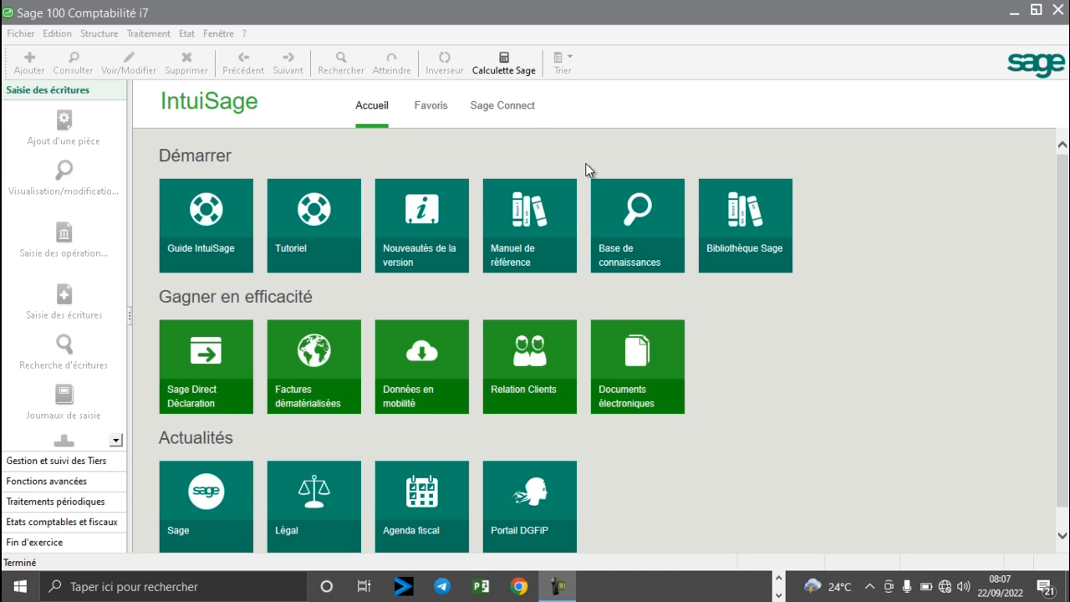
Start creating a new accounting file and proceed through the creation assistant to the company details
left_click(23, 36)
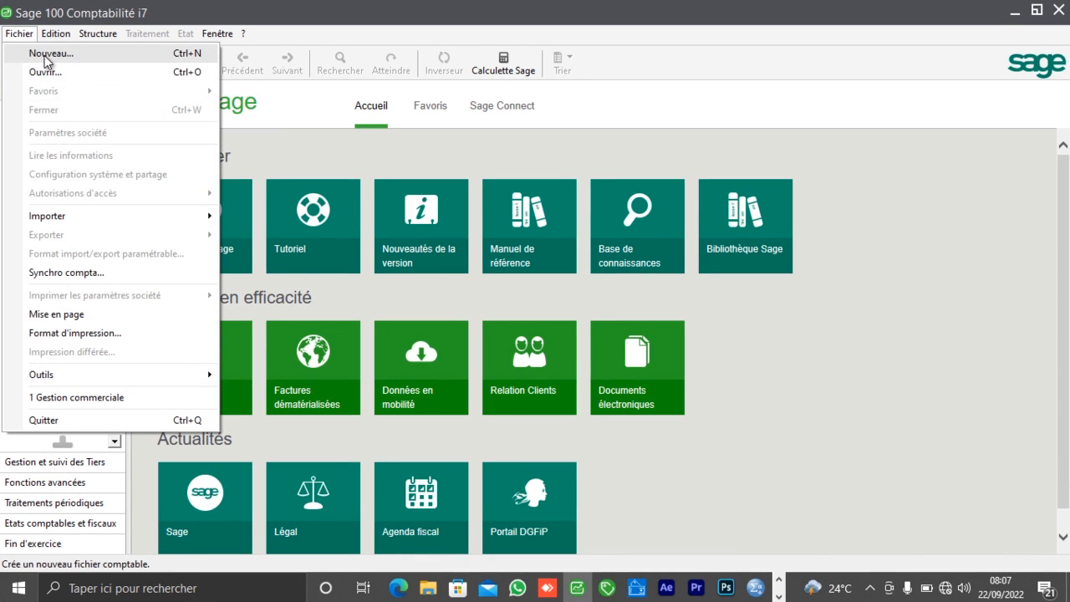
left_click(44, 55)
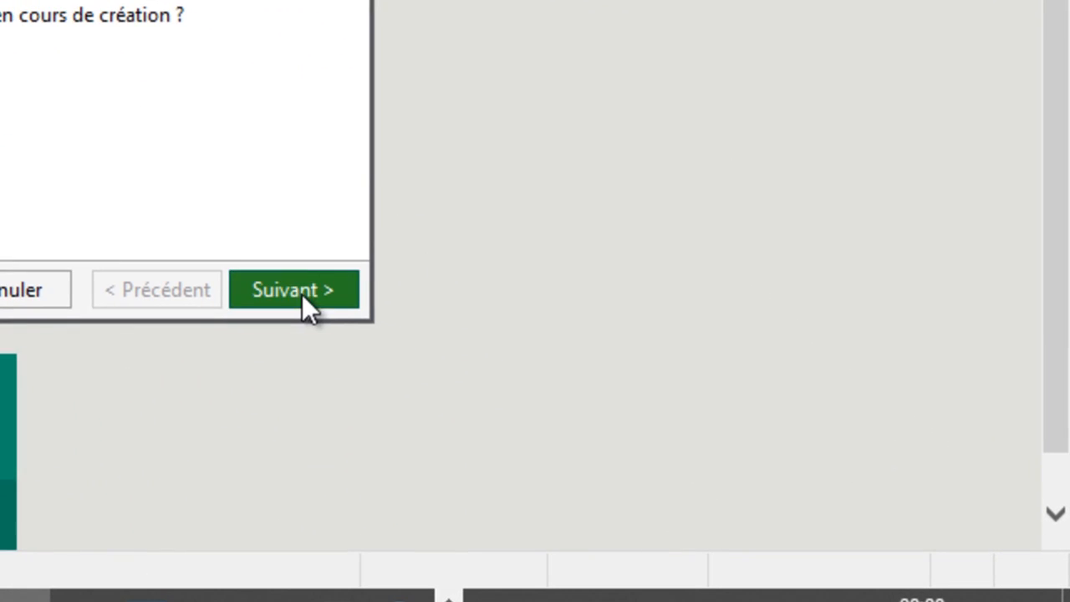
left_click(302, 295)
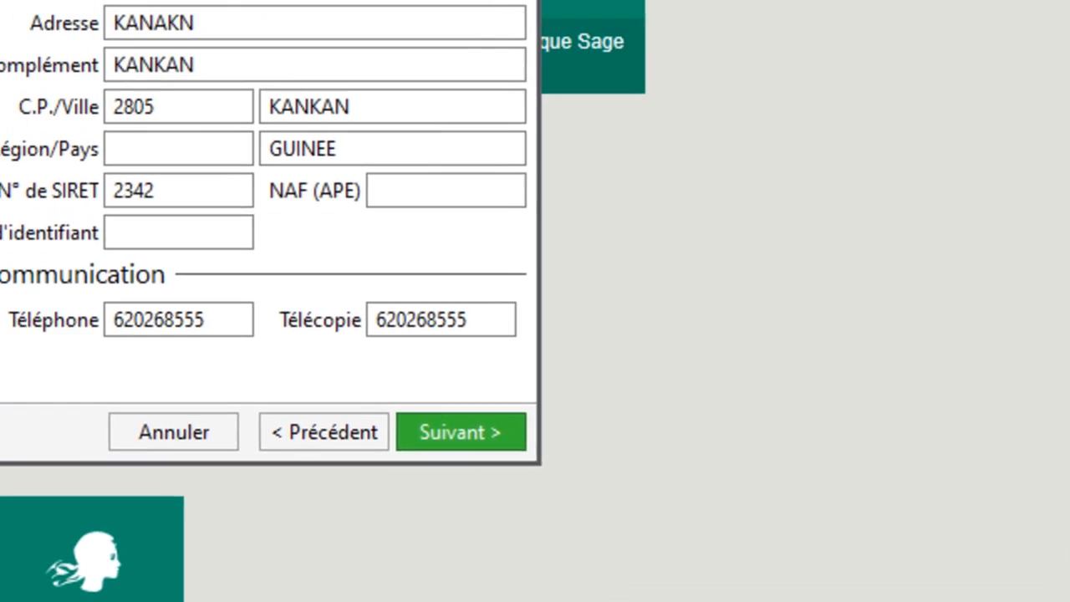
Set the company's activity to PRESTATION DE SERVICE
left_click(227, 65)
type("P")
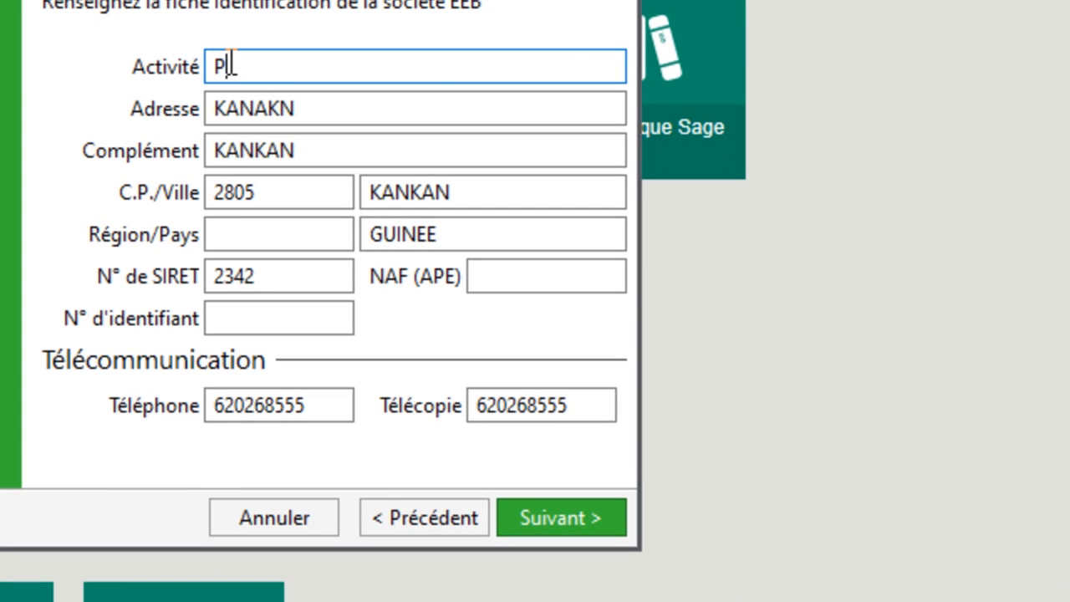
type("REST")
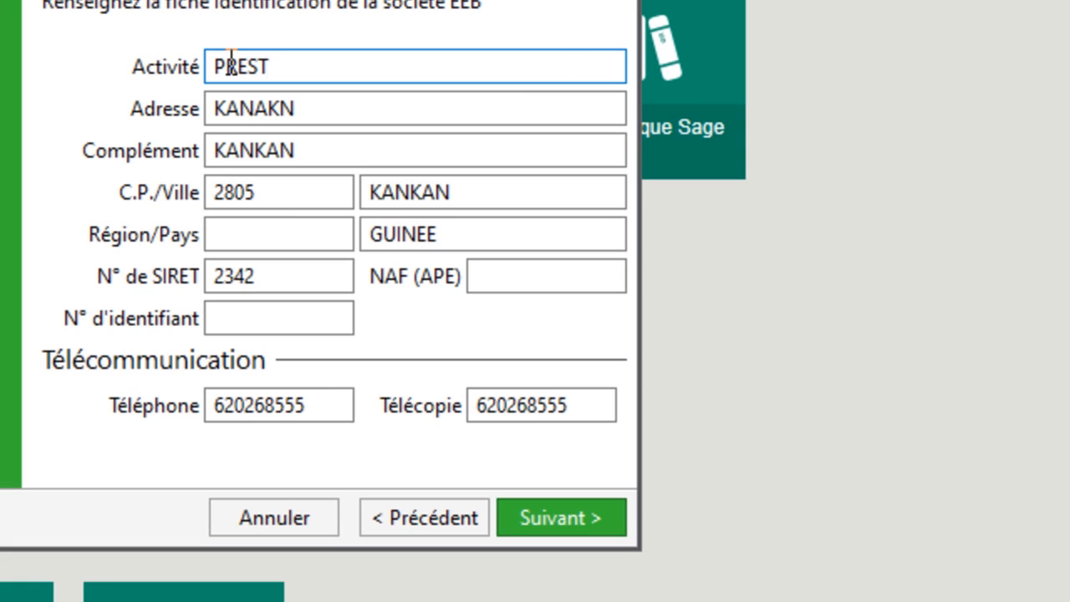
type("ATION")
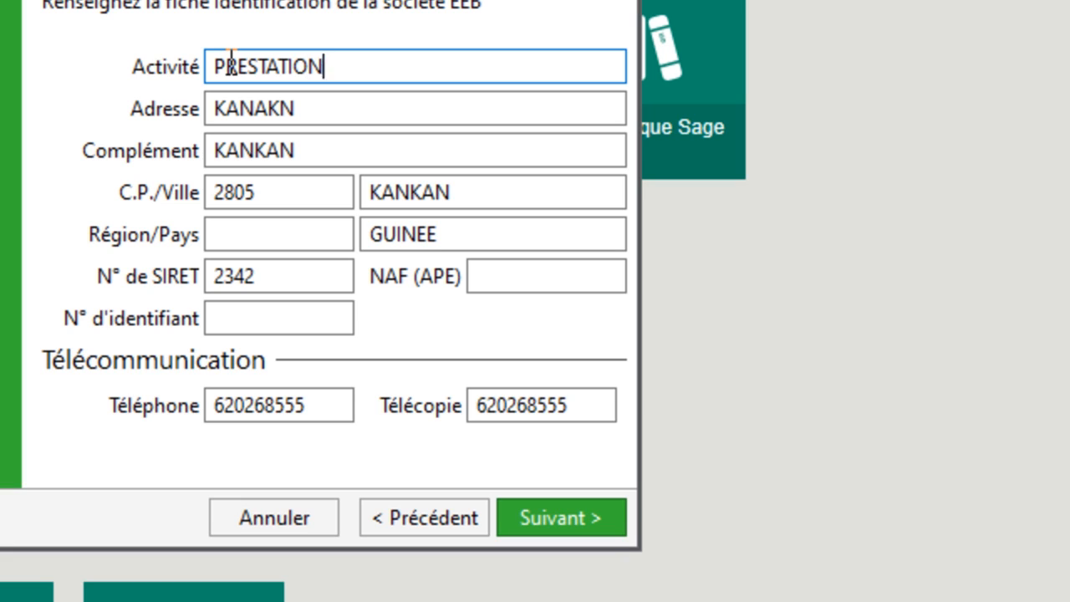
type(" DE SER")
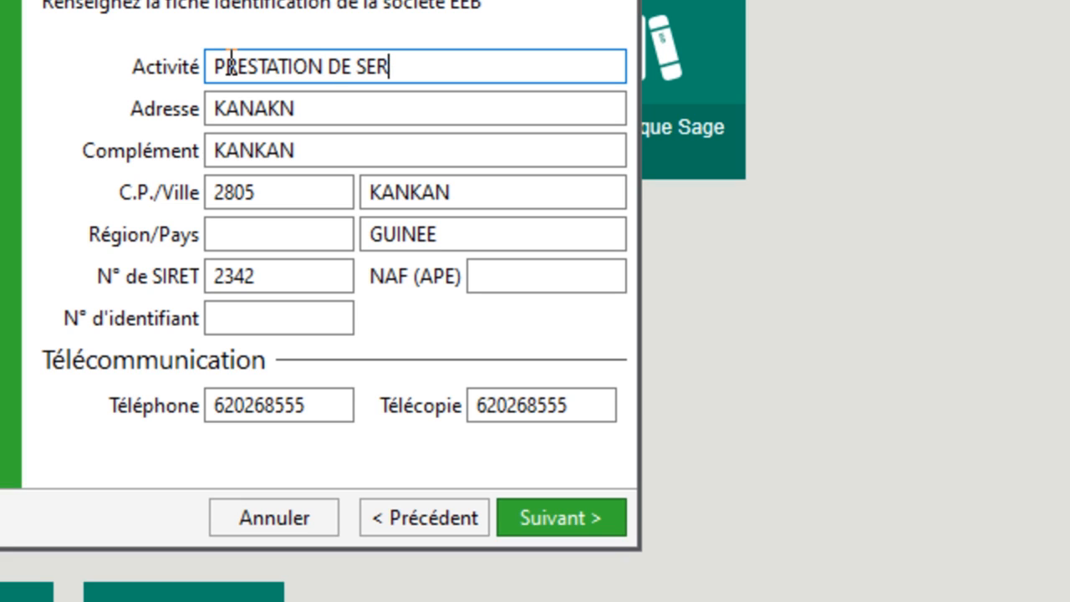
type("VICE")
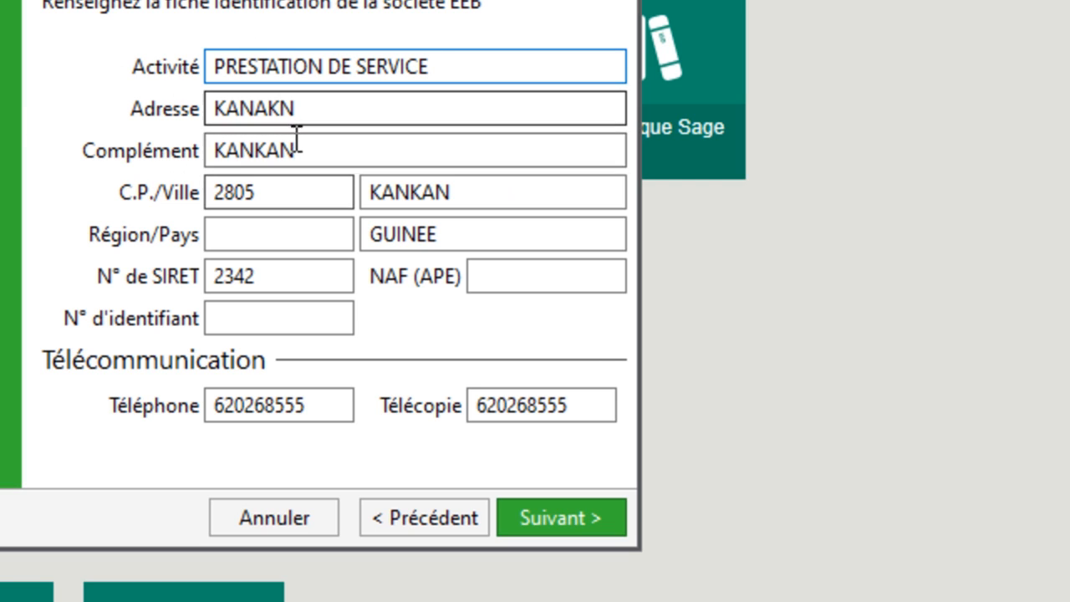
Replace the address complement with the company's district name
left_click_drag(298, 142, 206, 151)
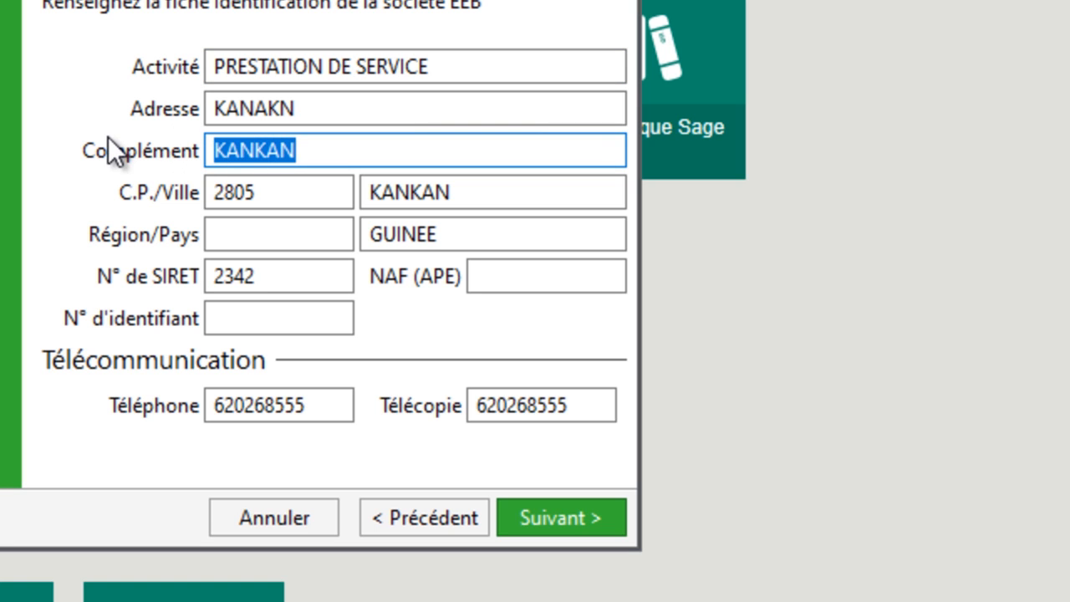
type("BRI")
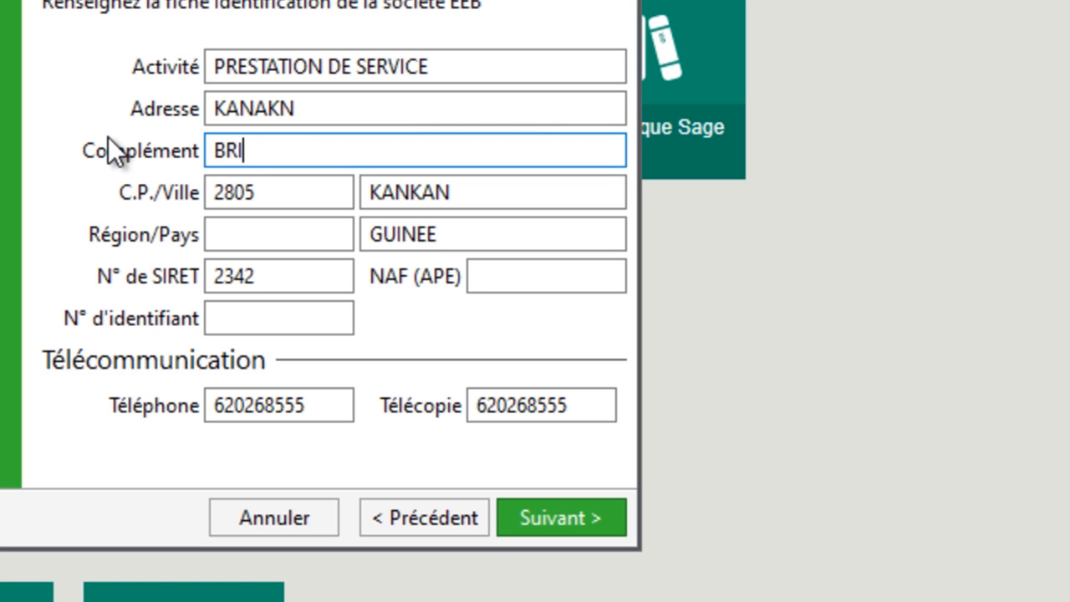
type("QU")
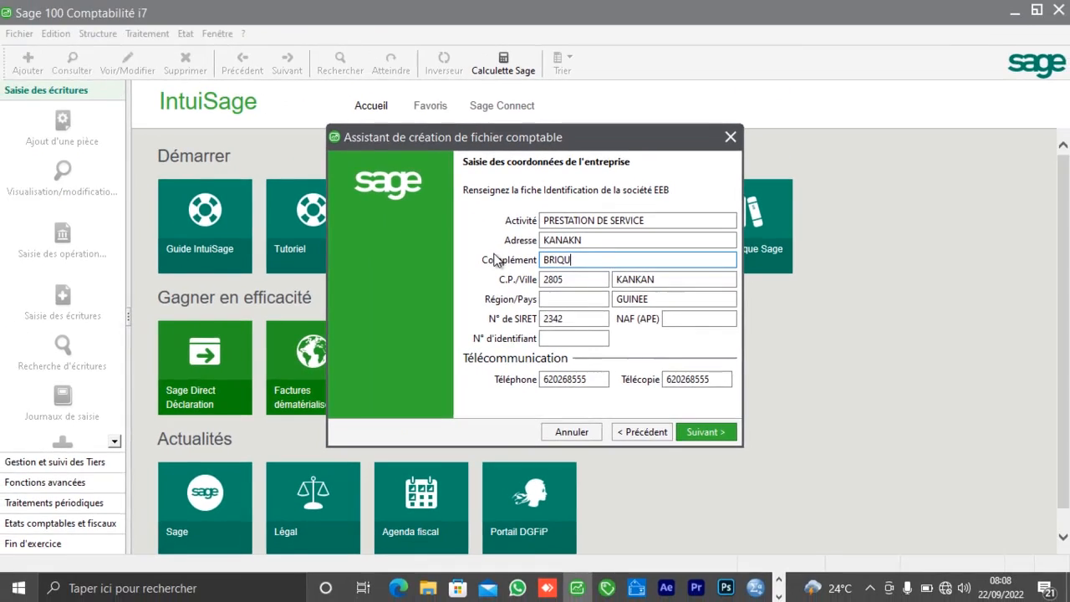
type("ETERIE")
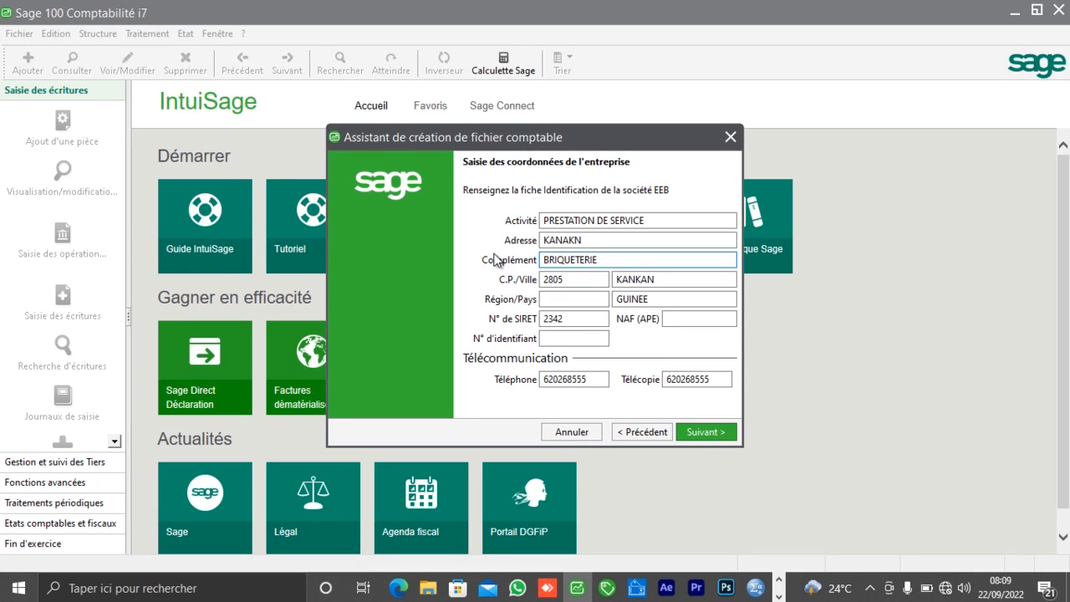
Set the company's region to KANKAN
left_click(567, 301)
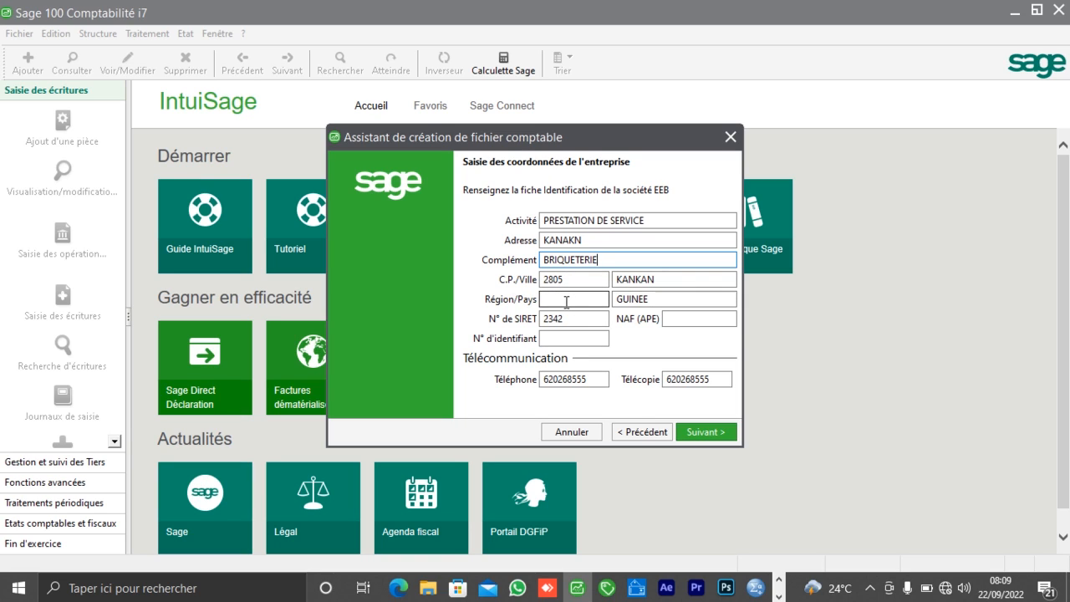
type("K")
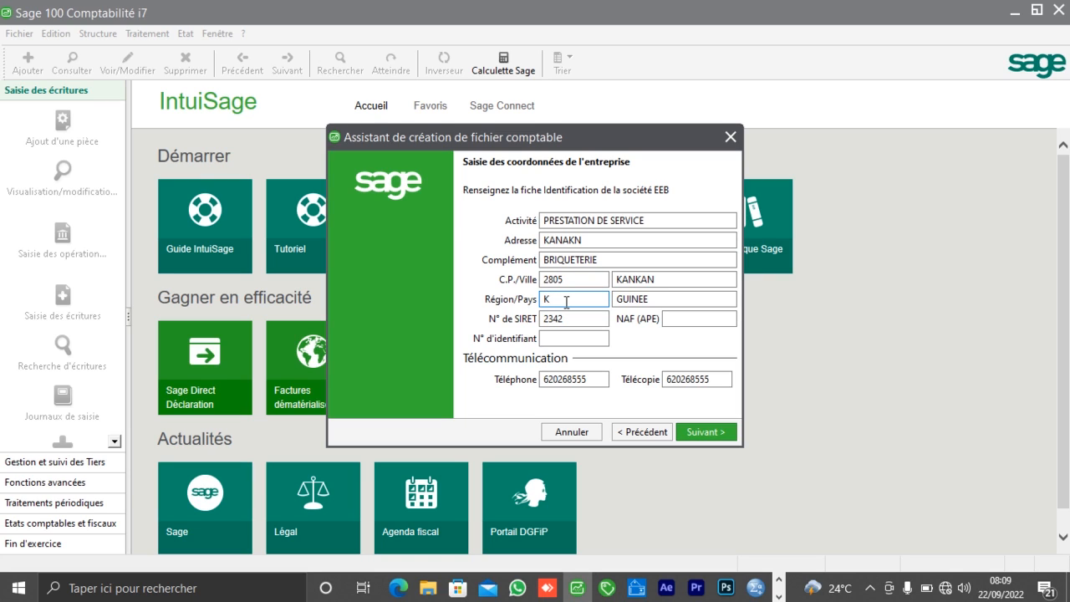
type("ANKAN")
Clear the company's SIRET number and continue to the fiscal year and account length settings
left_click(556, 319)
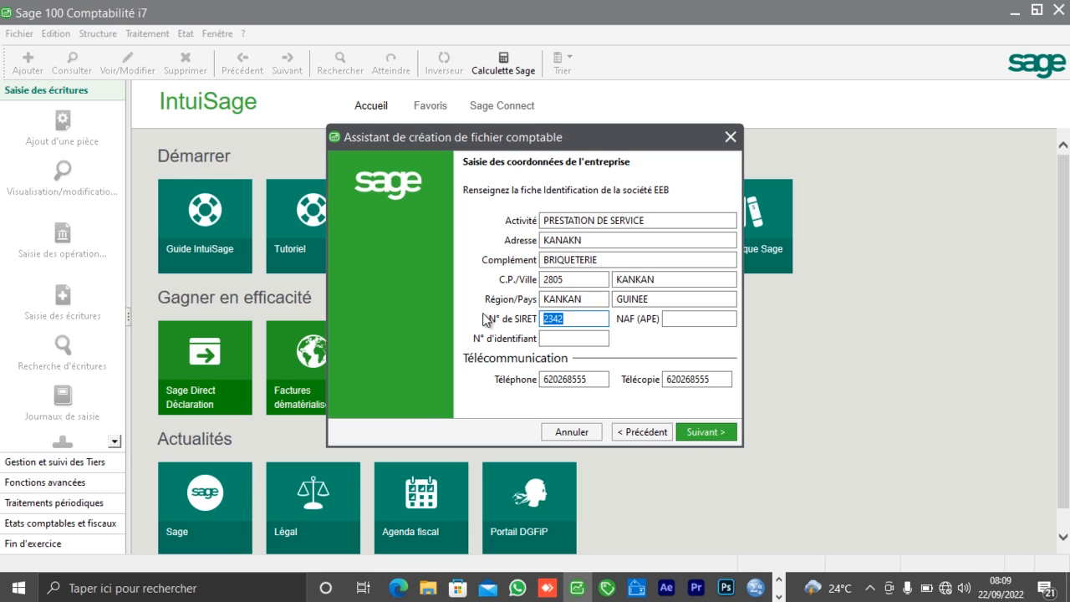
key("BackSpace")
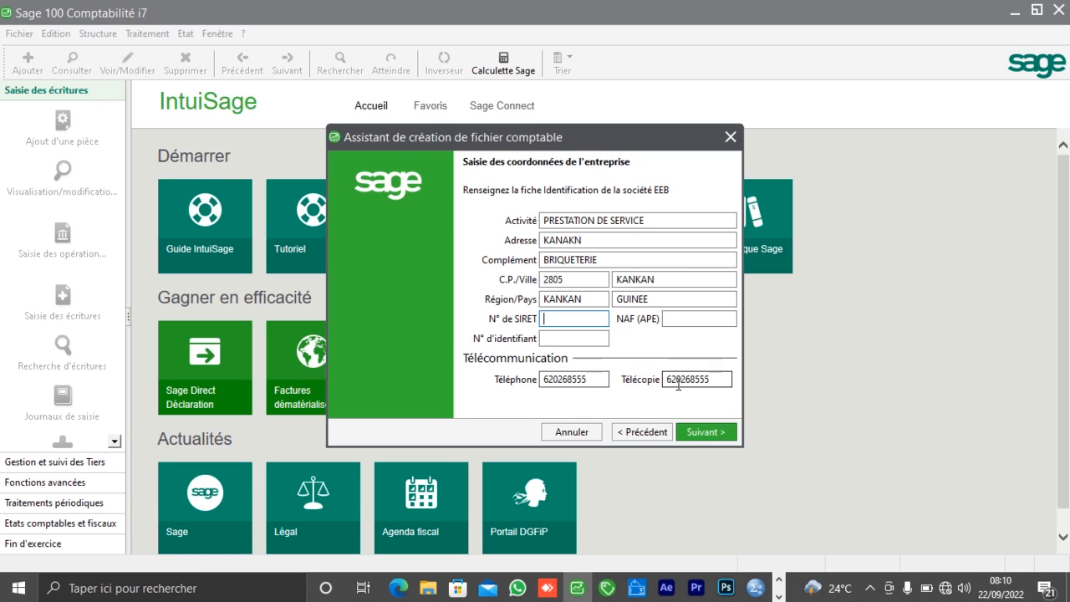
left_click(700, 431)
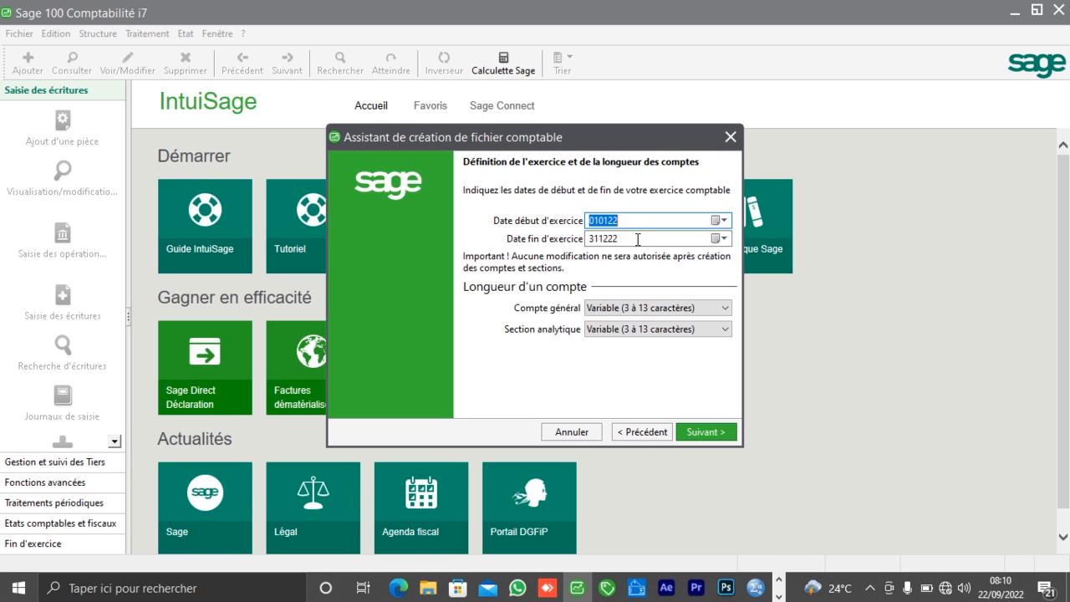
Choose Variable (3 à 13 caractères) as the general account length and continue to the currency settings
left_click(638, 309)
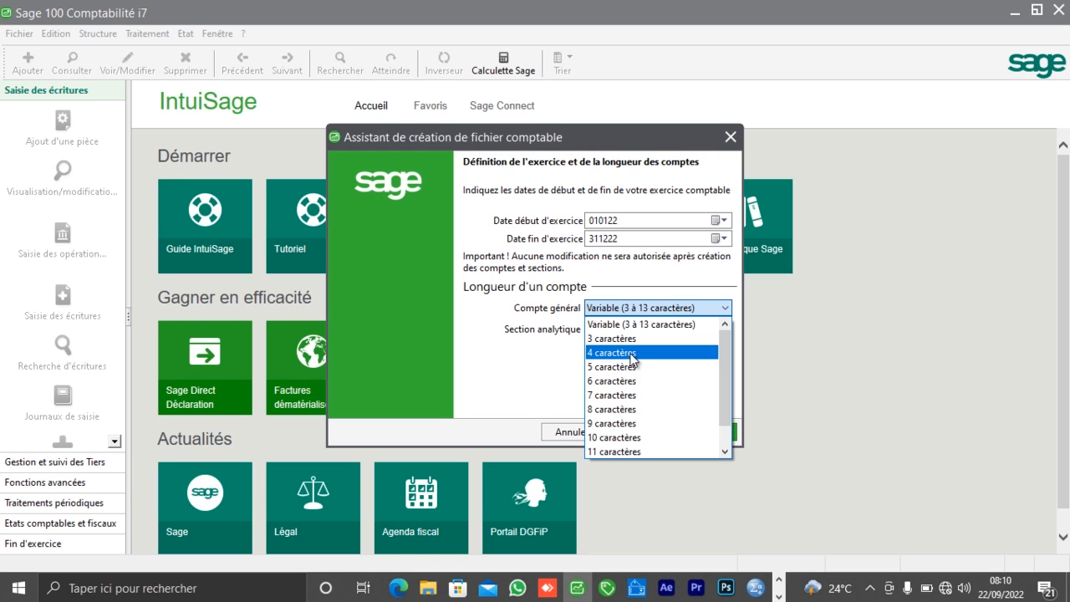
left_click(645, 324)
left_click(695, 432)
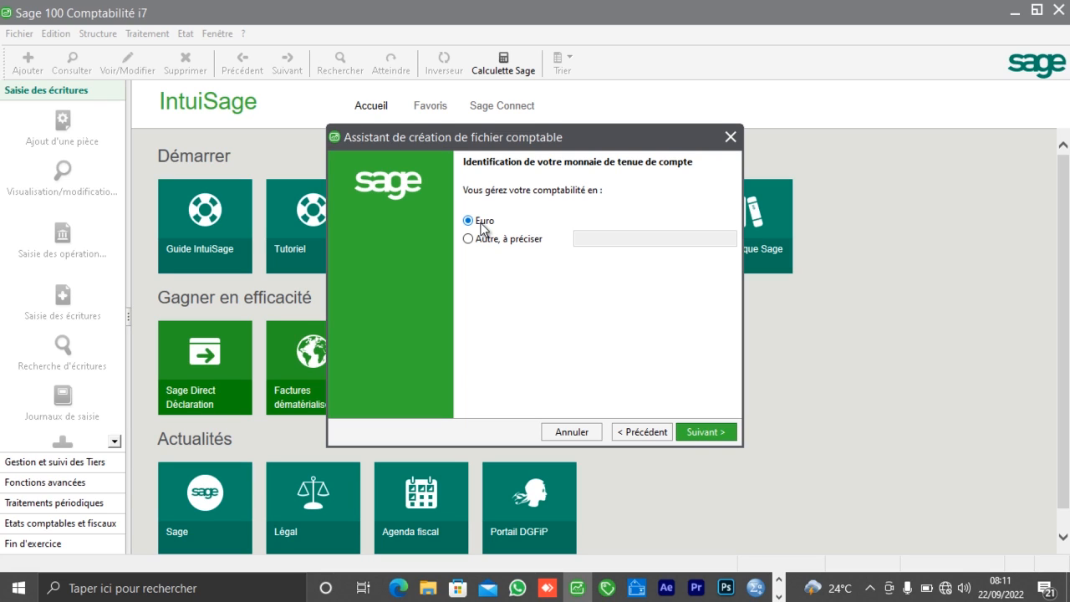
Specify FRANCS GUINEENS as the other bookkeeping currency instead of the euro and continue to its format settings
left_click(468, 241)
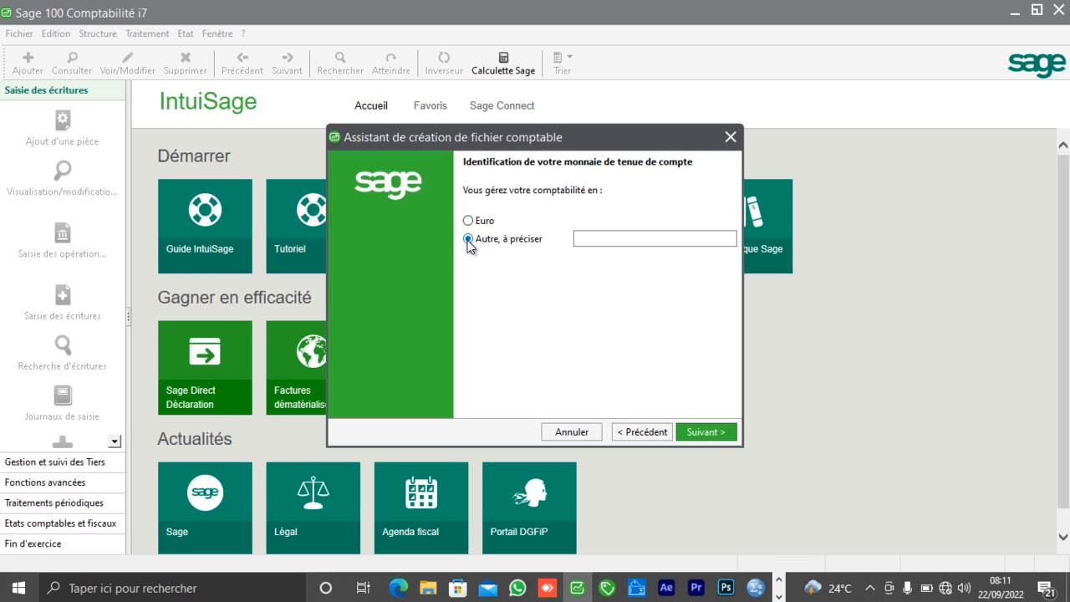
left_click(577, 239)
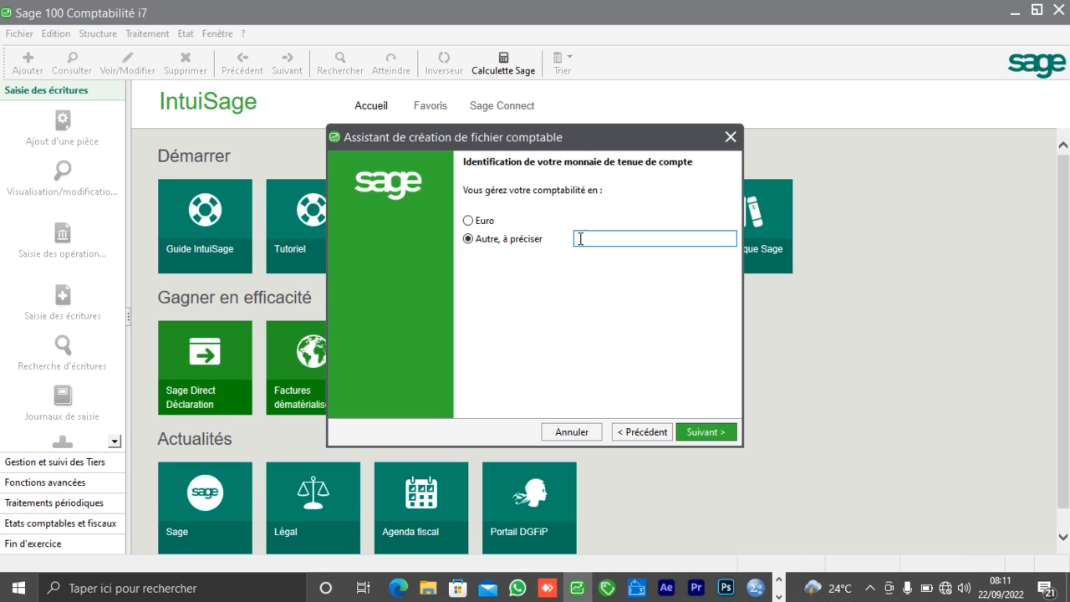
type("FRANCS GUINEENS")
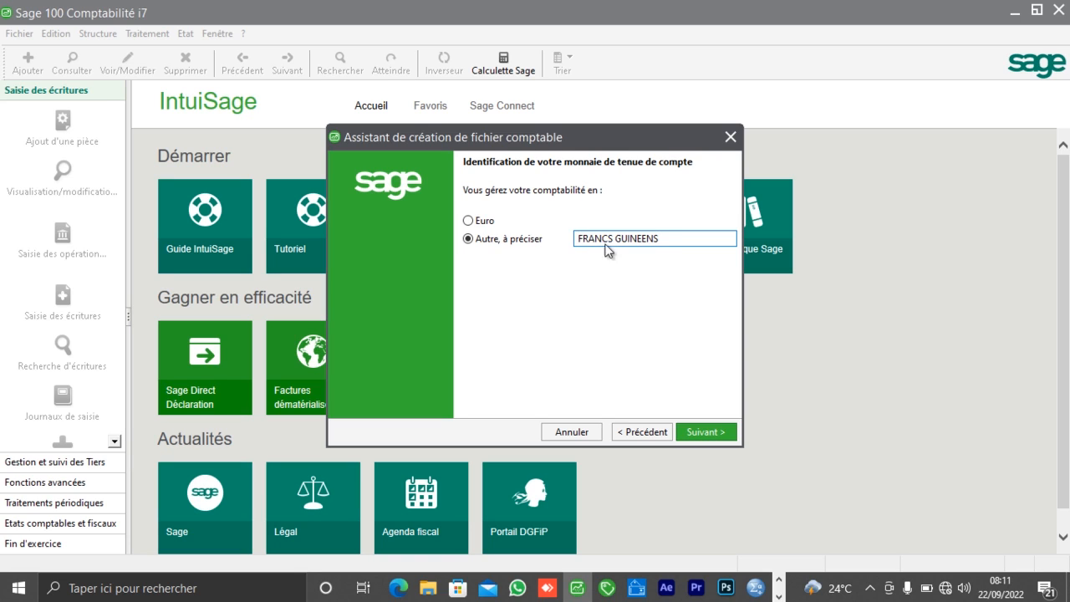
left_click(715, 435)
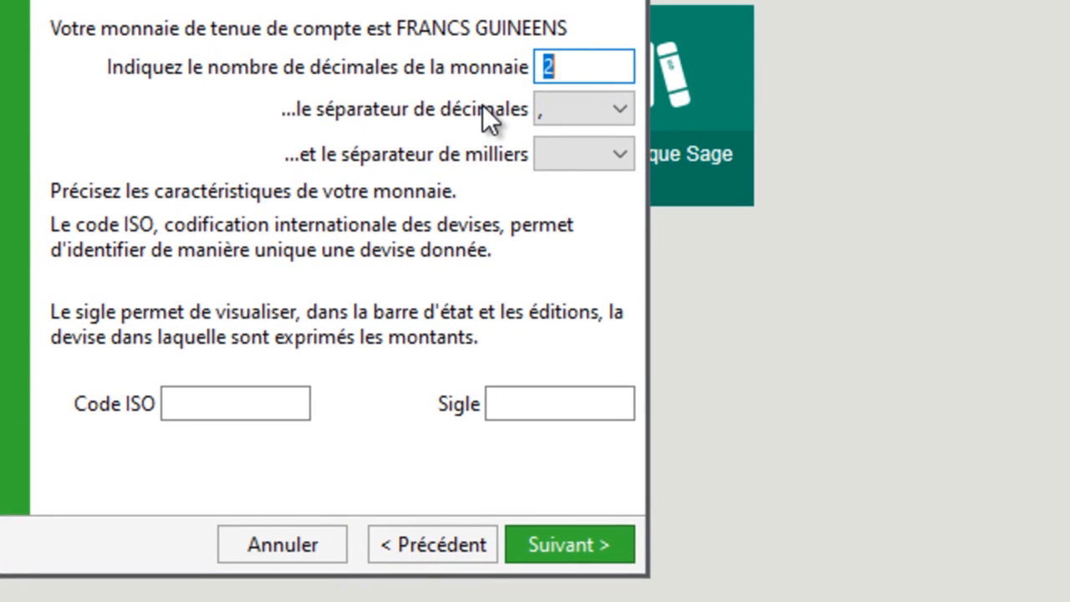
Set the currency to 0 decimals with a period as the thousands separator
key("BackSpace")
type("0")
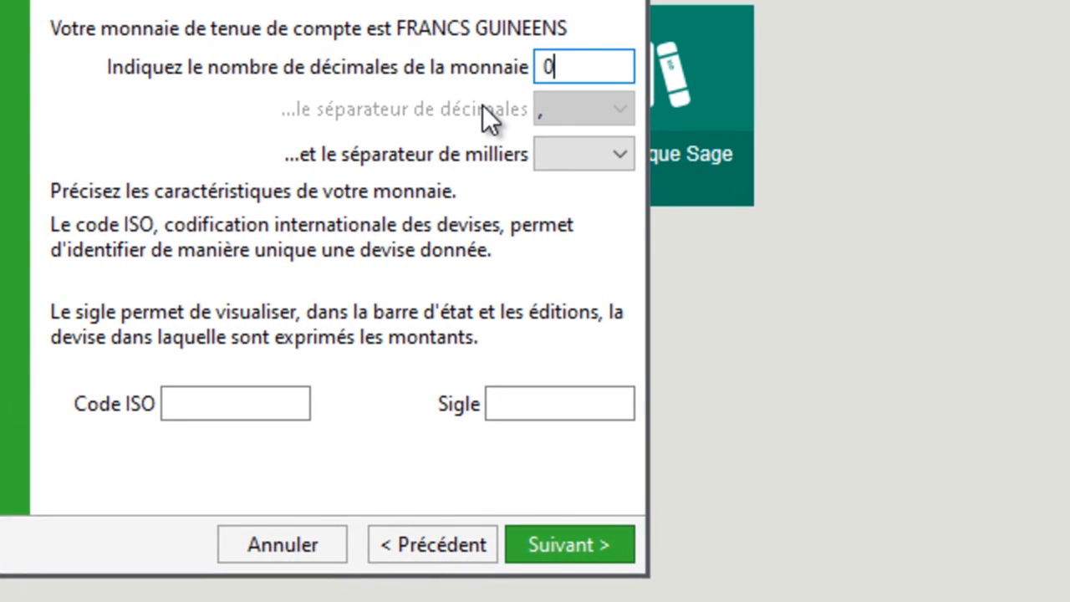
left_click(576, 147)
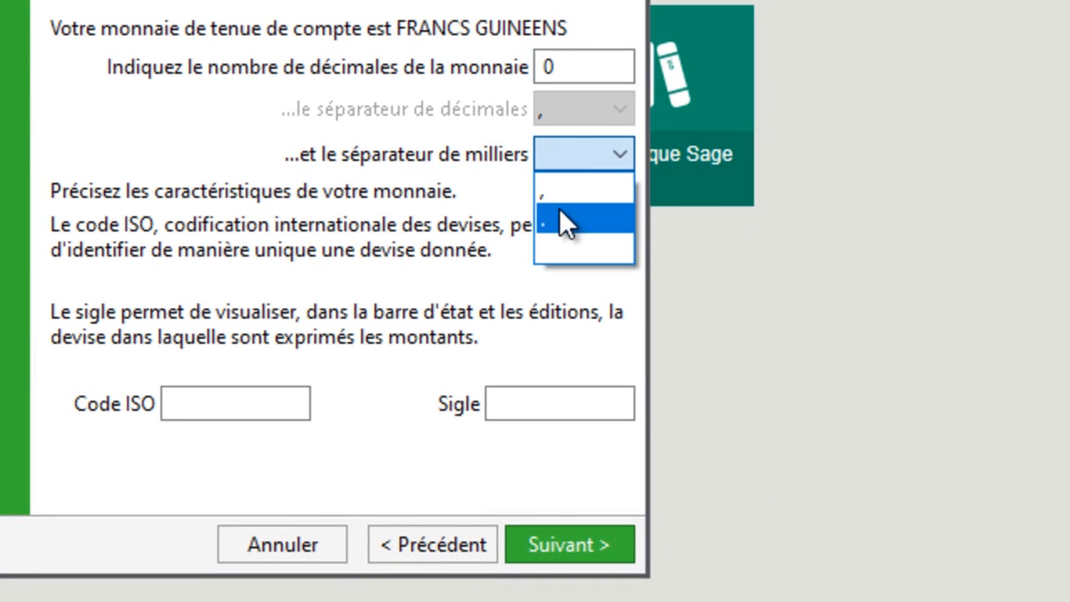
left_click(559, 225)
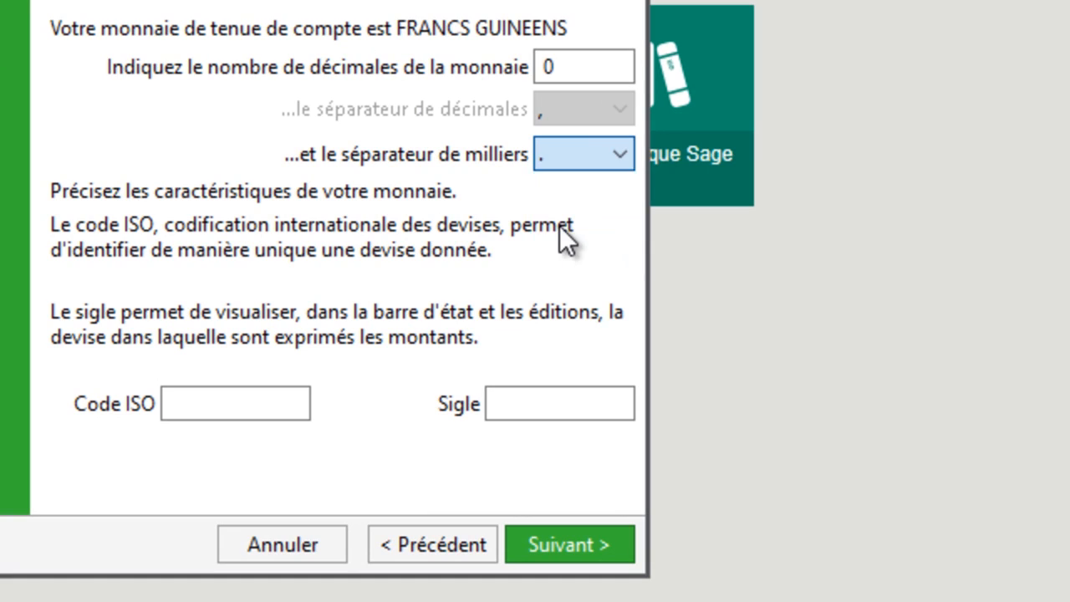
Enter GNF as the currency's ISO code
left_click(297, 401)
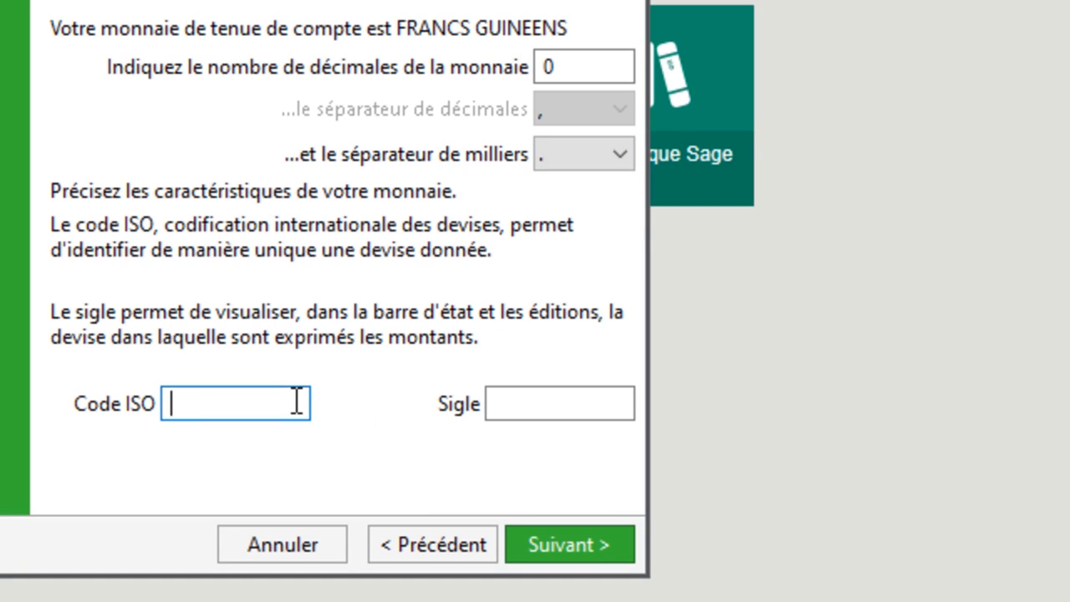
type("GNF")
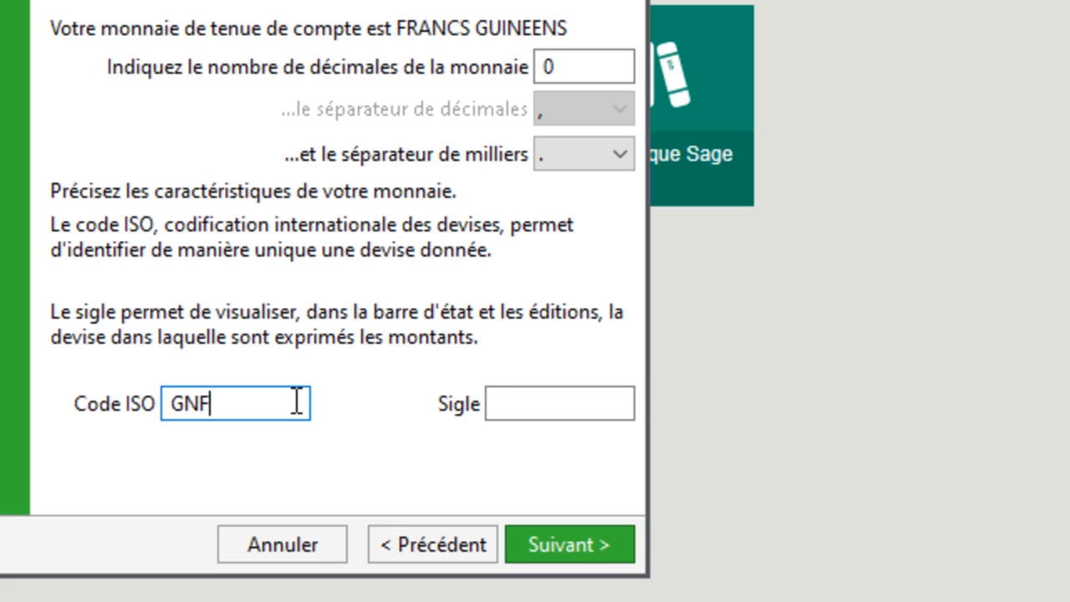
left_click(546, 407)
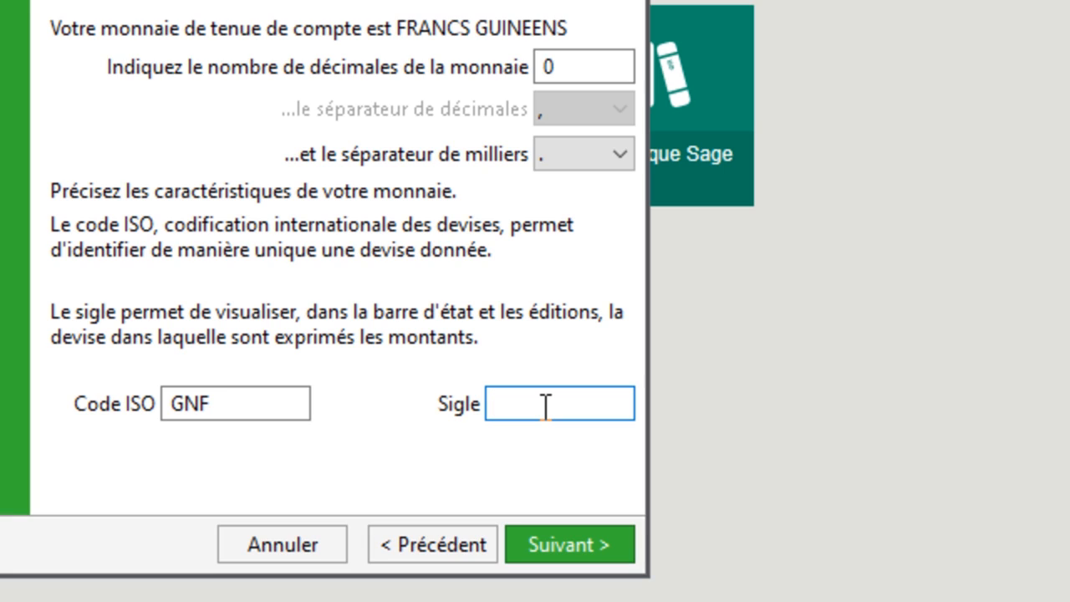
Try XOF and XAF in place of the currency's ISO code, and clear the field
left_click_drag(239, 403, 108, 403)
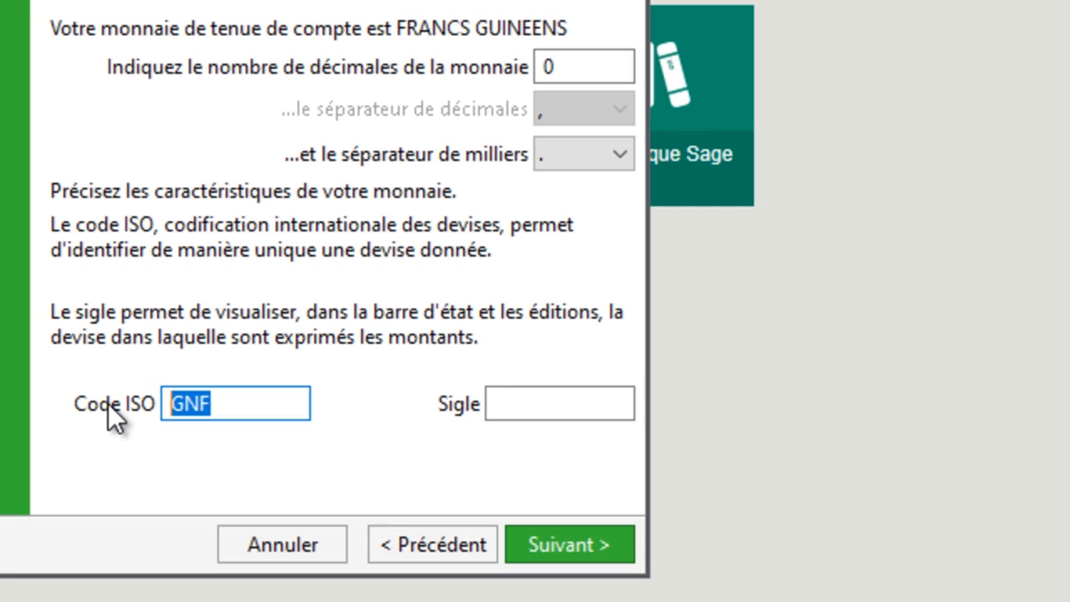
type("X")
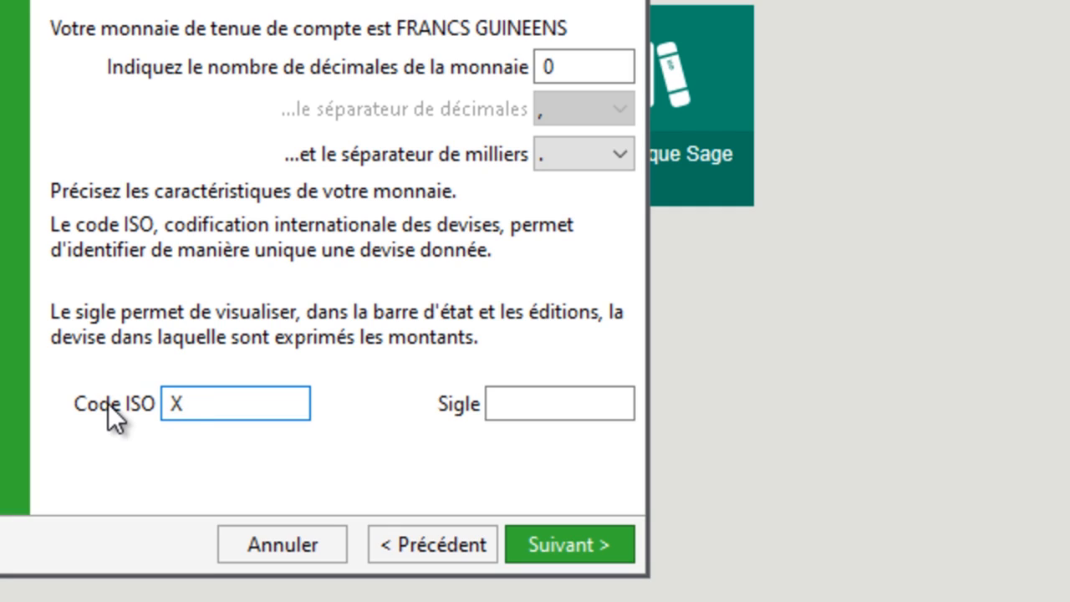
type("OF")
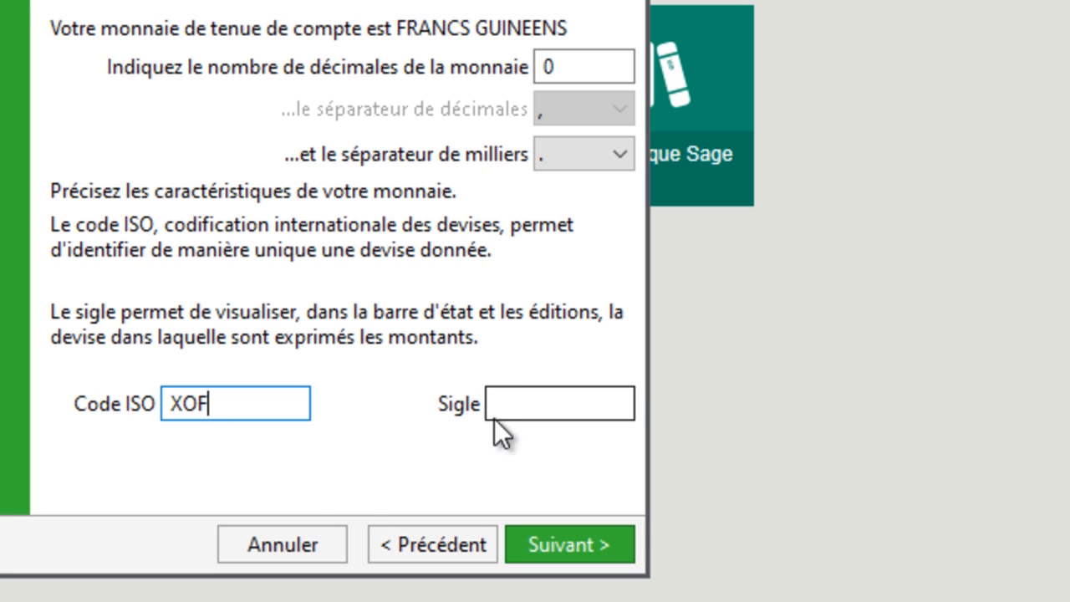
key("BackSpace")
key("BackSpace")
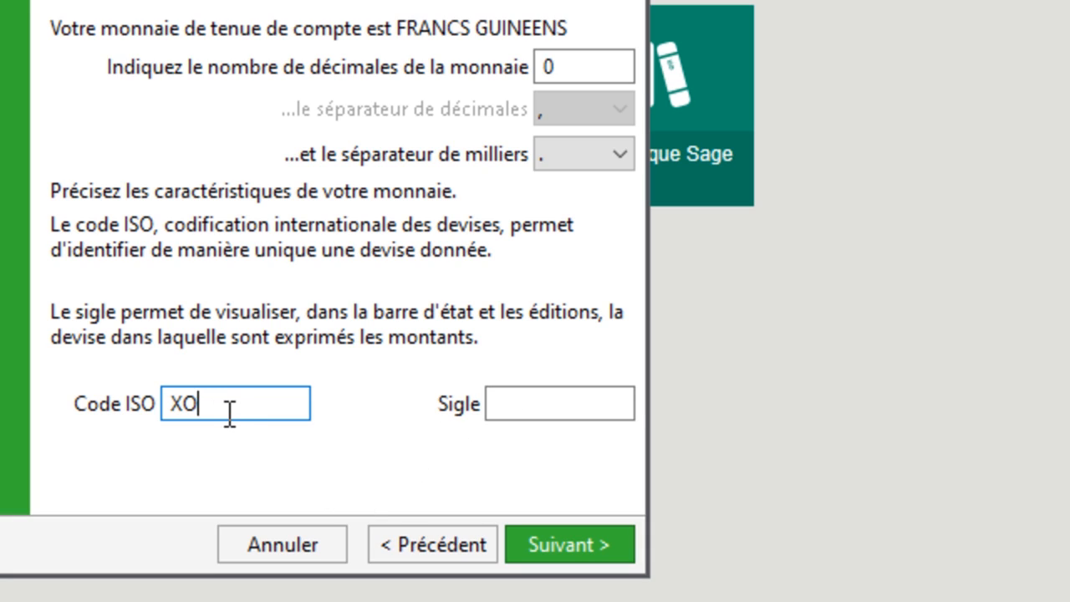
type("AF")
key("BackSpace")
key("BackSpace")
key("BackSpace")
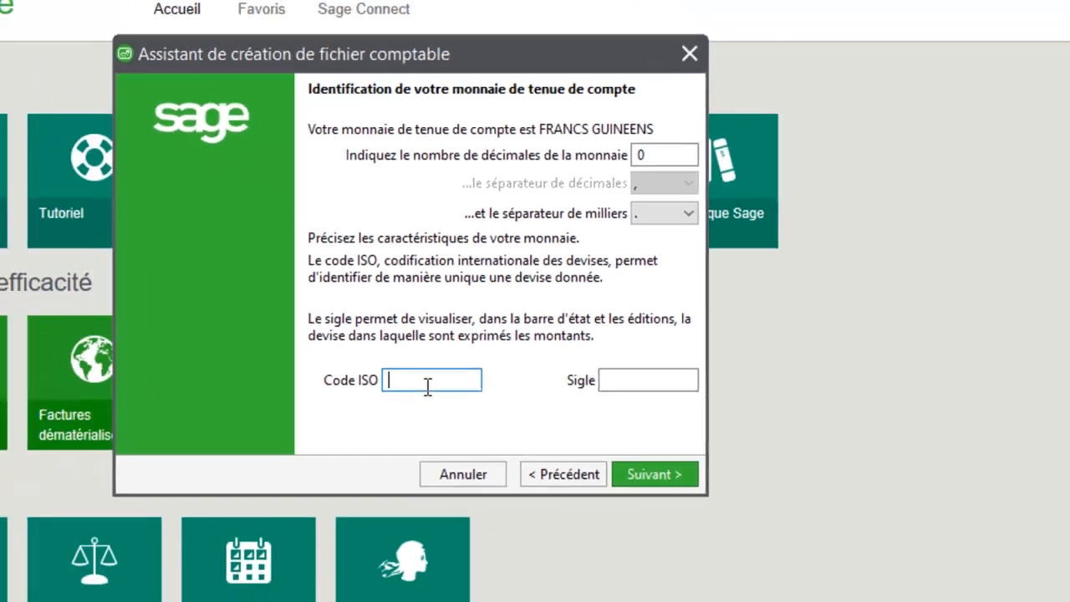
Enter GNF as the currency's ISO code and symbol, and continue with the manual parameter setup instead of the standard model
type("G")
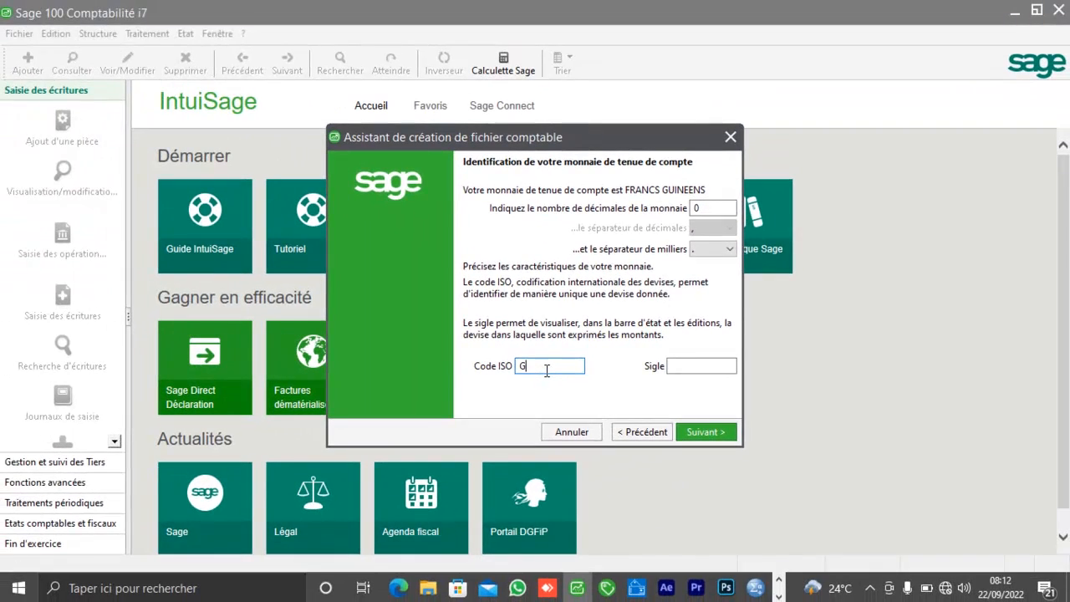
type("NF")
left_click(676, 369)
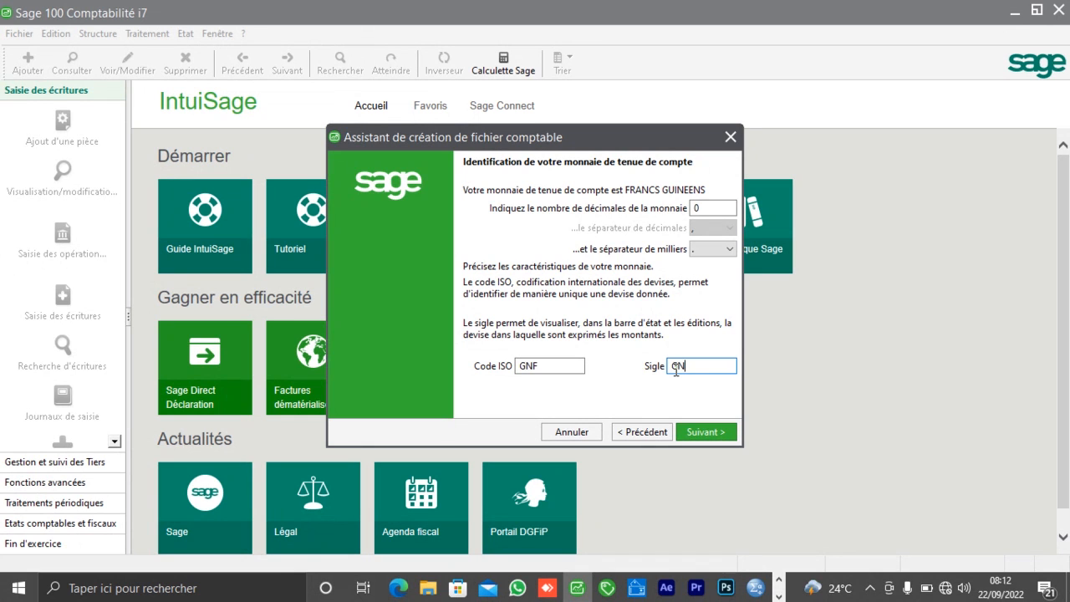
left_click(703, 434)
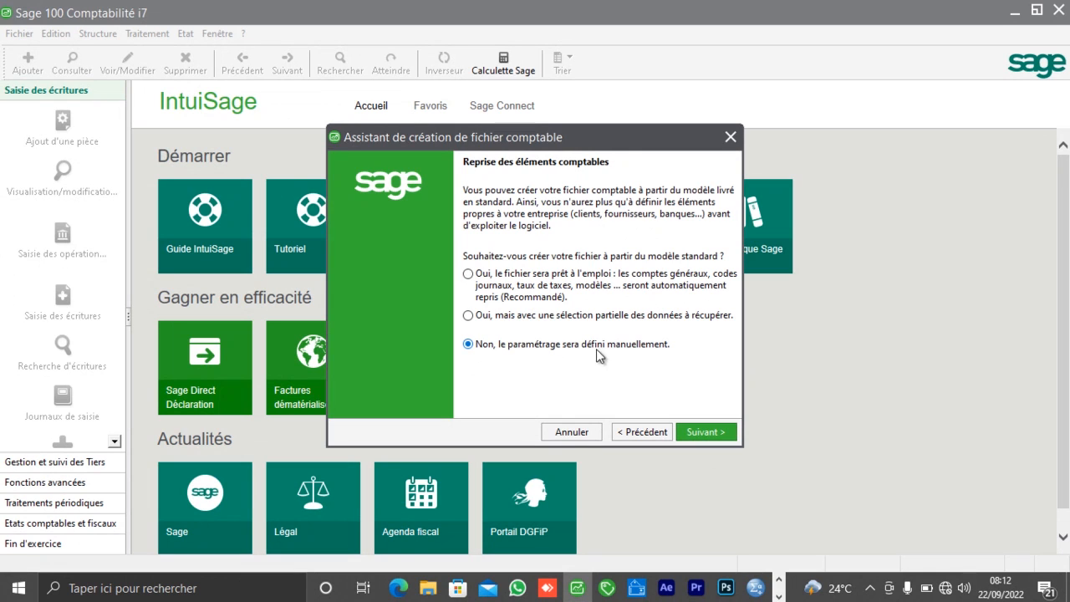
left_click(703, 433)
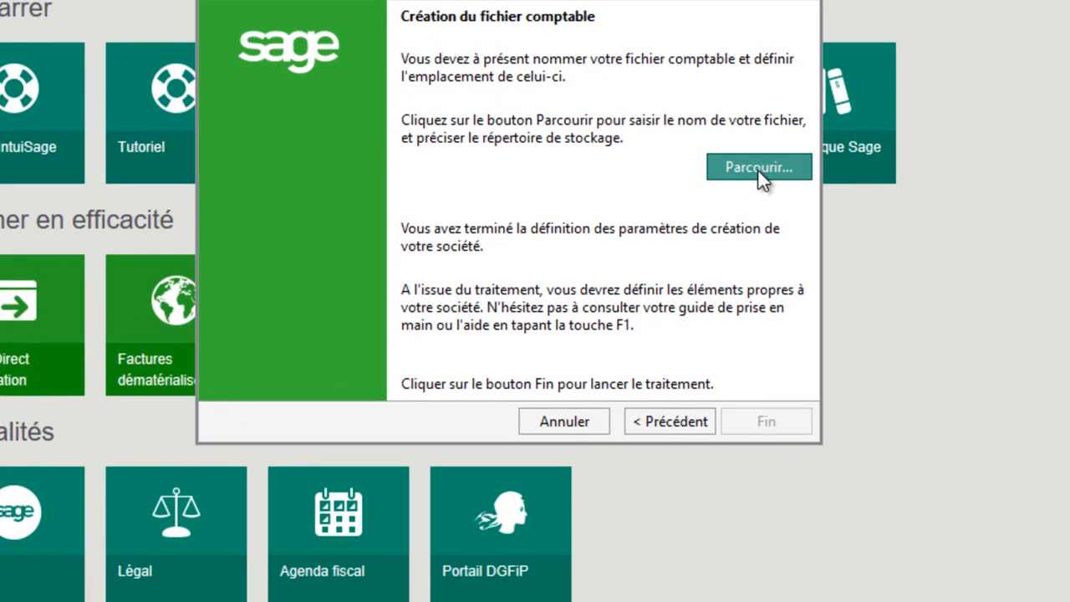
Create the accounting file as EEB COMPTABILITE on the desktop and accept the company identification details
left_click(760, 169)
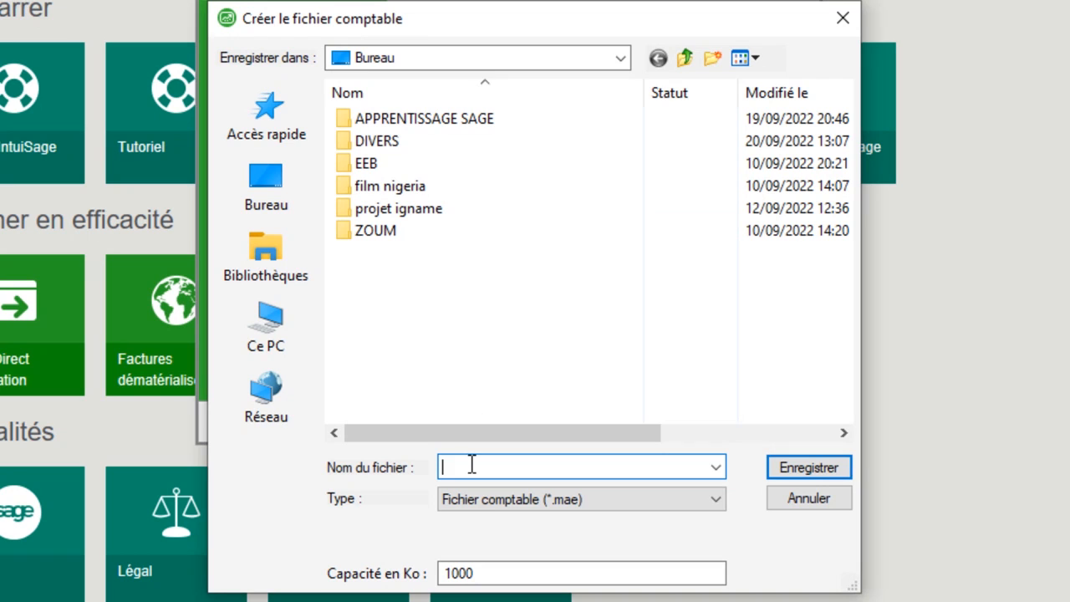
type("E")
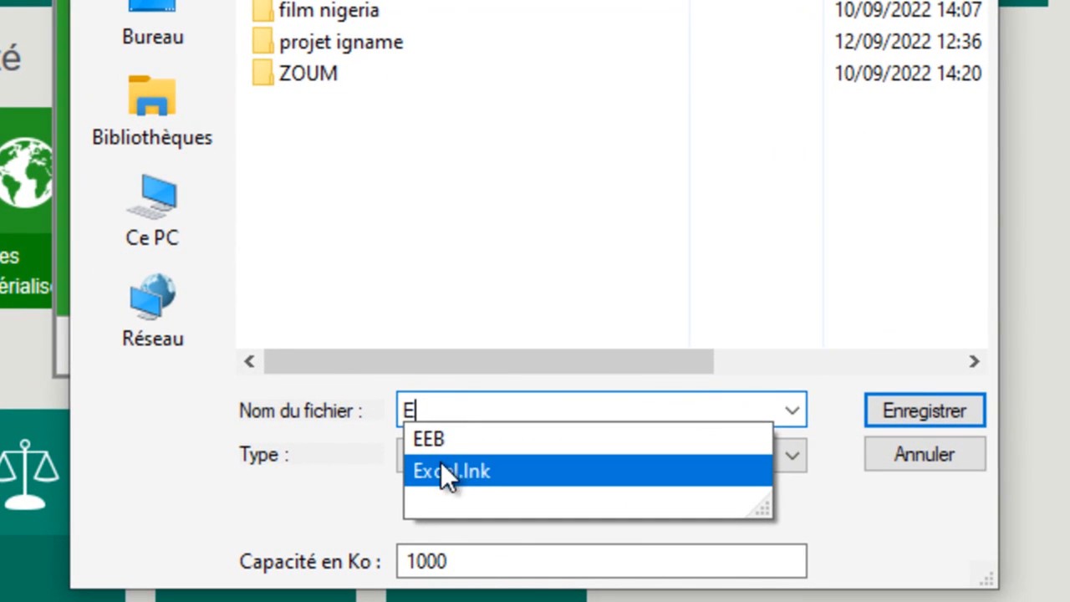
left_click(447, 443)
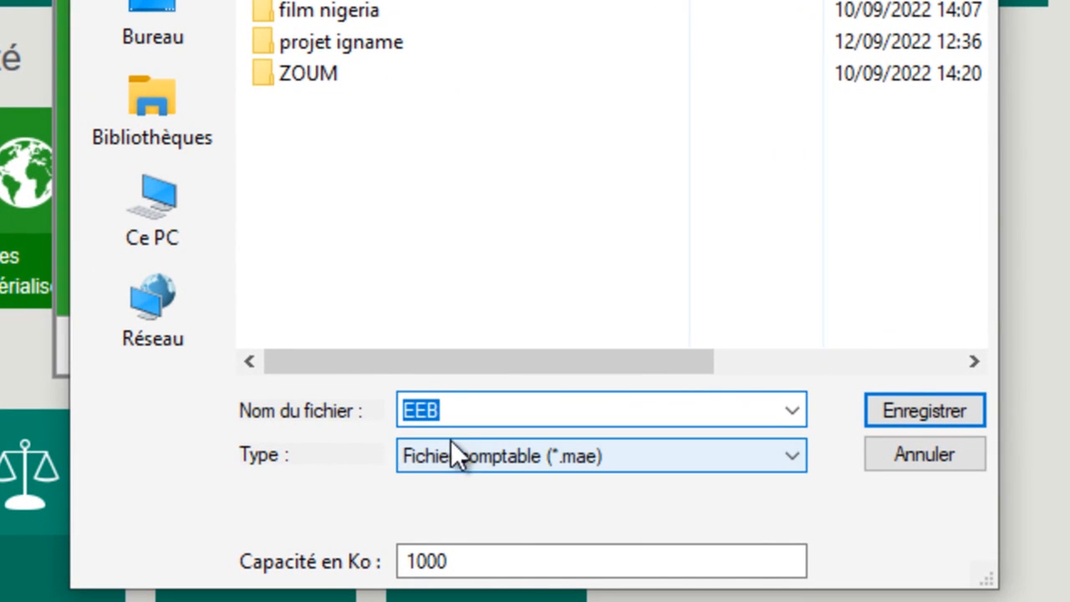
key("End")
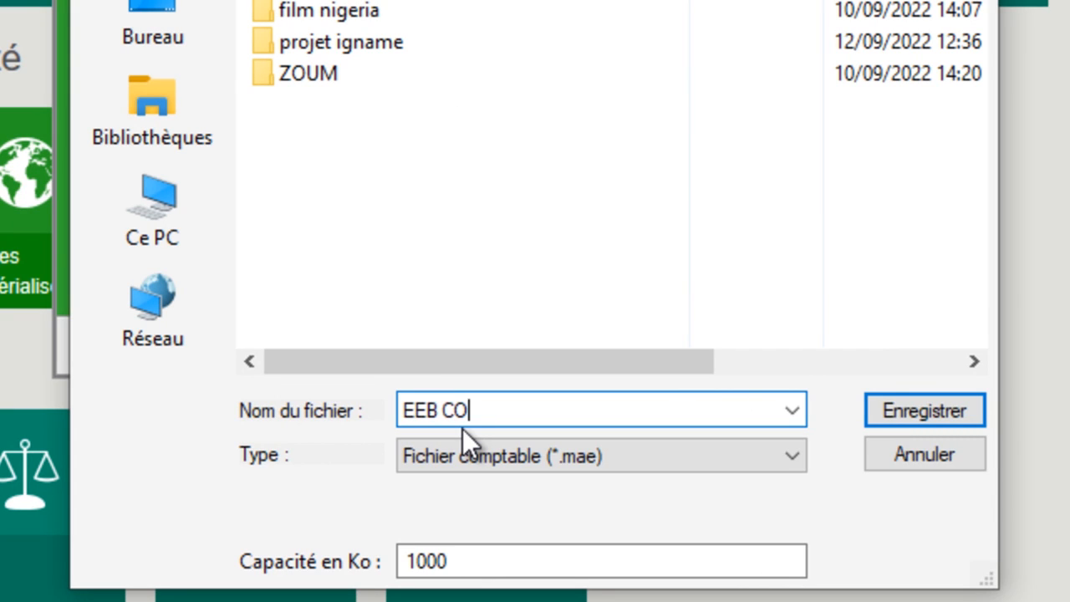
type("COMPTABI")
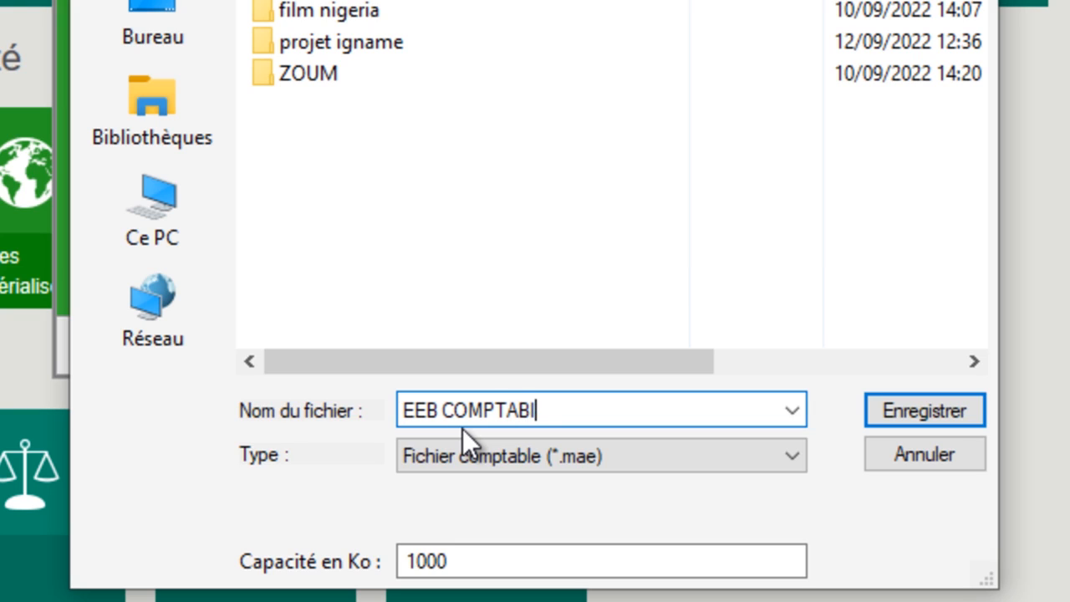
type("LITE")
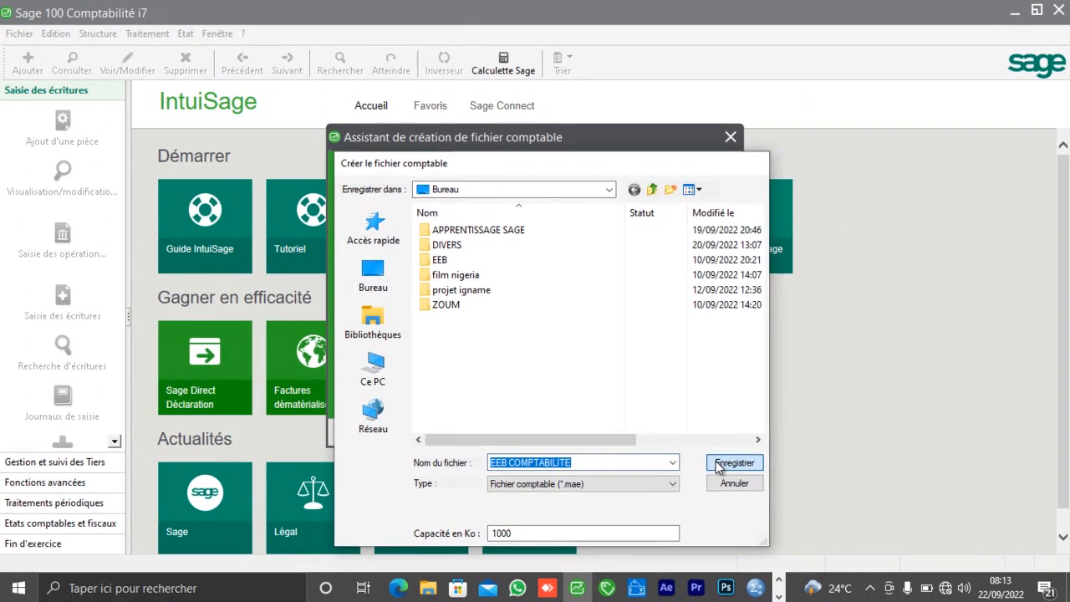
left_click(887, 411)
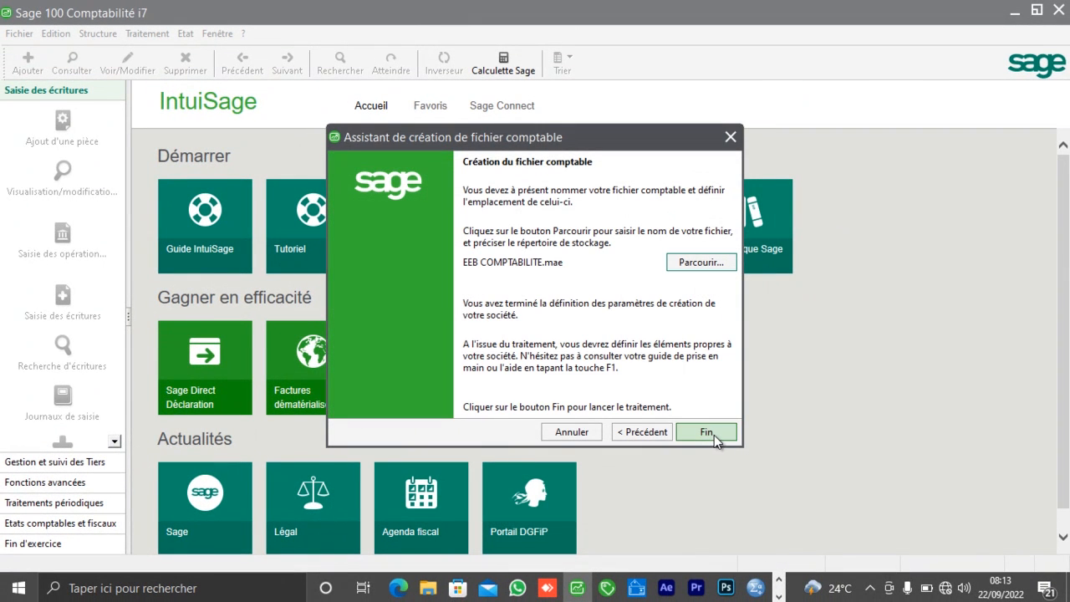
left_click(713, 433)
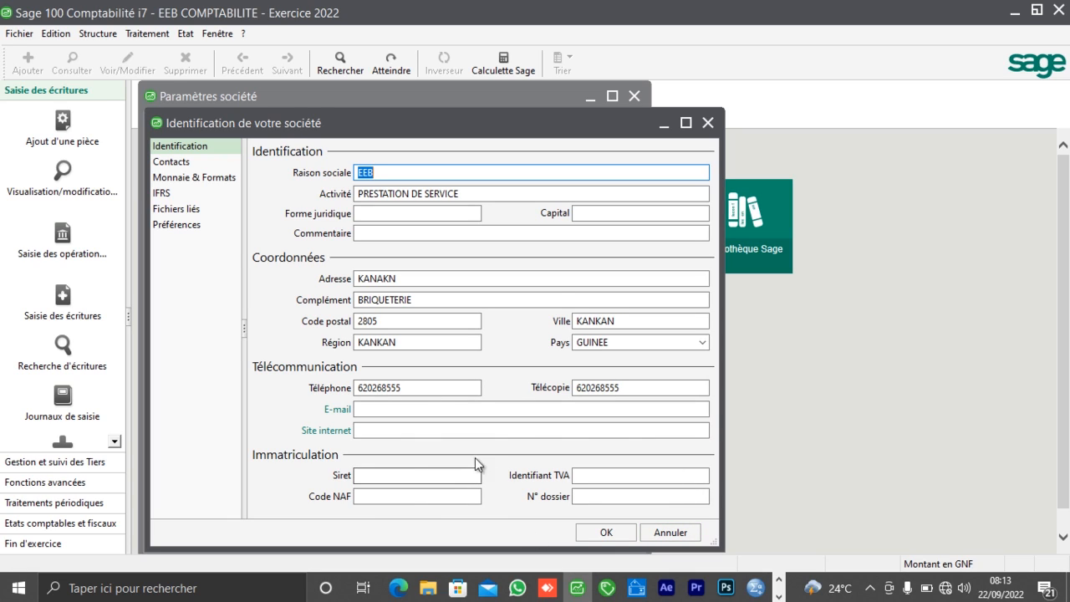
left_click(604, 530)
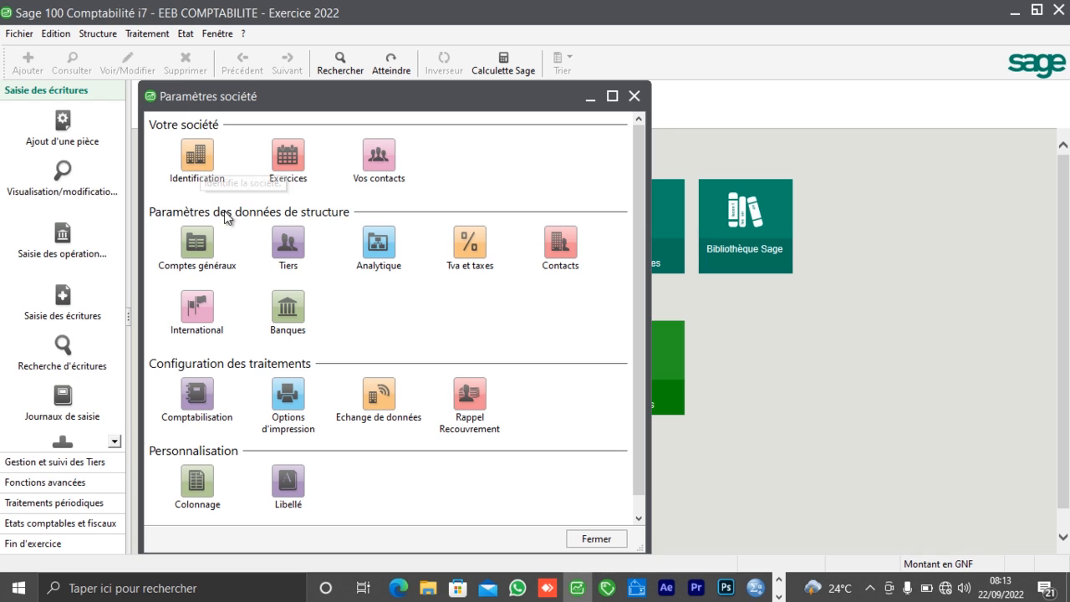
In the third-party codification settings, give client accounts automatic numbering with length 8 and root CLT
left_click(286, 245)
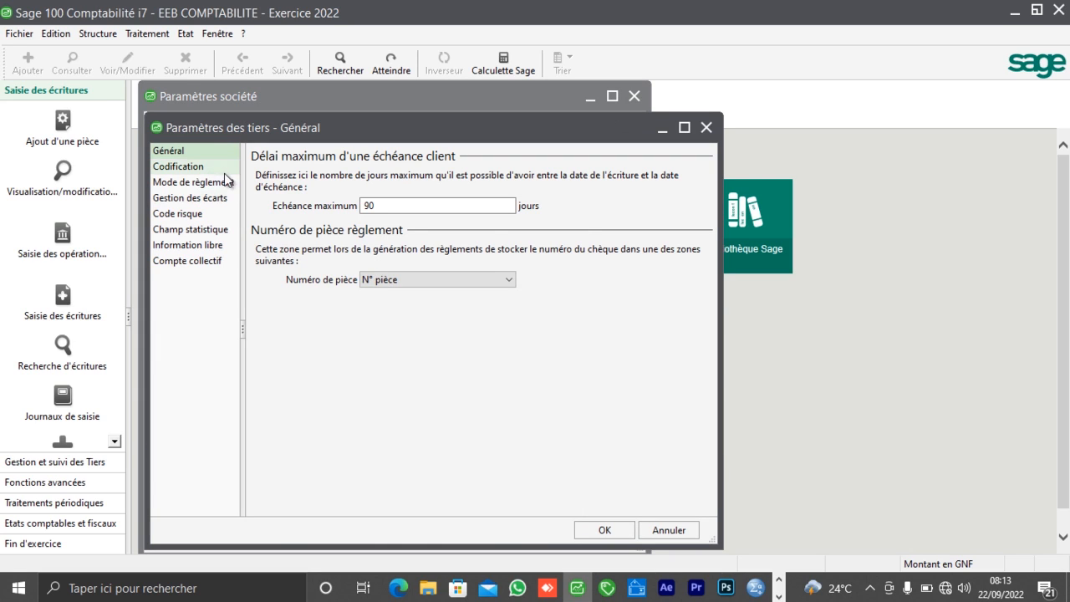
left_click(202, 172)
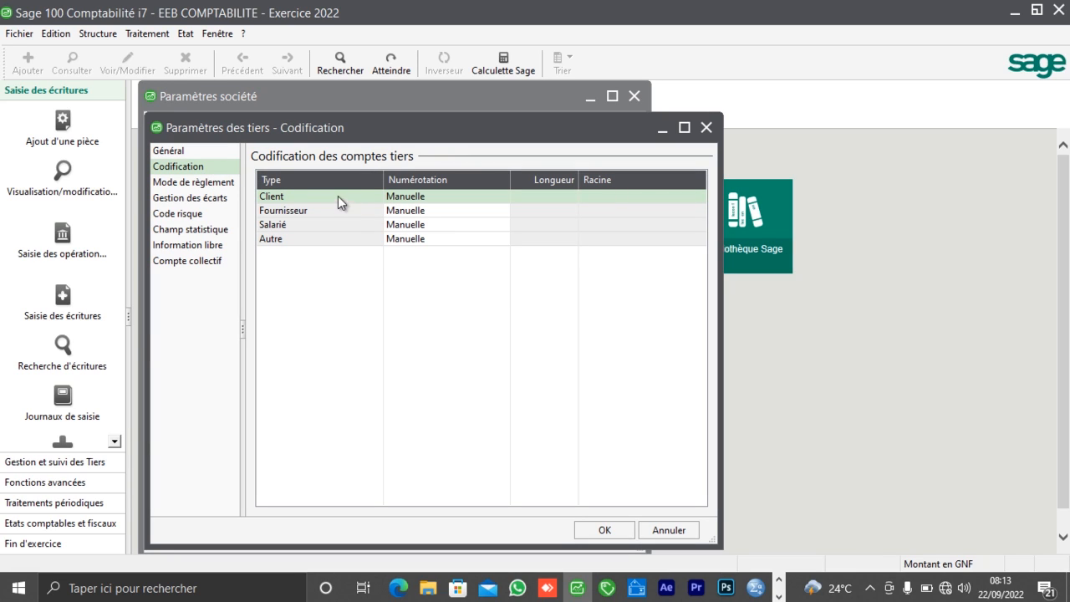
left_click(416, 198)
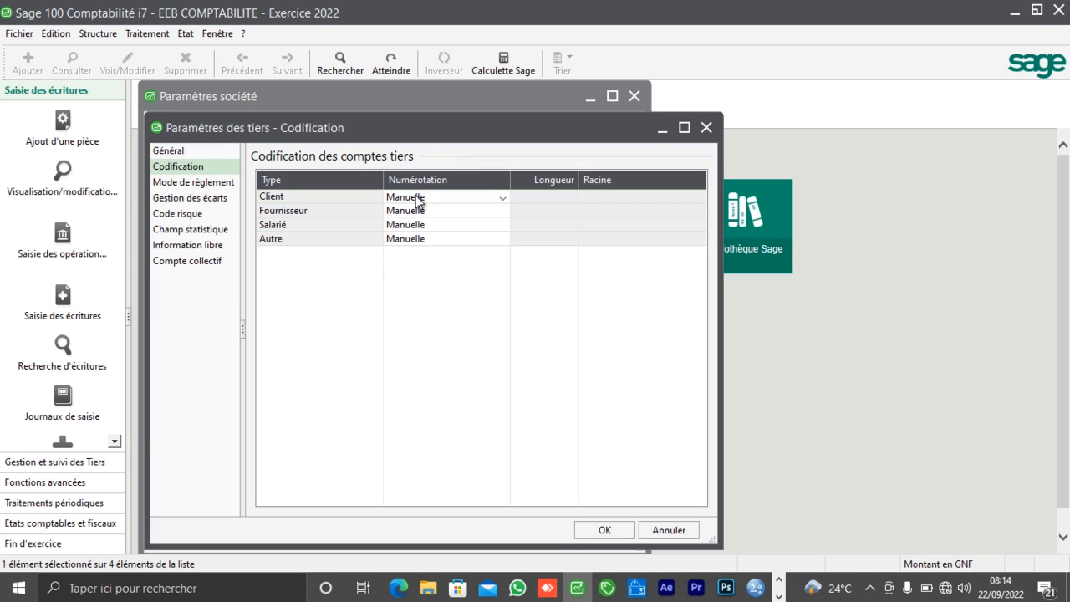
left_click(505, 200)
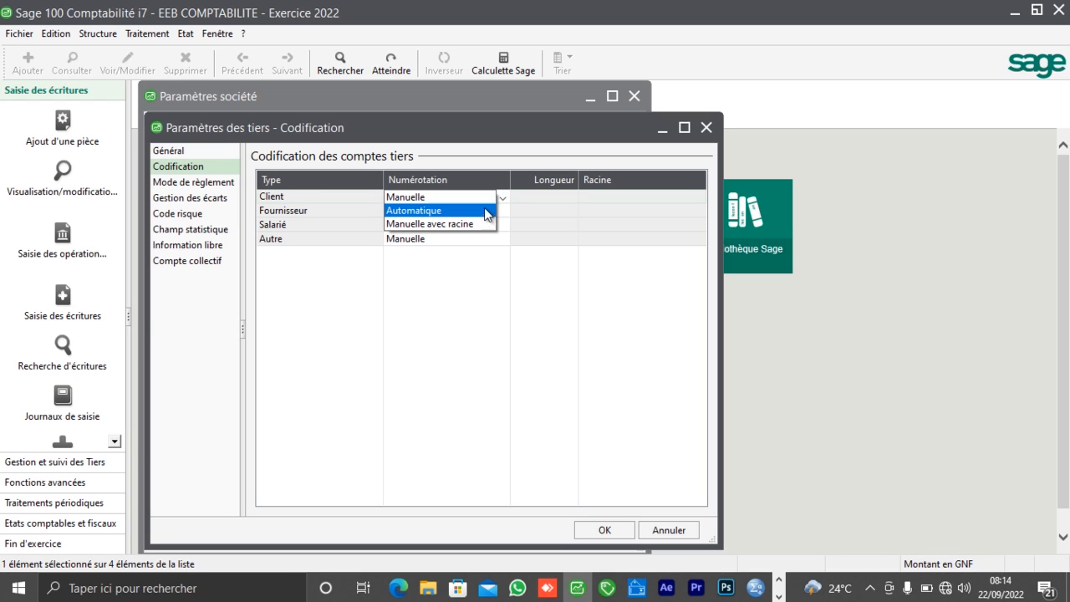
left_click(475, 211)
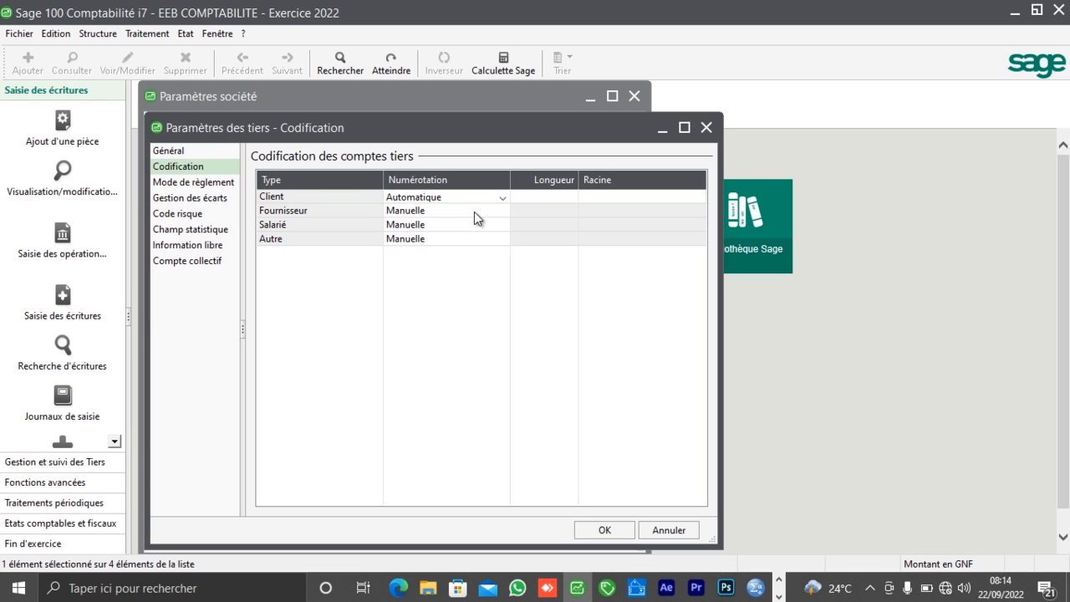
left_click(541, 196)
key("BackSpace")
type("8")
left_click(588, 191)
type("CLT")
Give supplier (Fournisseur) accounts automatic numbering with length 8 and root FSS
left_click(399, 215)
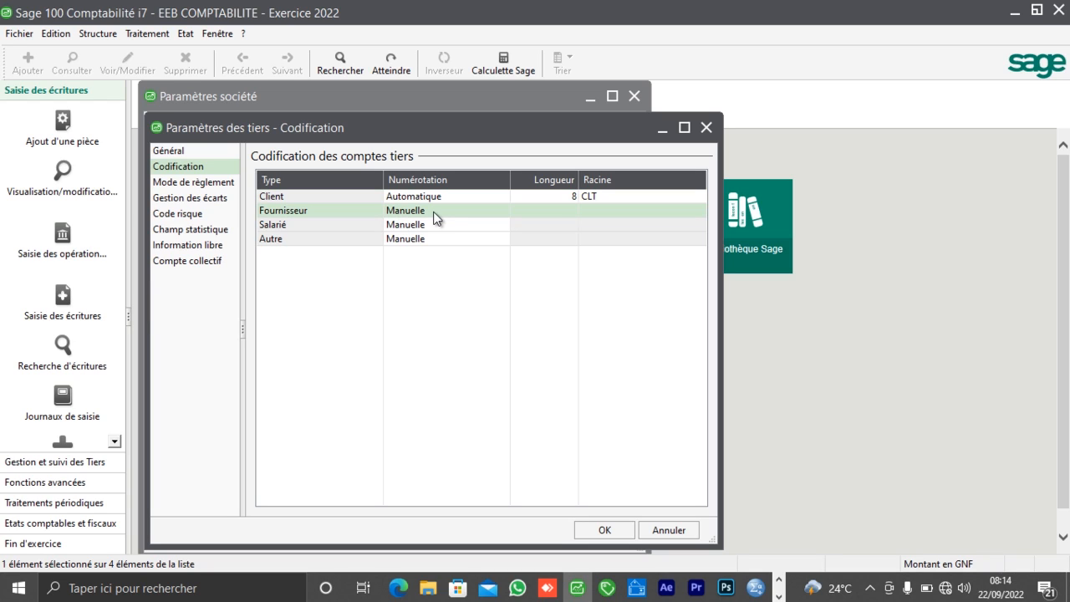
left_click(436, 216)
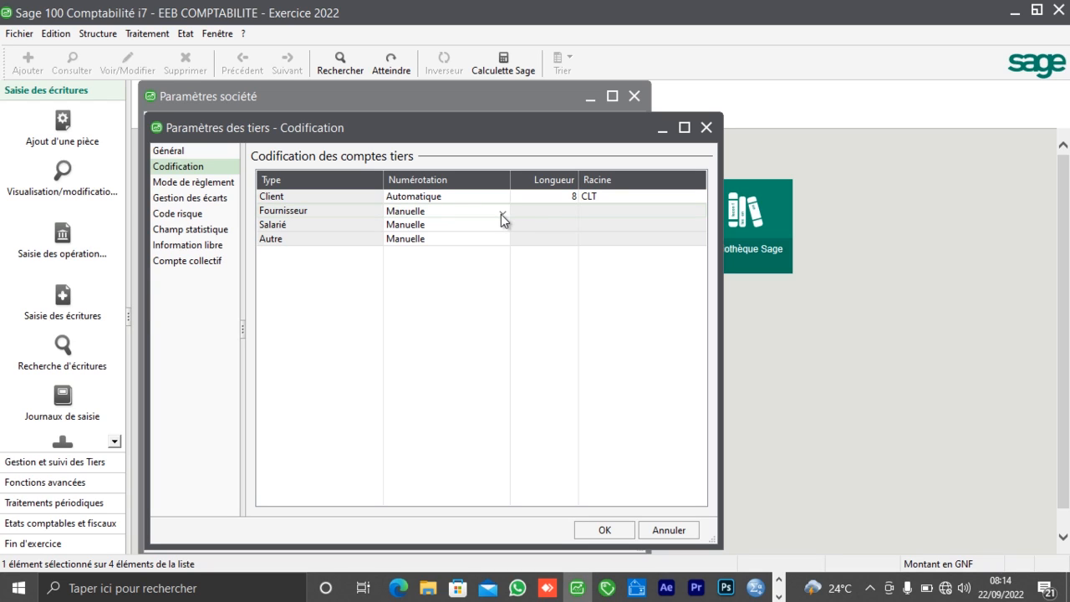
left_click(501, 214)
left_click(473, 226)
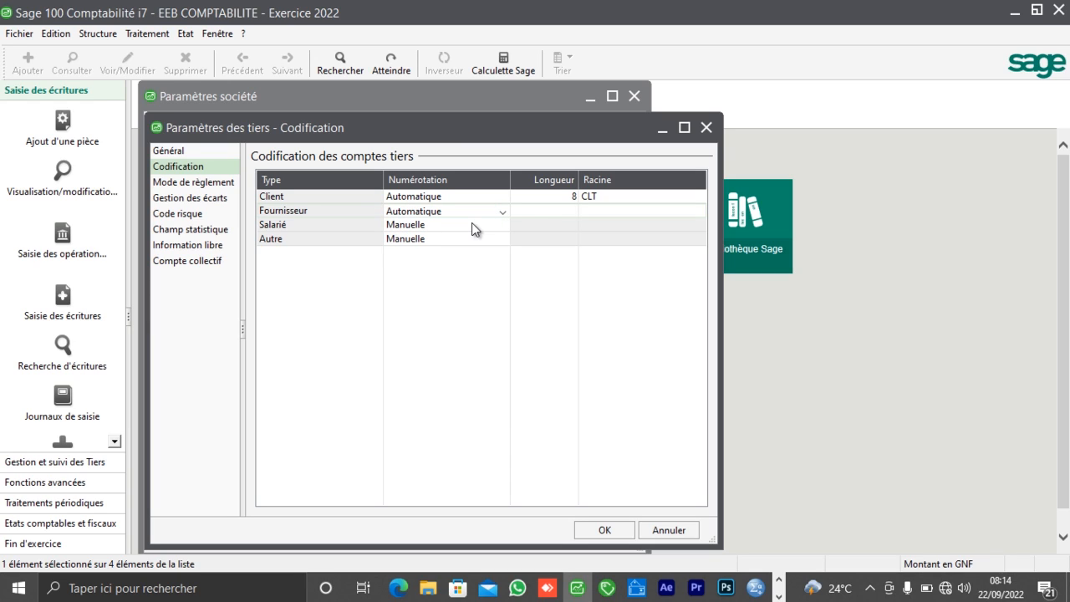
left_click(540, 210)
key("BackSpace")
type("8")
left_click(600, 211)
type("FSS")
Give employee (Salarié) accounts automatic numbering with length 8 and root S
left_click(416, 227)
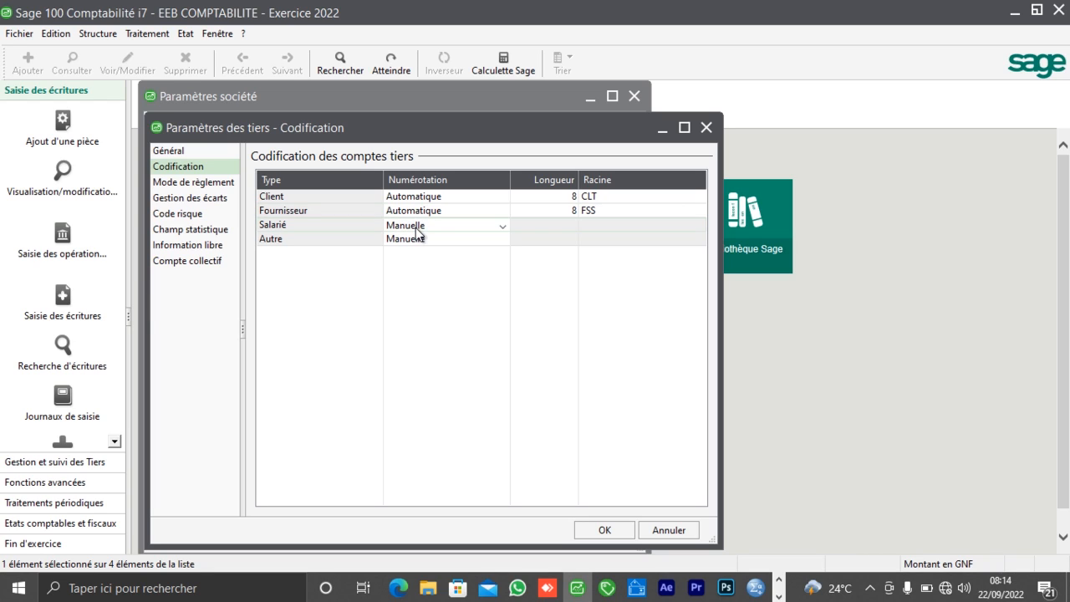
left_click(504, 226)
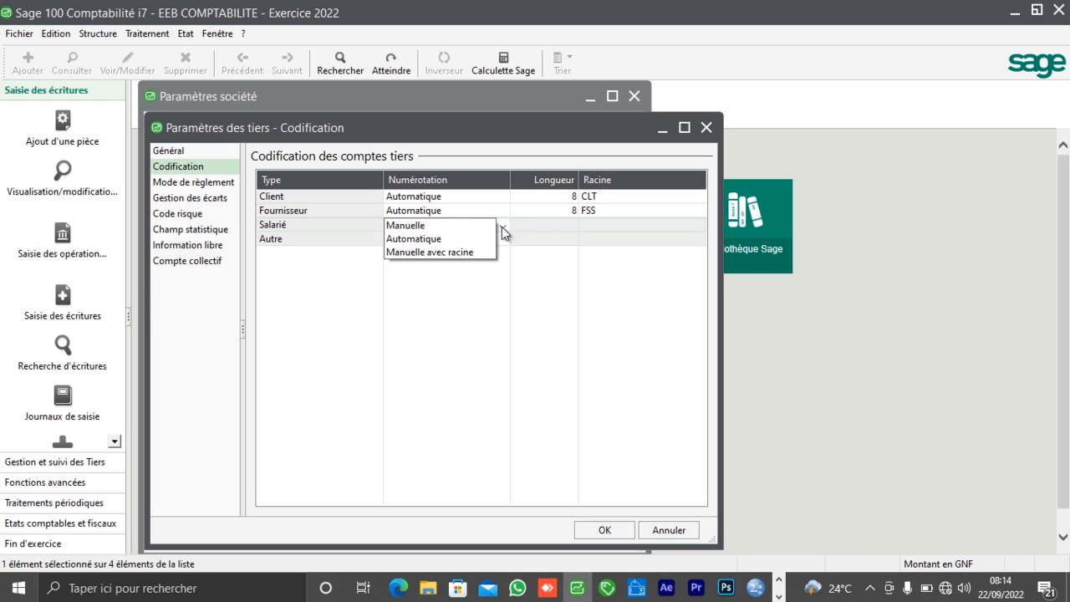
left_click(488, 236)
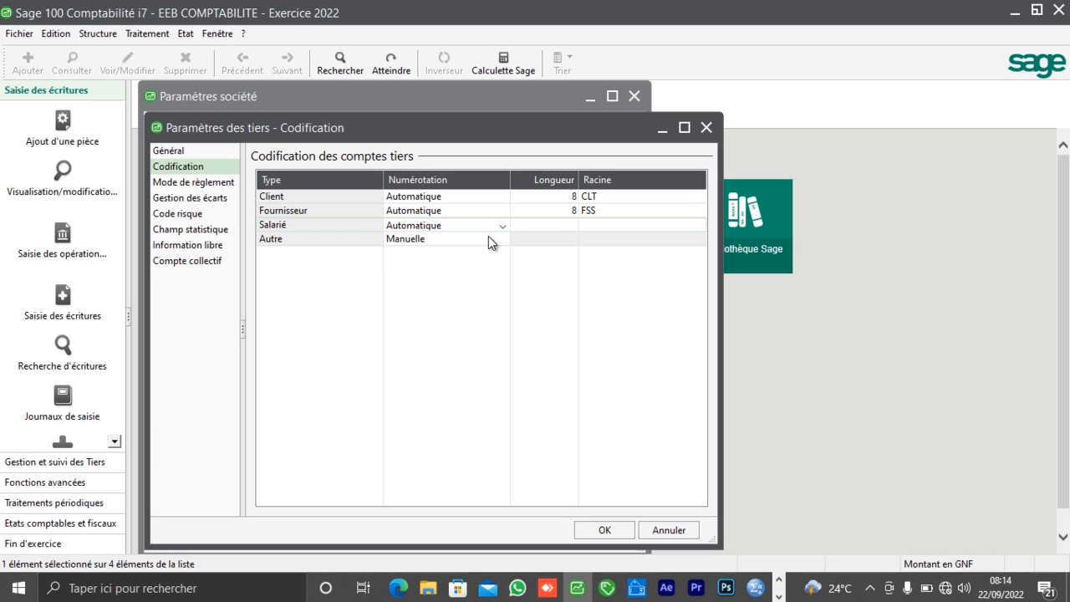
left_click(545, 226)
type("8")
left_click(586, 229)
type("S")
Give the Autre third-party type automatic numbering with length 8 and root AUTRE
left_click(421, 242)
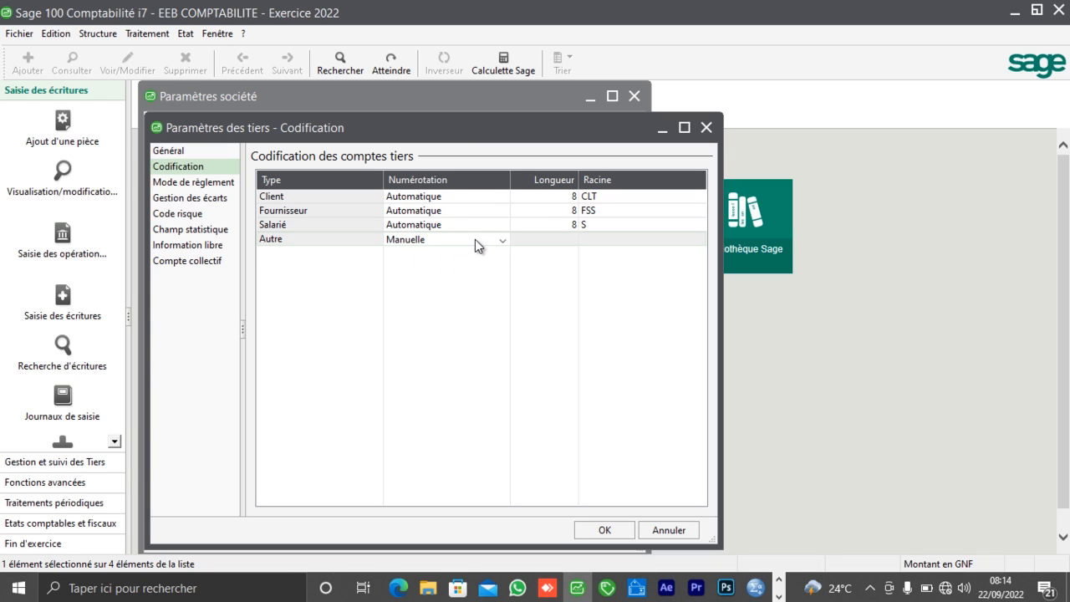
left_click(475, 239)
left_click(475, 239)
left_click(504, 243)
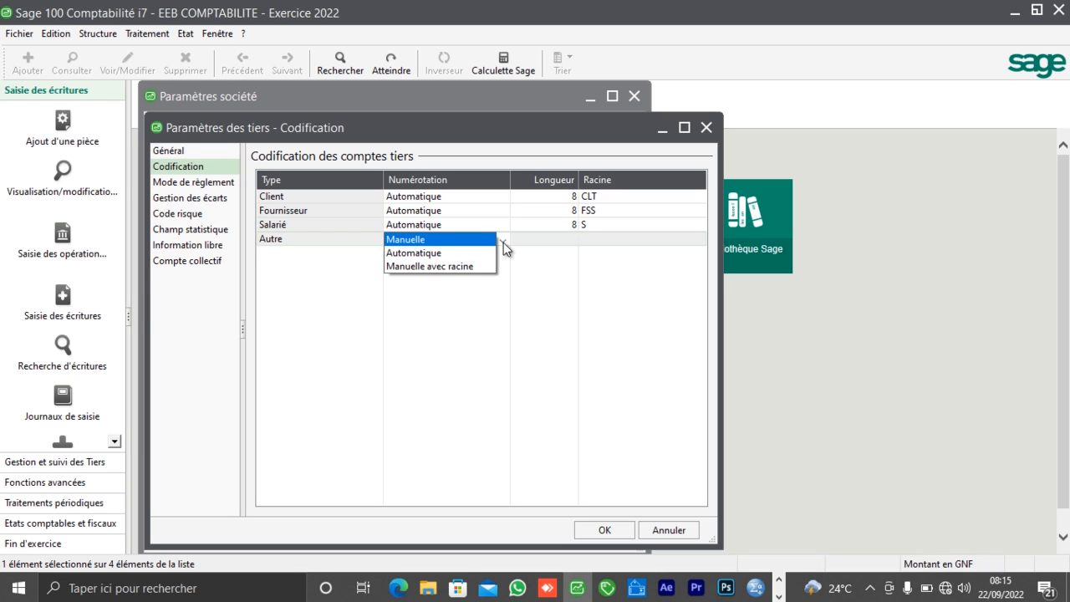
left_click(497, 251)
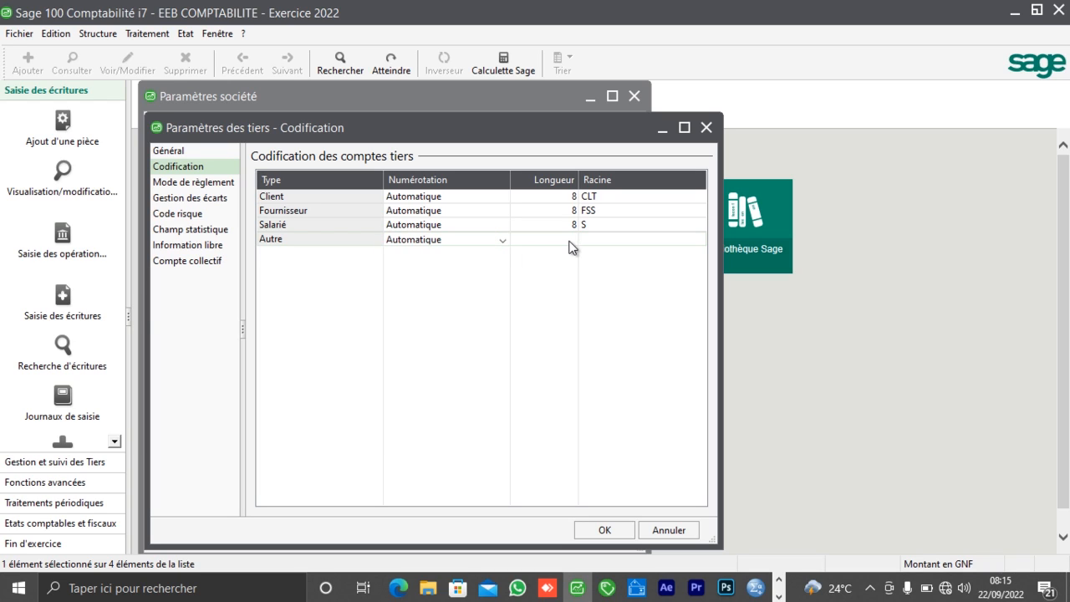
left_click(568, 240)
key("BackSpace")
type("8")
left_click(612, 241)
type("AUTRES")
key("BackSpace")
Add ESPECE as a payment method in the third-party settings
left_click(226, 182)
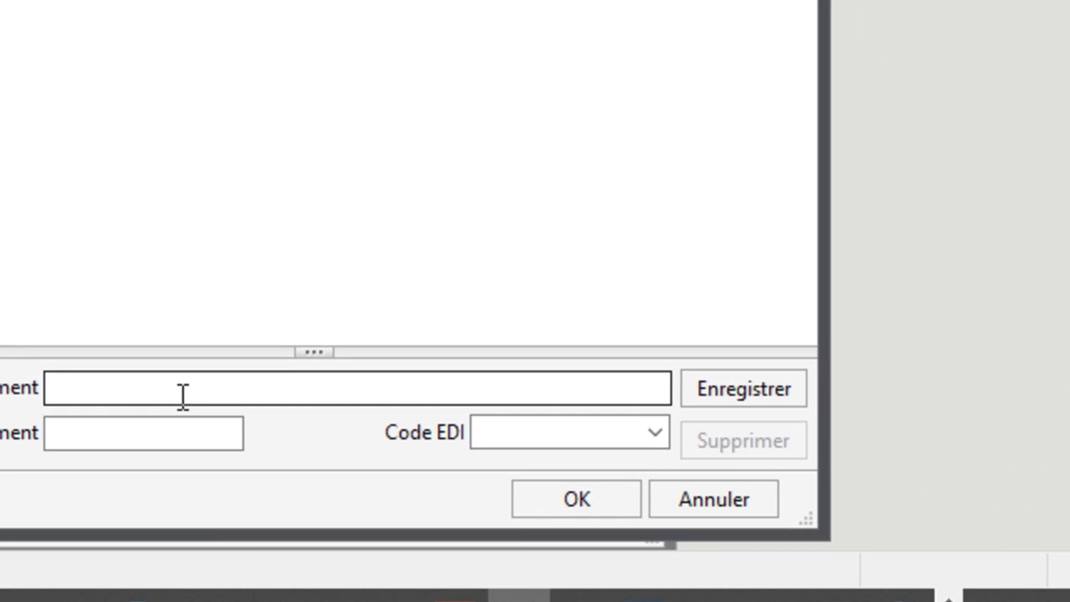
left_click(421, 478)
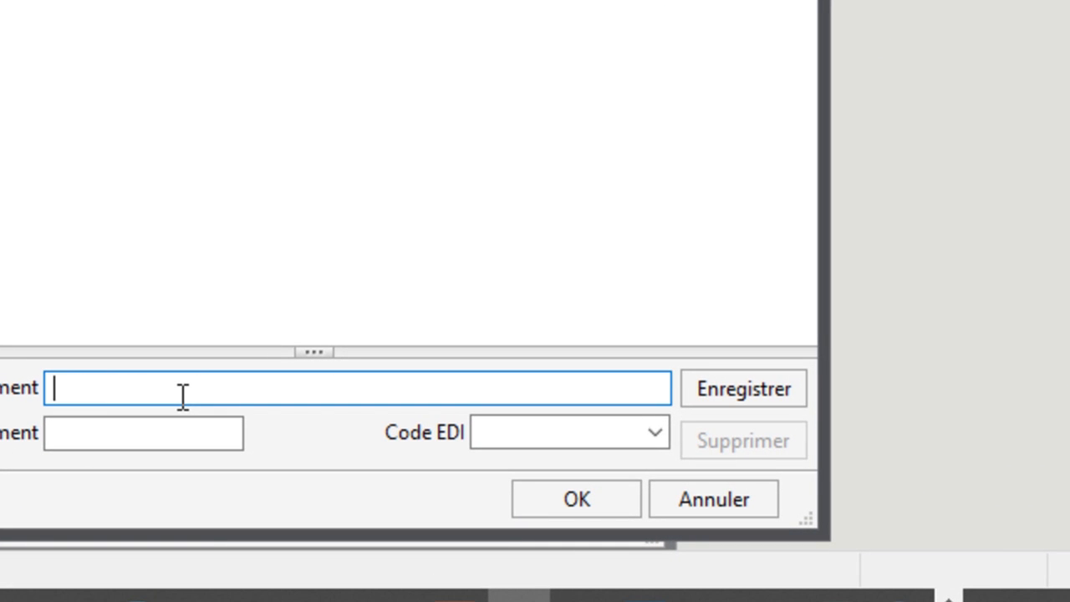
type("ESPER")
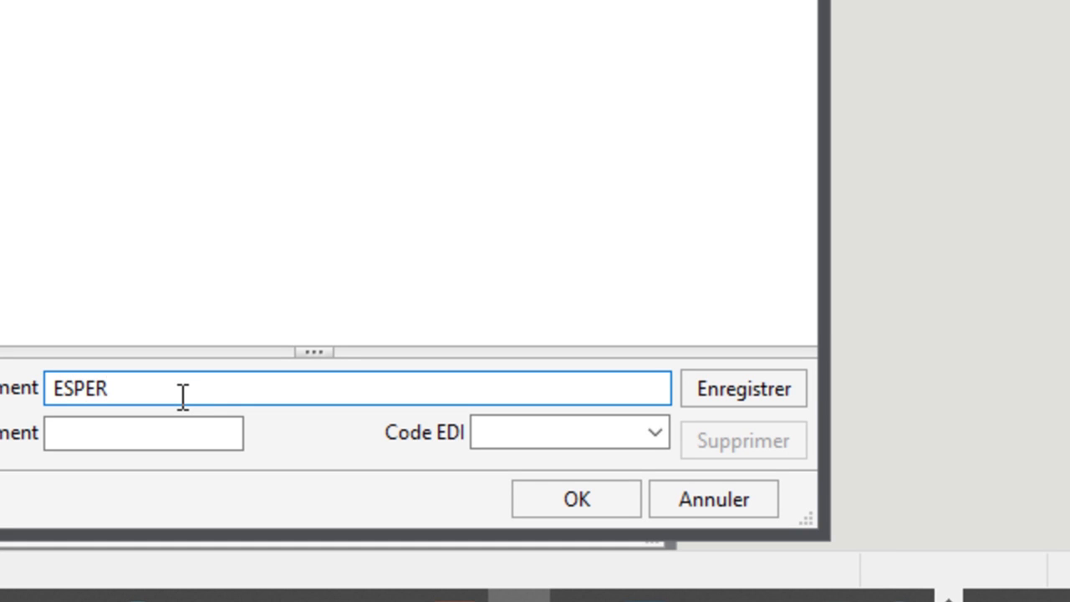
key("BackSpace")
type("CE")
key("Return")
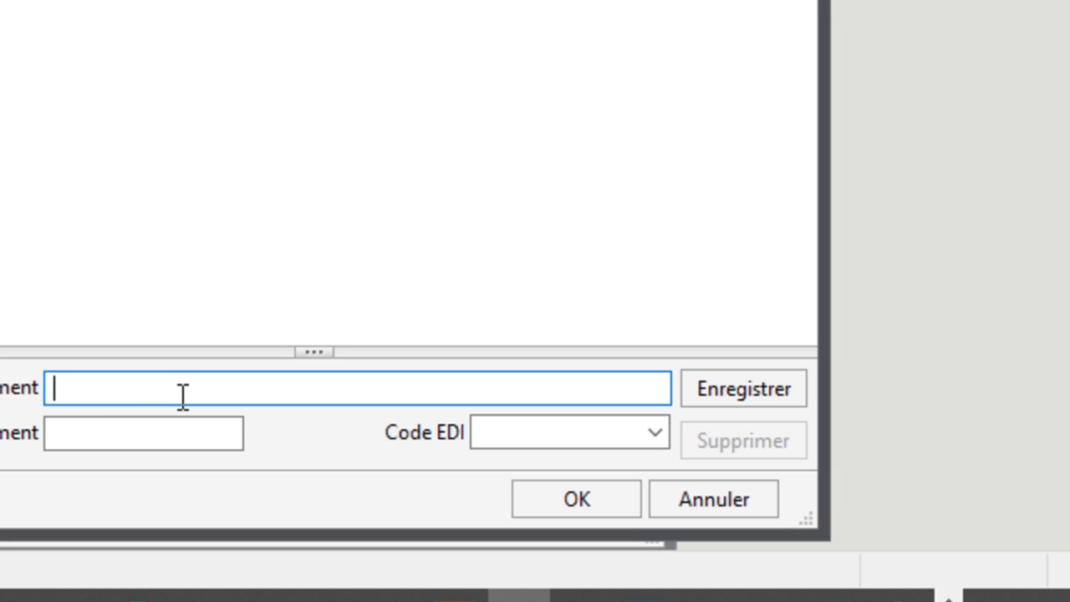
Add VIREMENT as a second payment method and accept the third-party settings
type("VIRE")
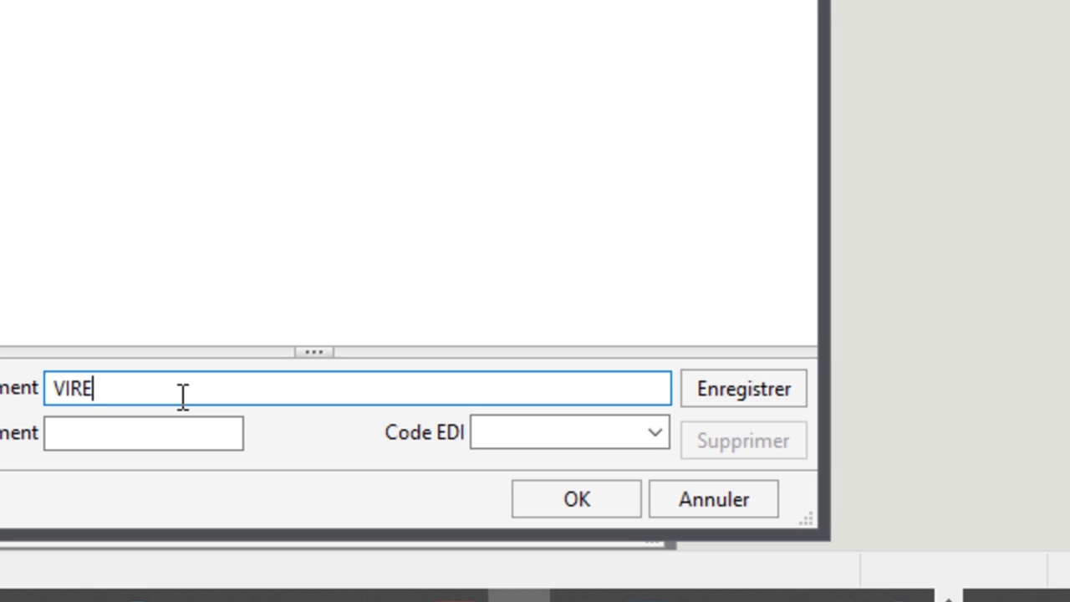
type("MENT")
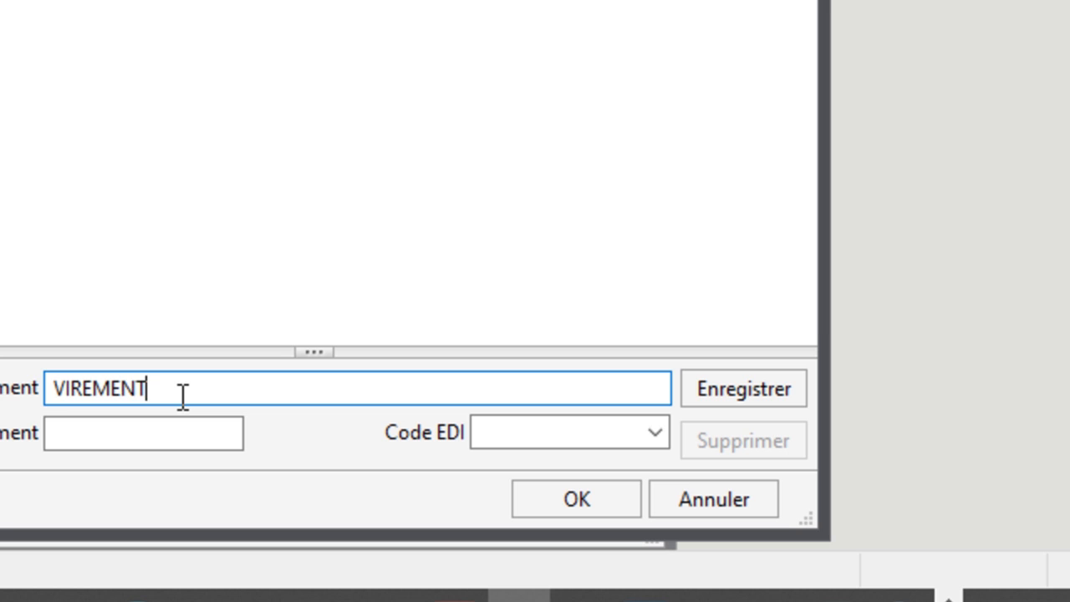
key("Return")
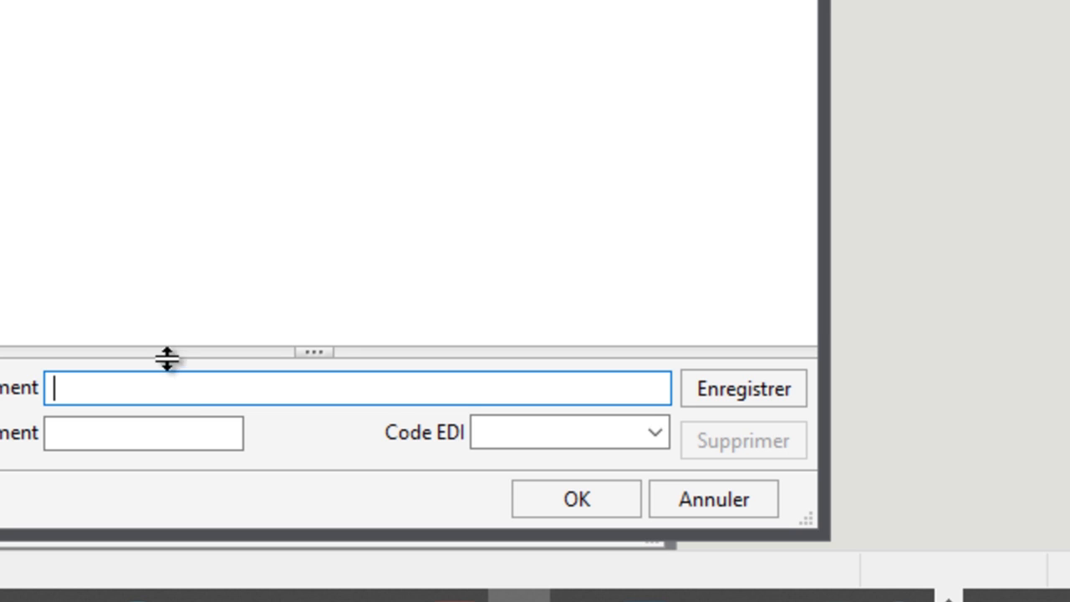
left_click(570, 498)
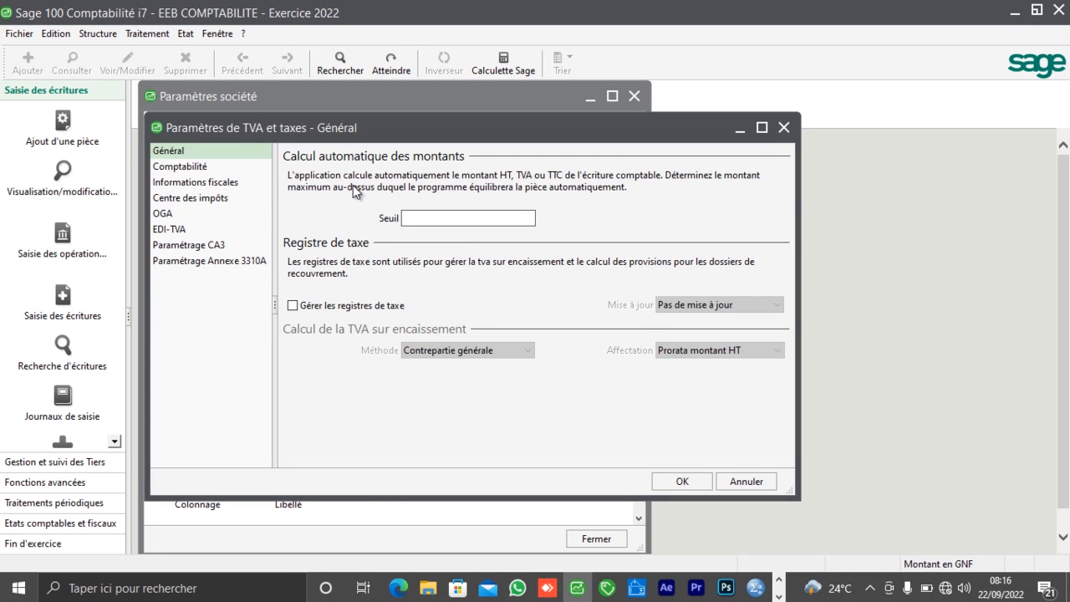
Check the accounting page of the VAT and tax settings, accept them, and close the company parameters
left_click(213, 170)
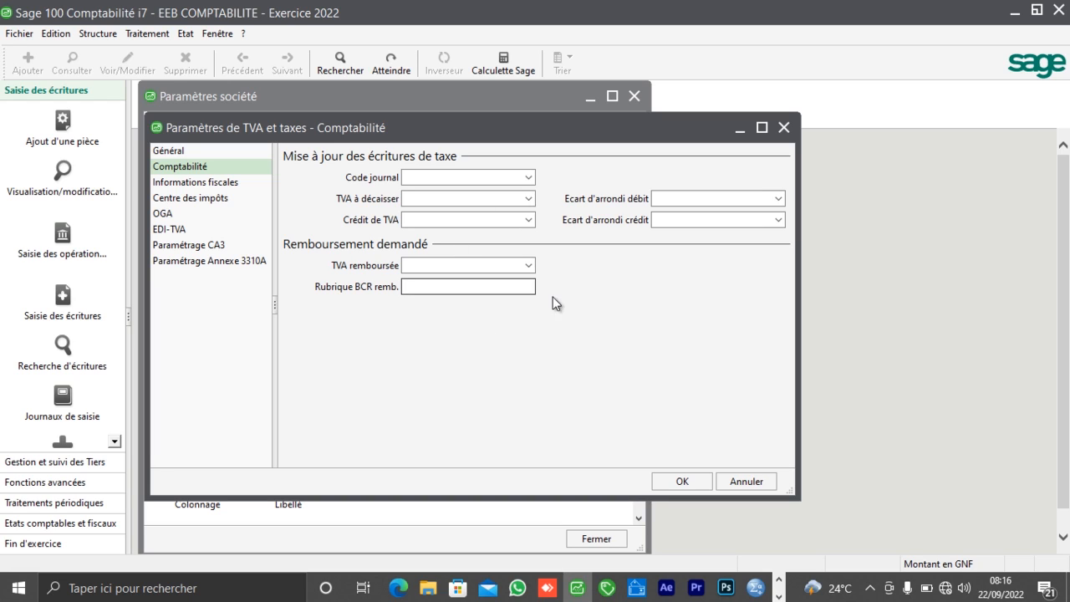
left_click(679, 483)
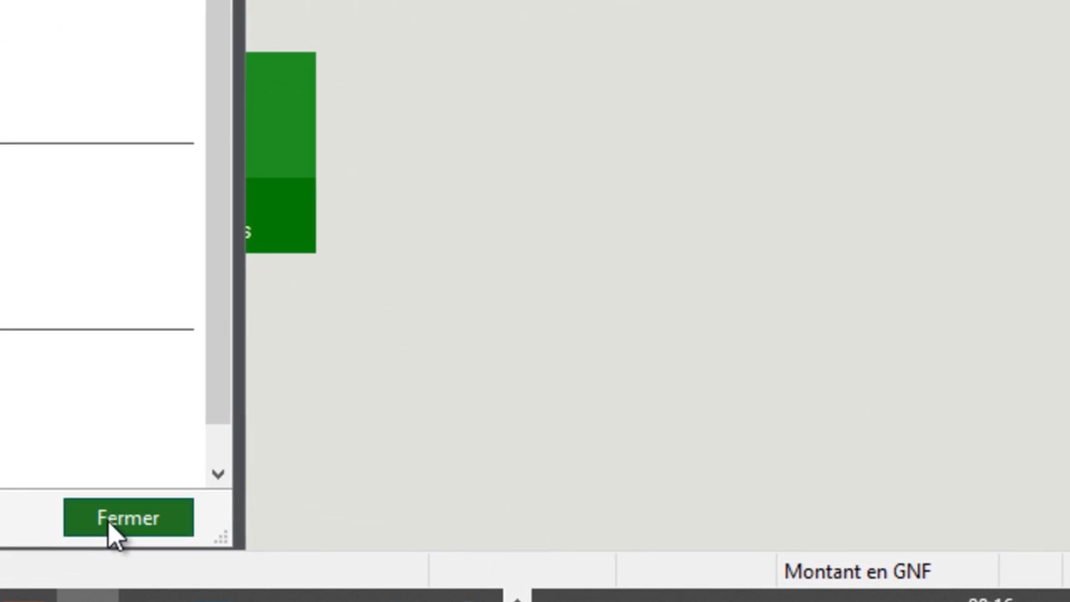
left_click(592, 540)
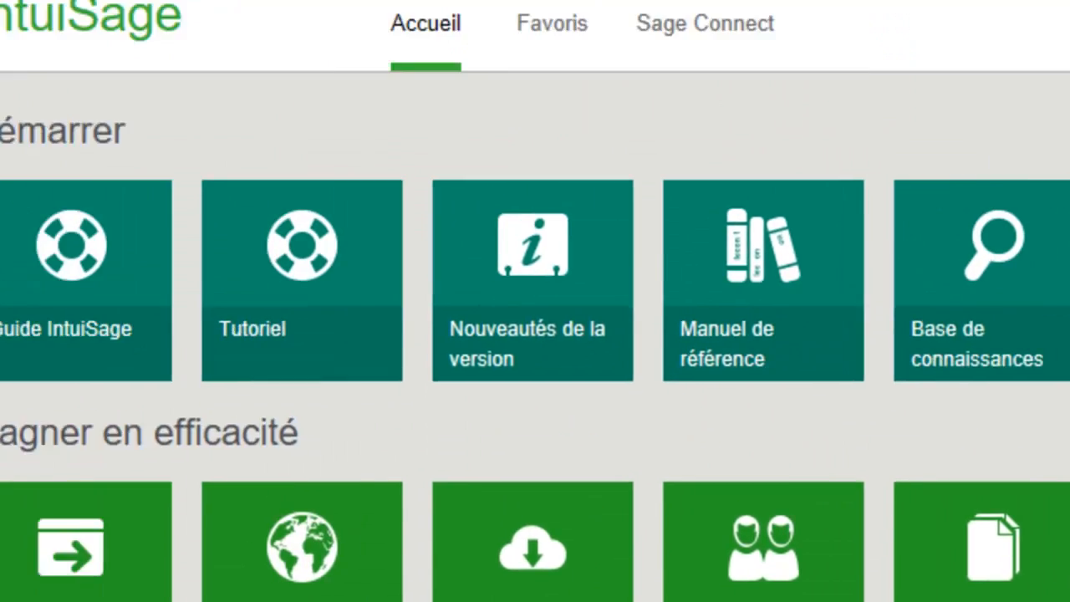
Create general account 411 titled CLIENT in the chart of accounts, continuing with another new account
left_click(208, 74)
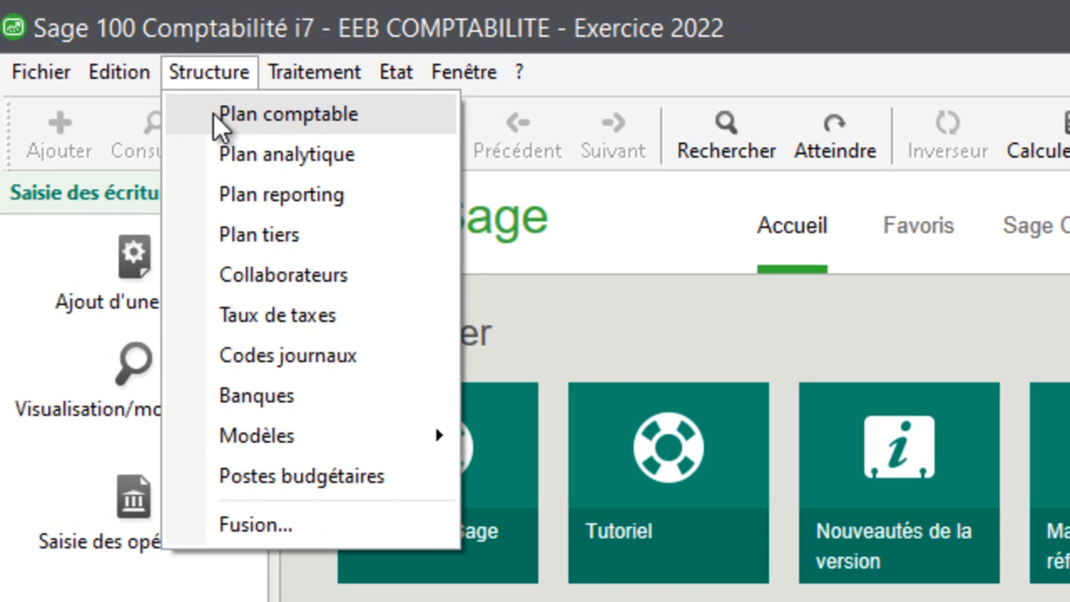
left_click(213, 113)
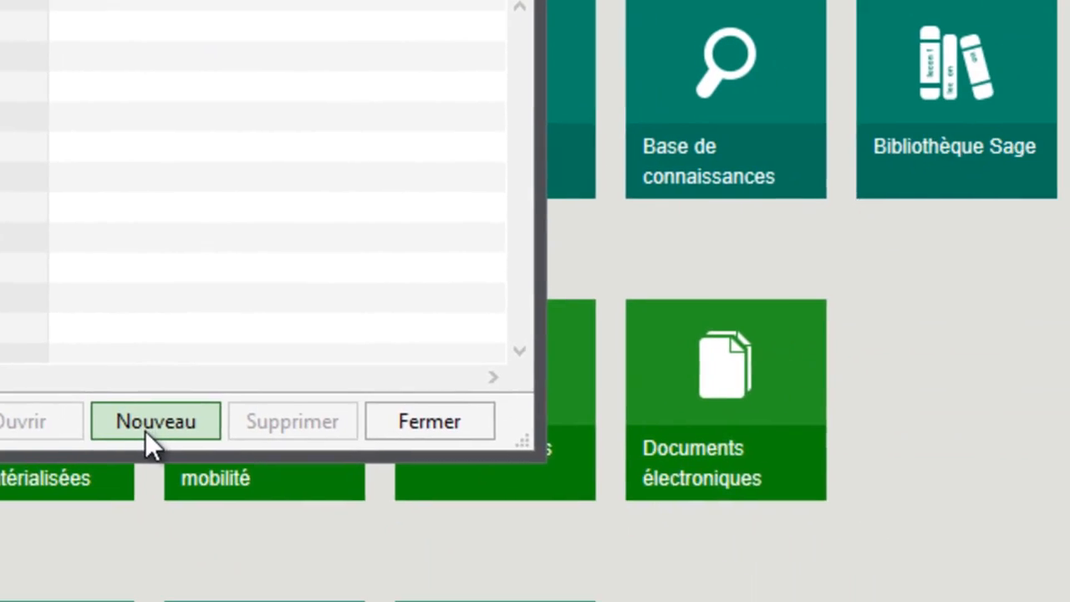
left_click(144, 430)
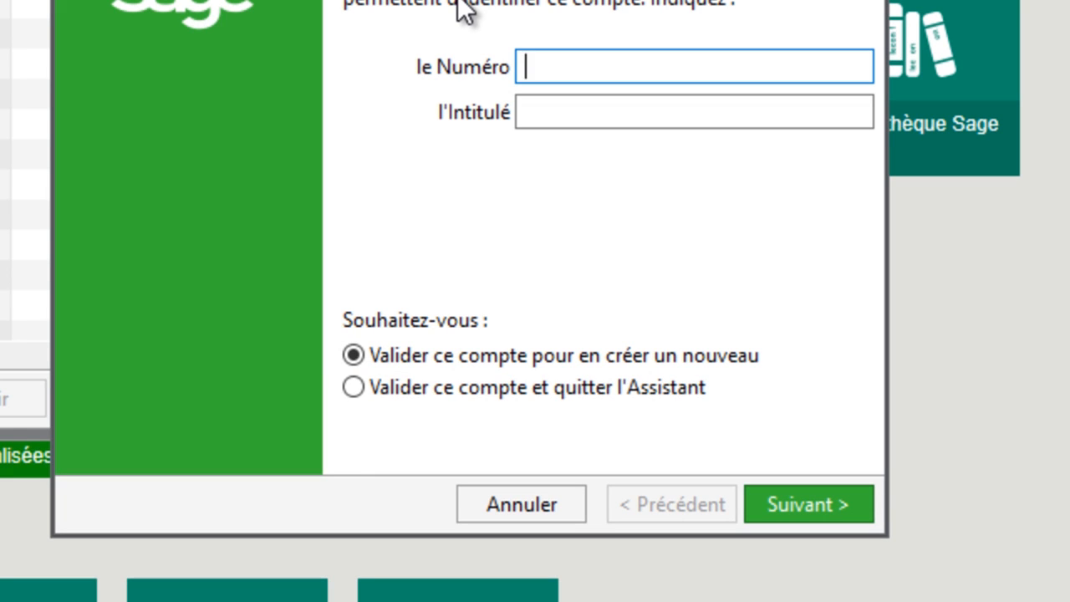
type("411")
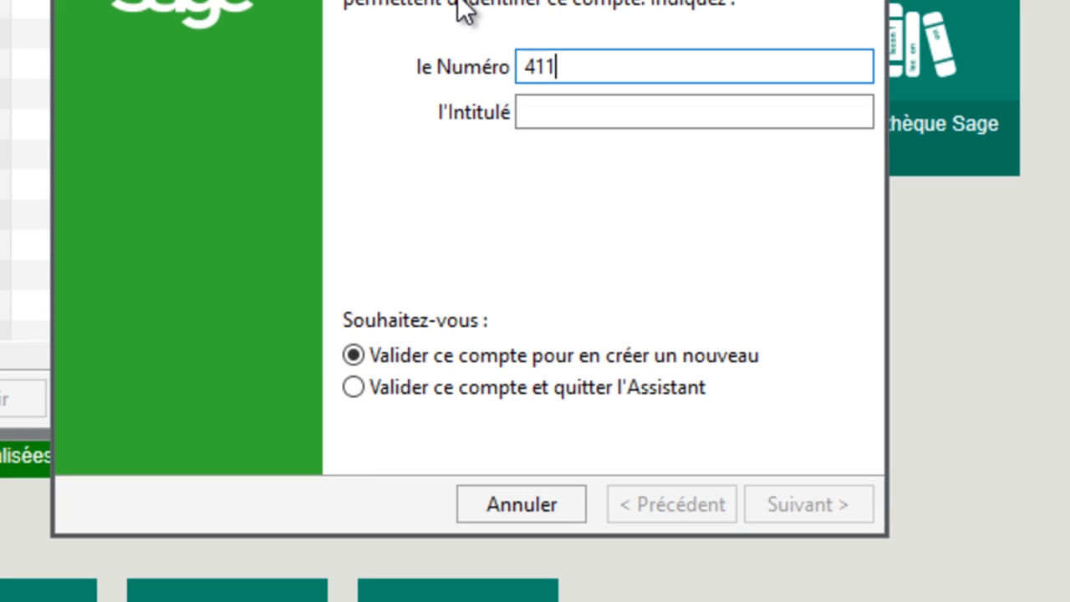
key("Tab")
type("CLI")
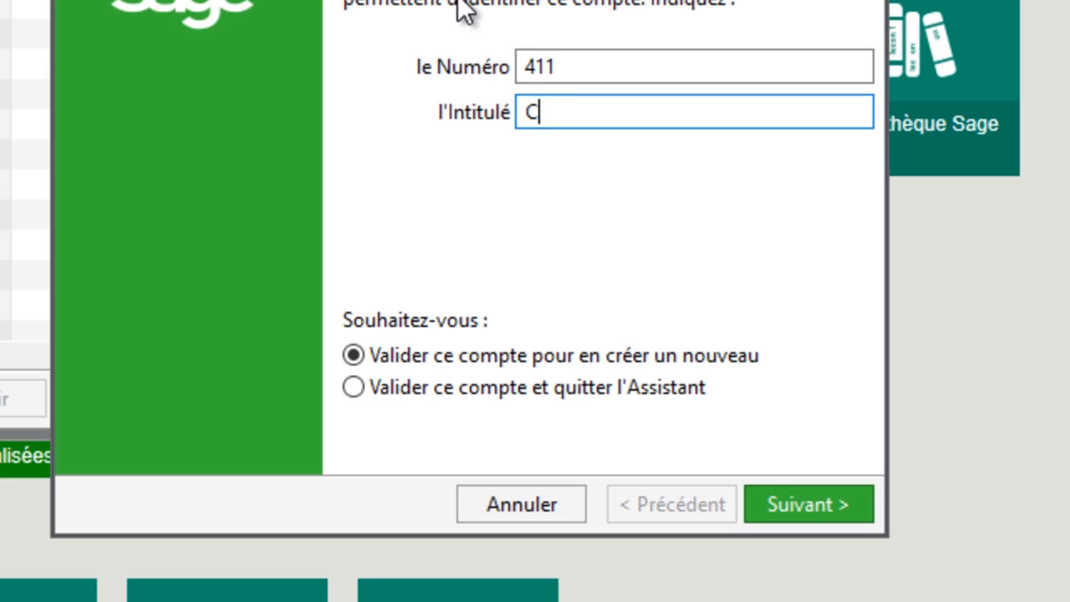
type("NT")
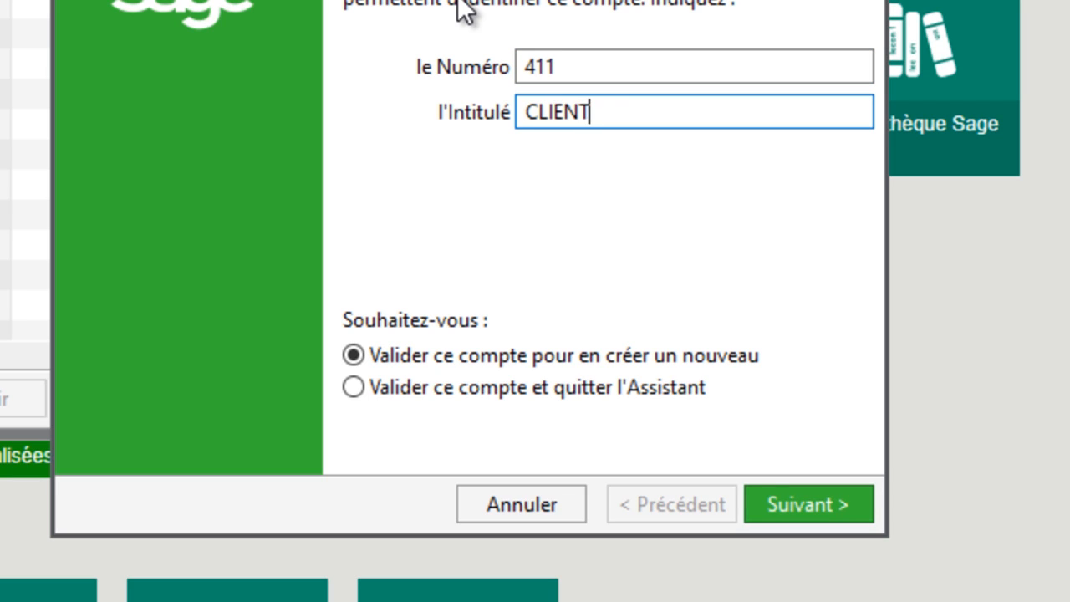
key("Return")
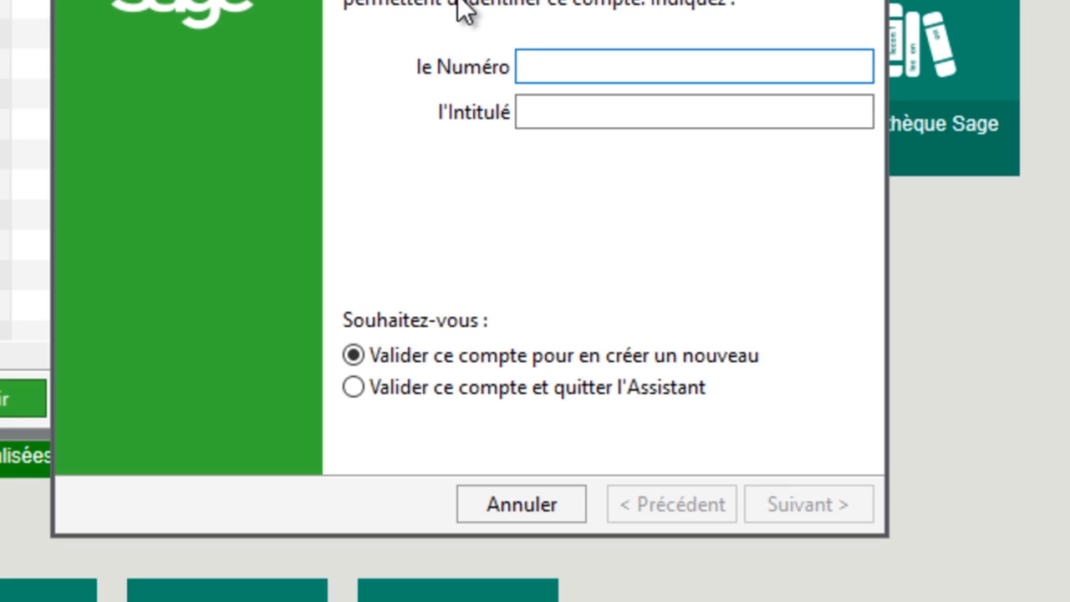
Create general account 401 titled FOURNISSEUR, leave the account assistant, and close the chart of accounts
type("401")
key("Tab")
type("FO")
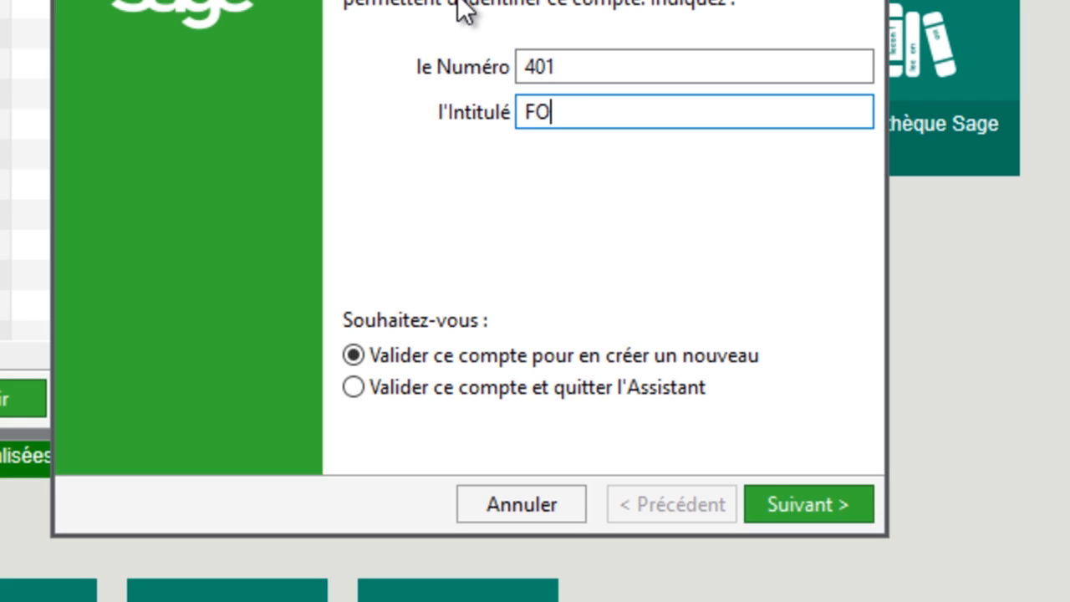
type("URNI")
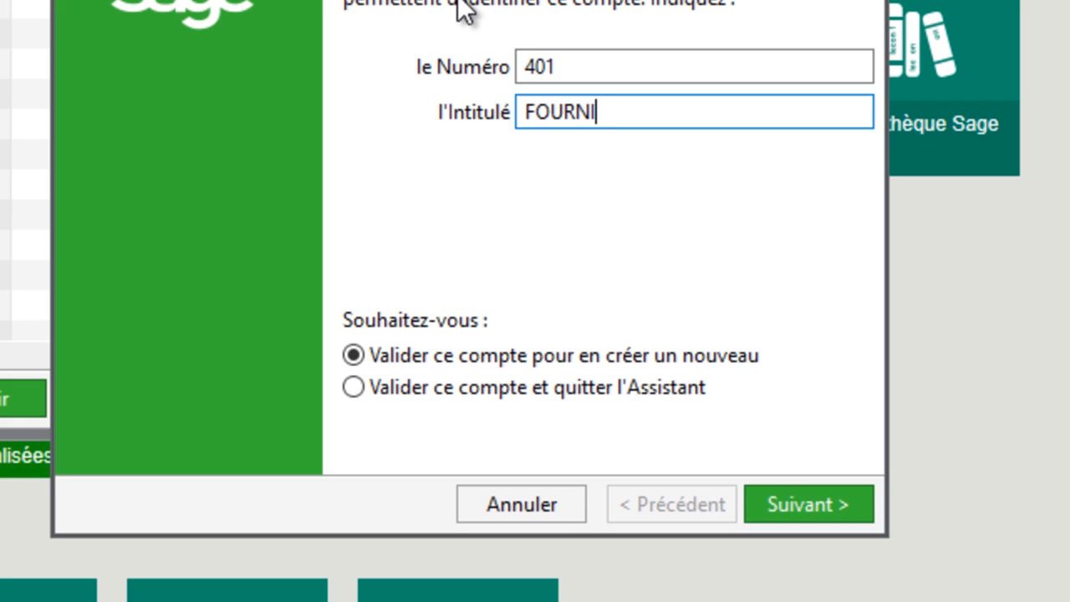
type("SSEUR")
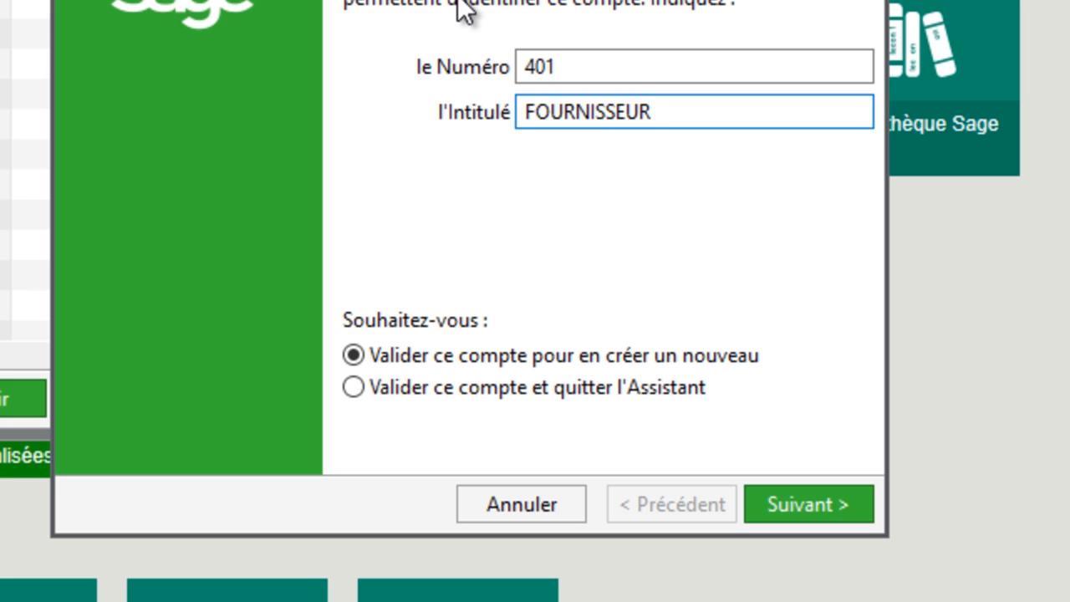
key("Return")
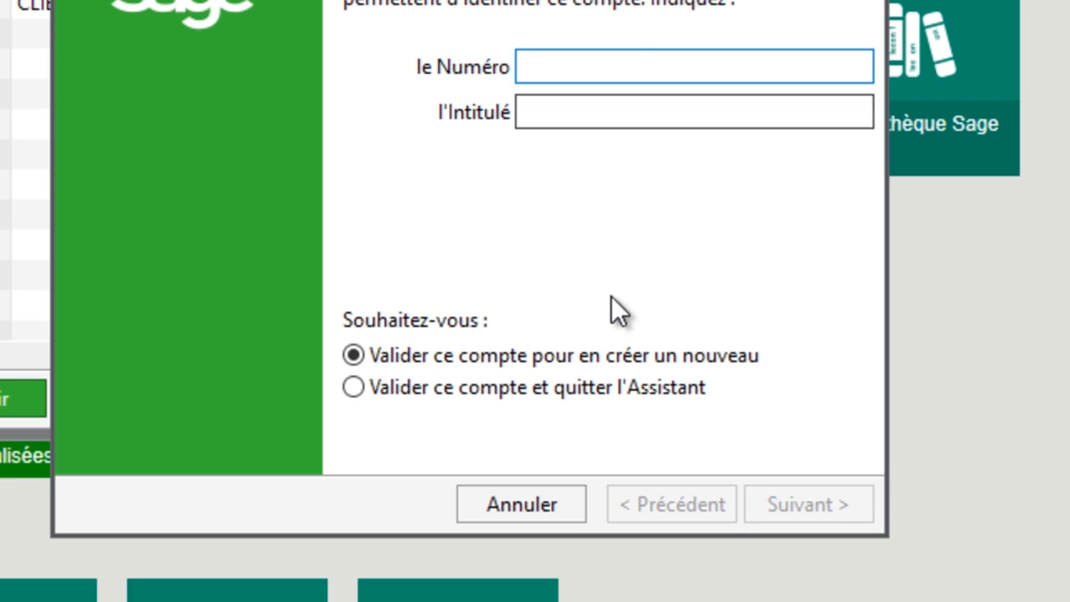
left_click(522, 504)
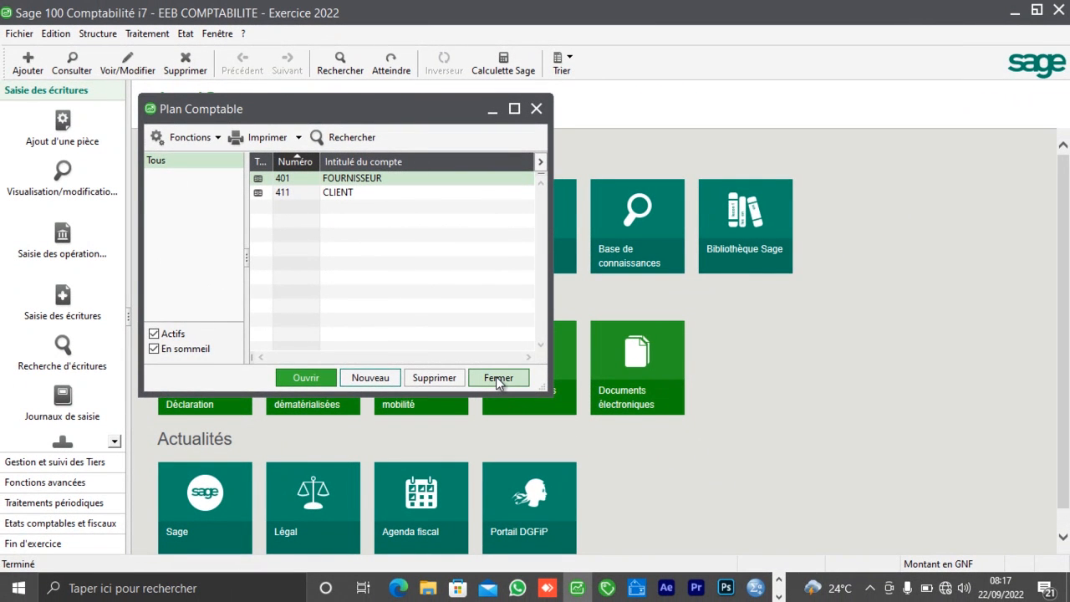
left_click(499, 378)
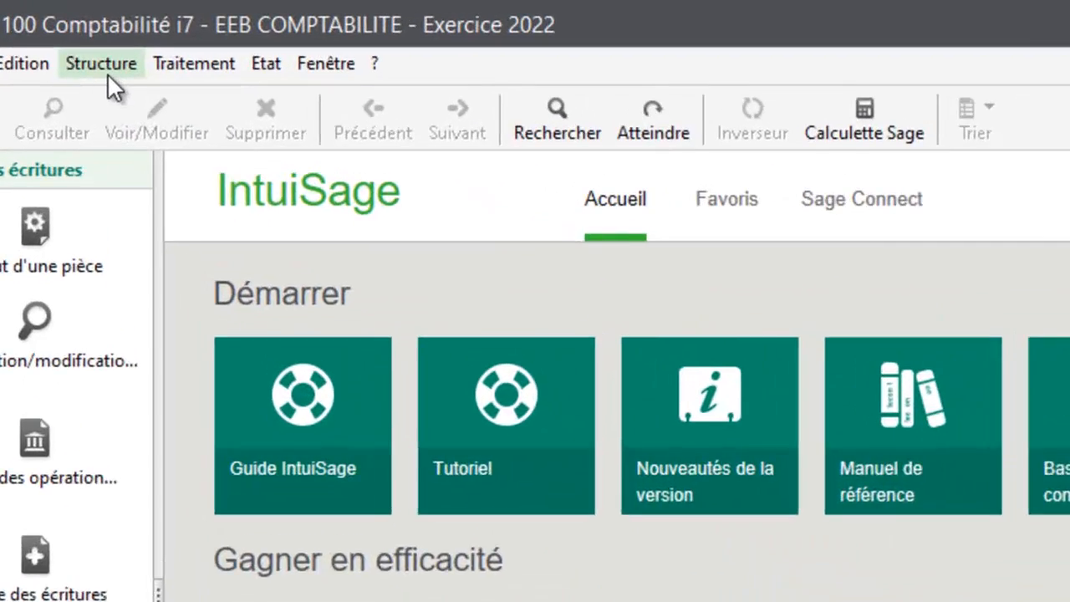
Try to create a Detail section in the analytical plan with code SC and title SERVICE COMPTABILITE
left_click(98, 36)
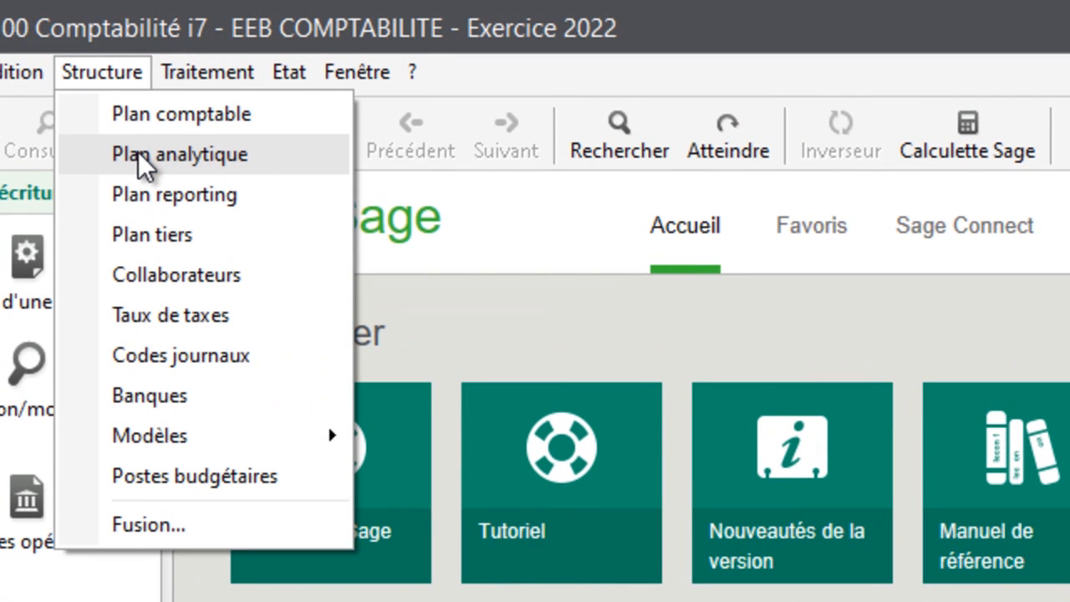
left_click(159, 155)
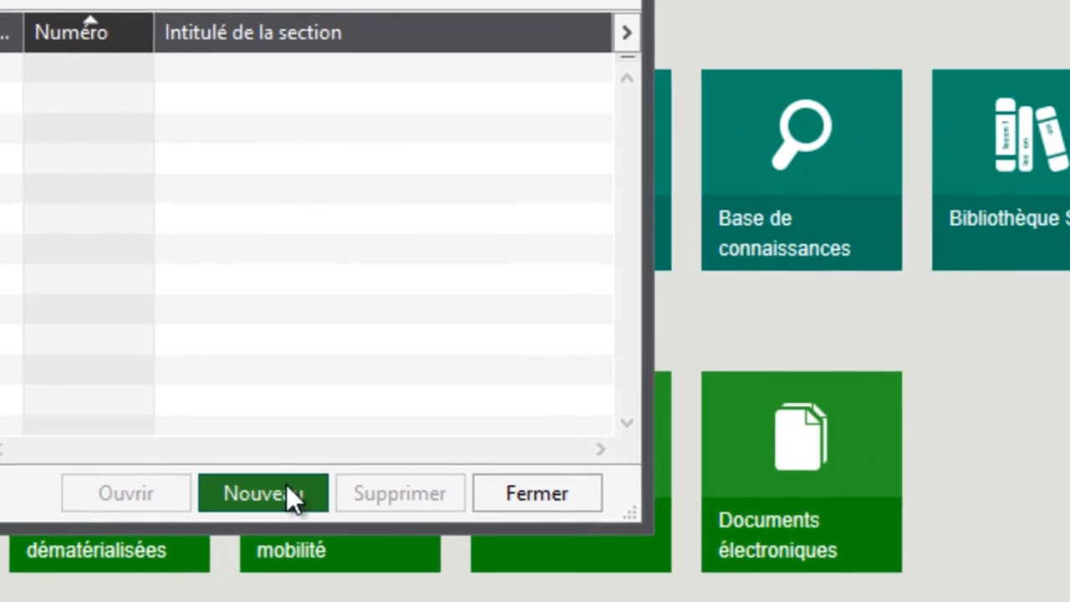
left_click(284, 485)
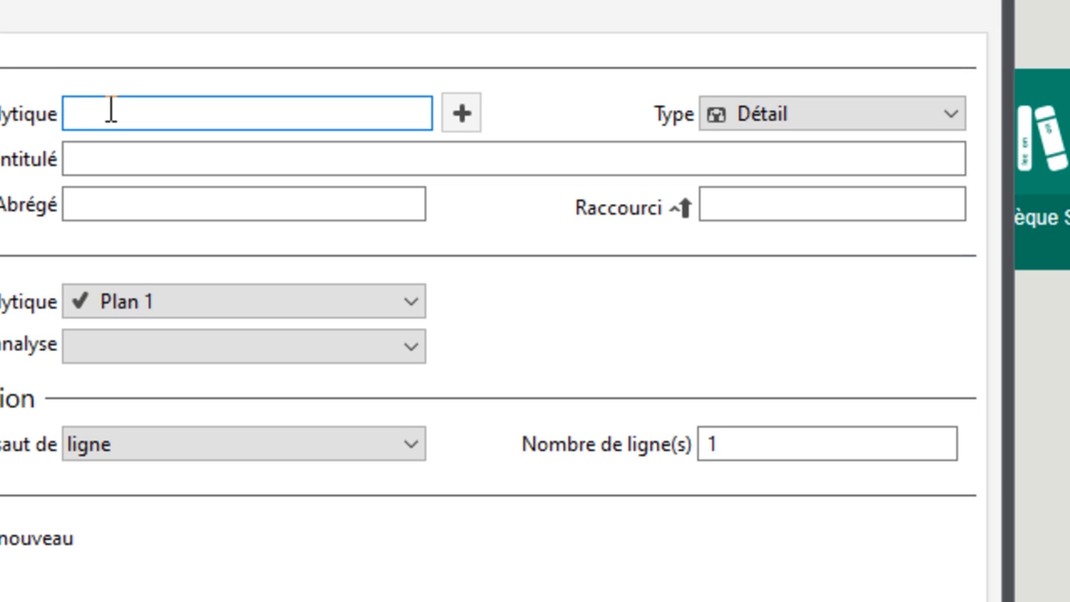
type("SC")
key("Tab")
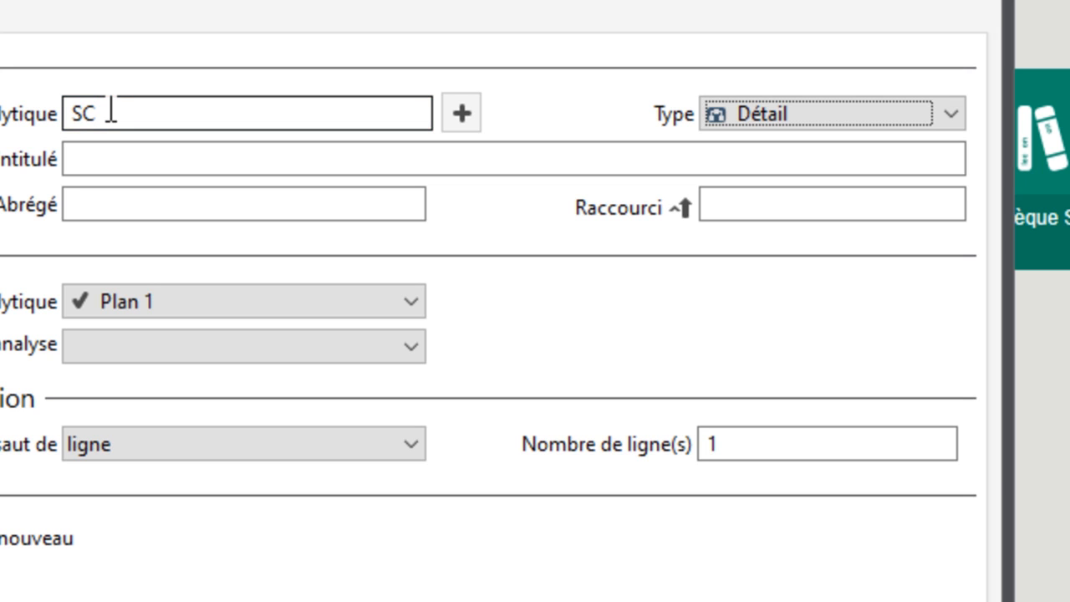
key("Tab")
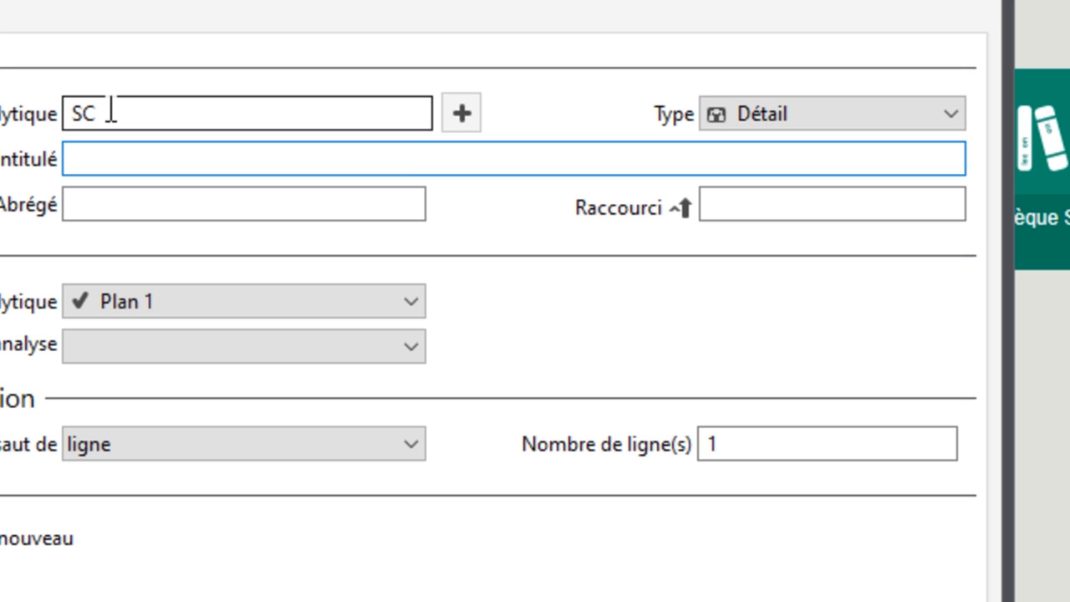
type("SERVI")
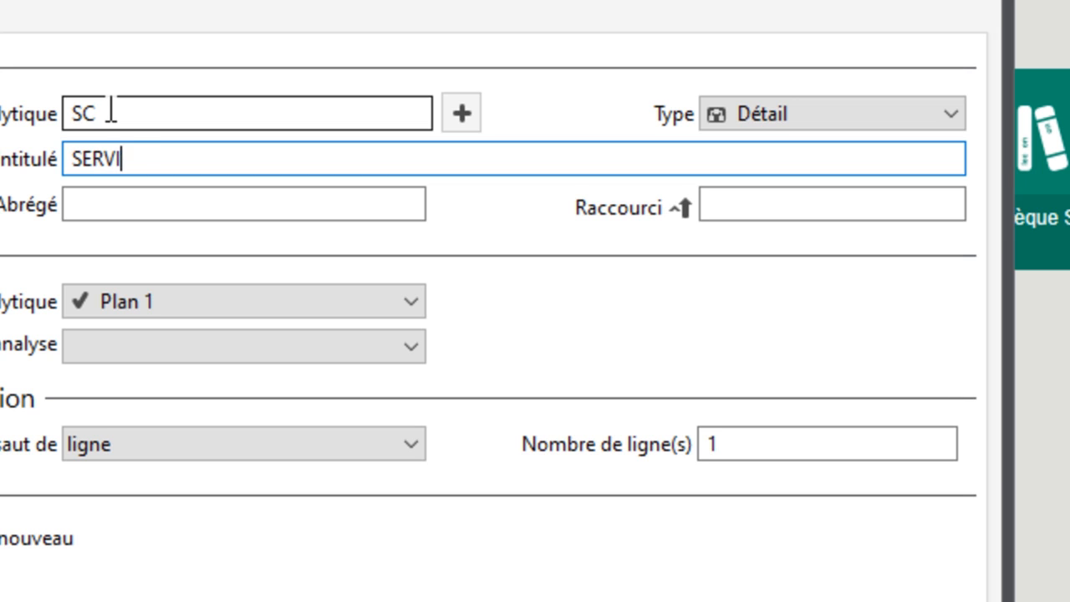
type("CE COMP")
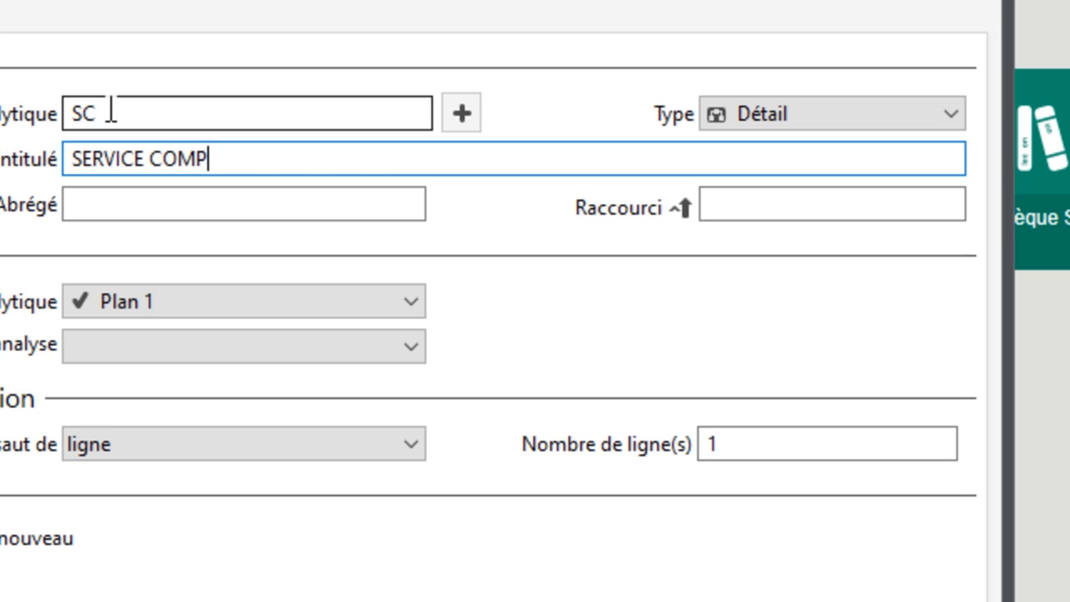
type("TAB")
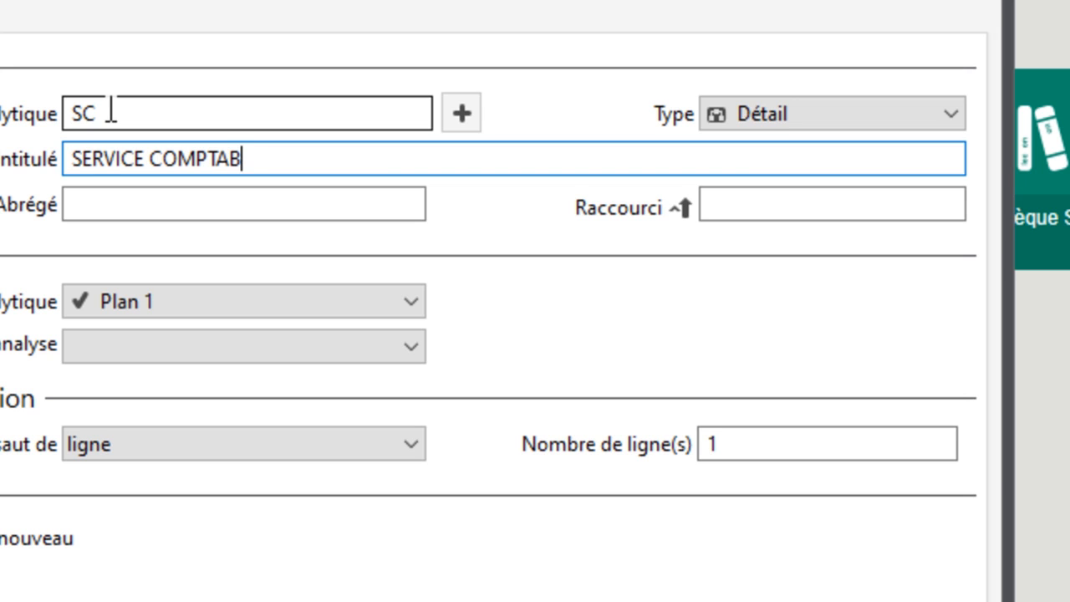
type("ILITE")
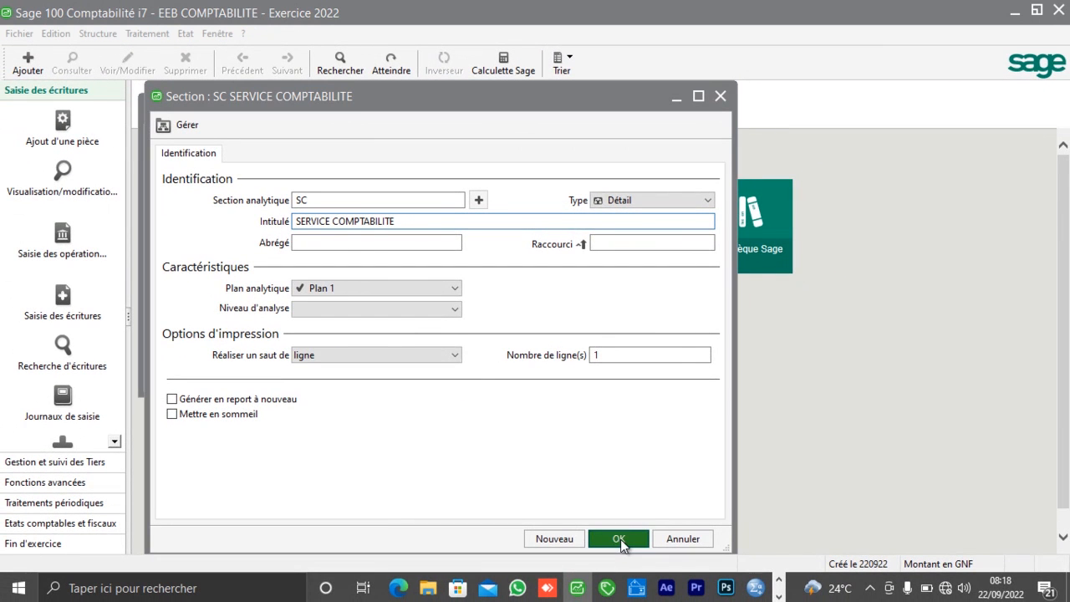
left_click(621, 540)
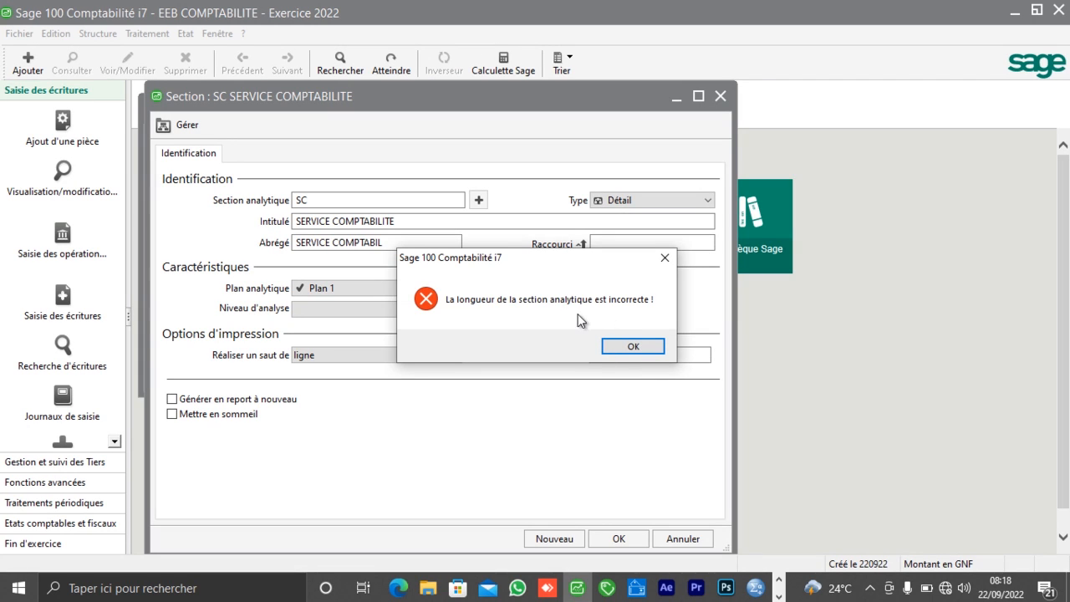
left_click(627, 347)
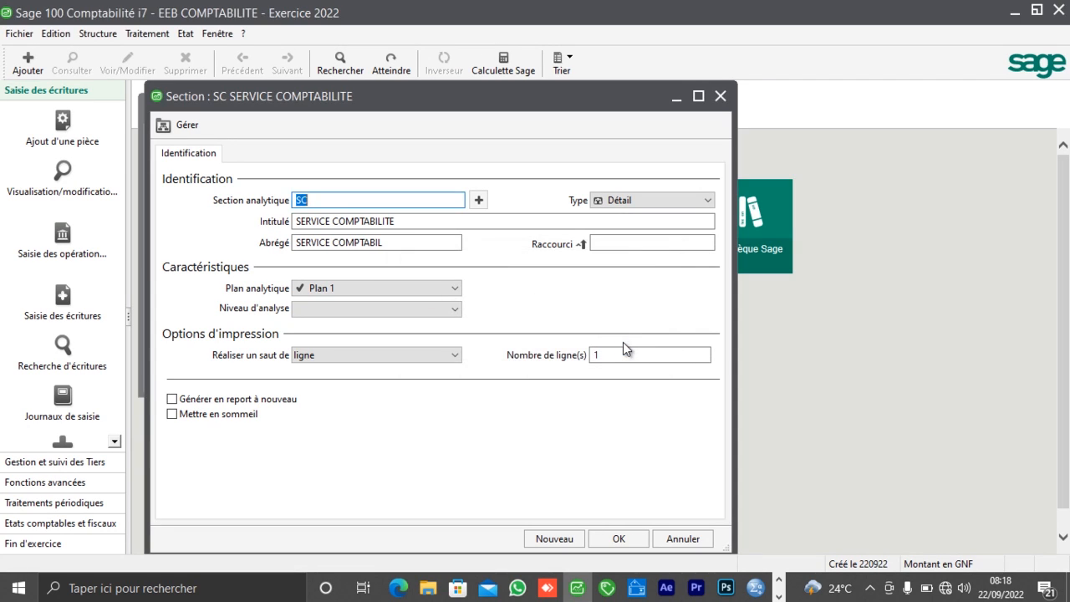
Change the analytical section's code to SCOMPT and save the section
left_click(346, 200)
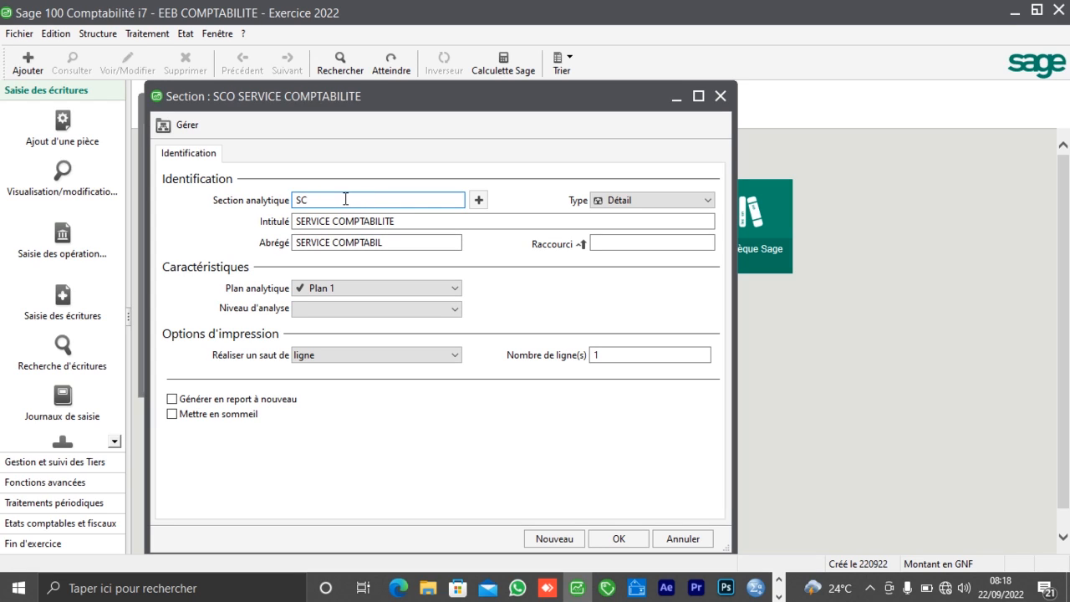
type("OMPT")
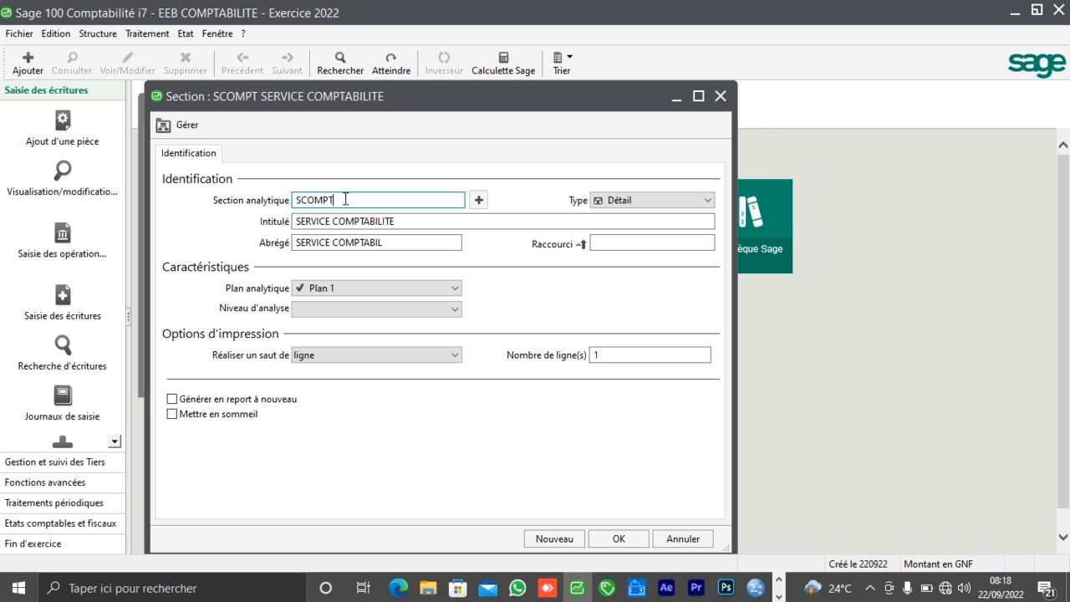
left_click(618, 539)
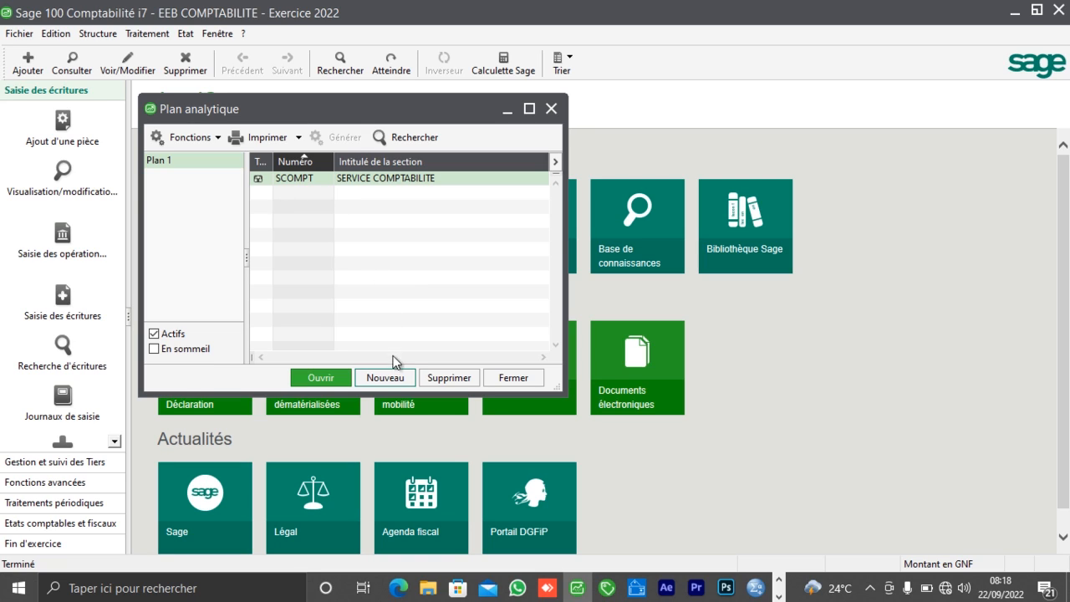
Create analytical section SLOG titled SERVICE LOGISTIQUE in Plan 1, save it, and close the analytical plan
left_click(390, 376)
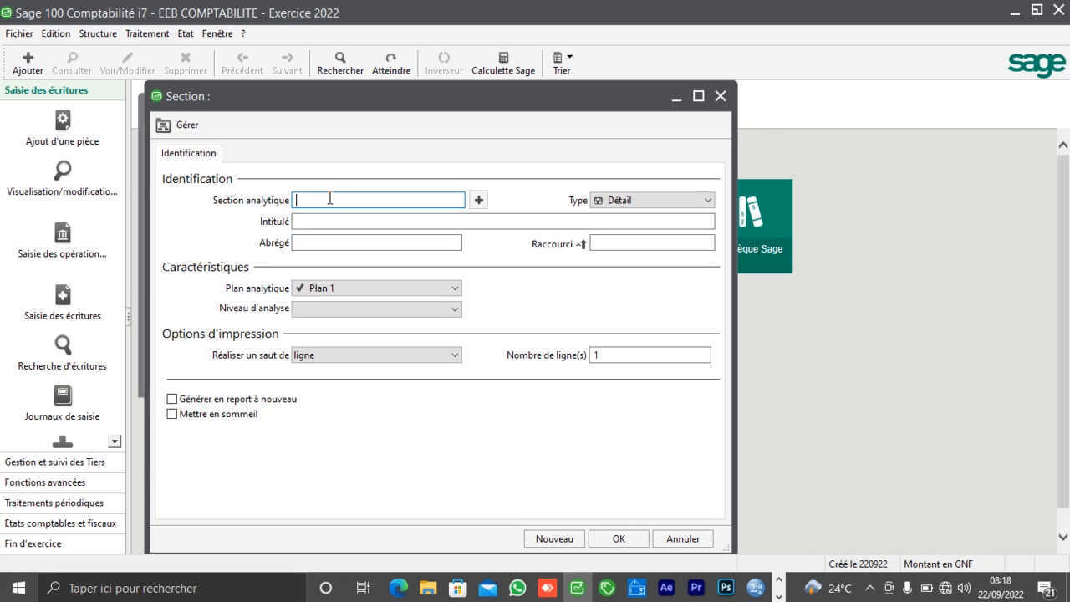
type("SD")
key("BackSpace")
type("LOG")
key("Tab")
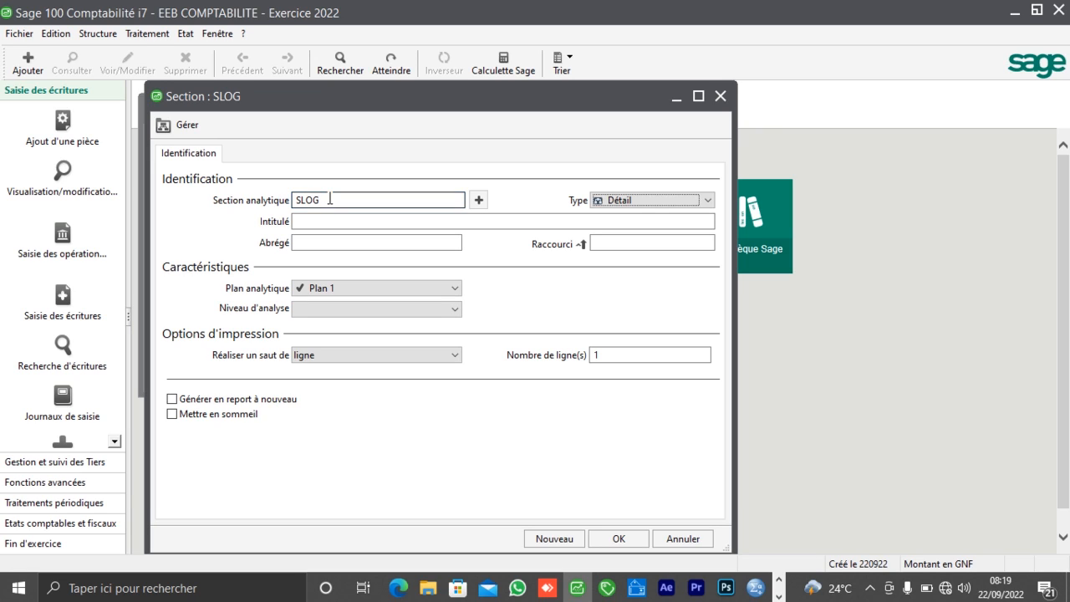
type("SERVICE")
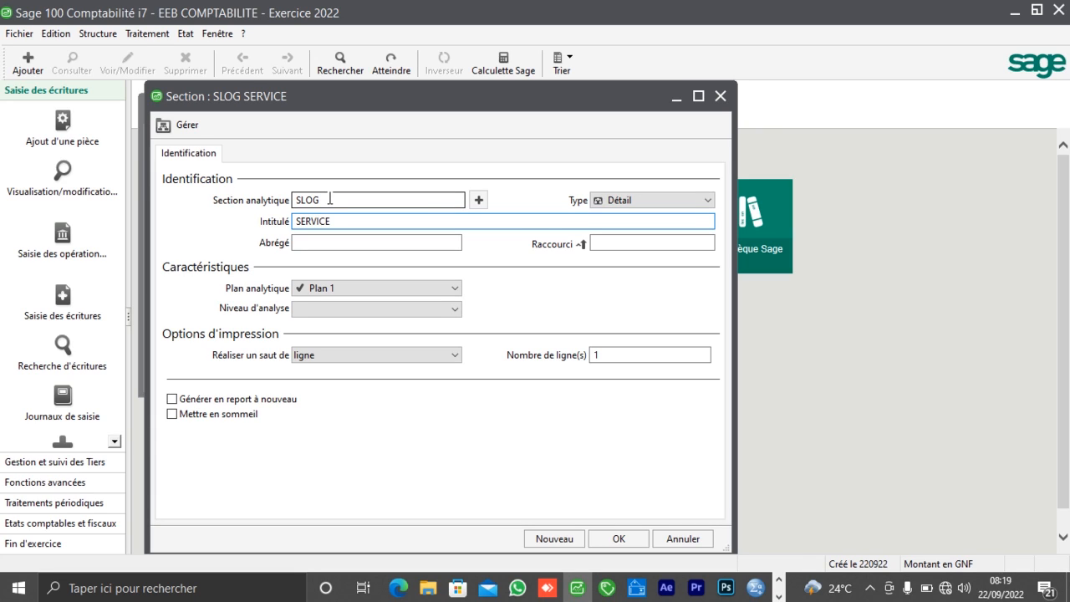
type(" LOGISTIQUE")
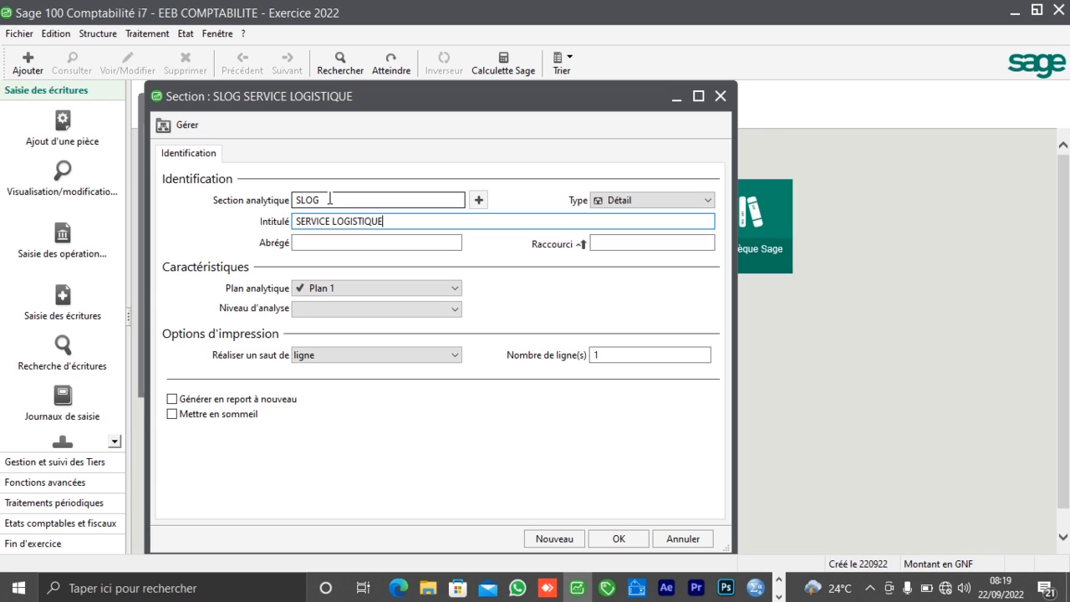
key("Tab")
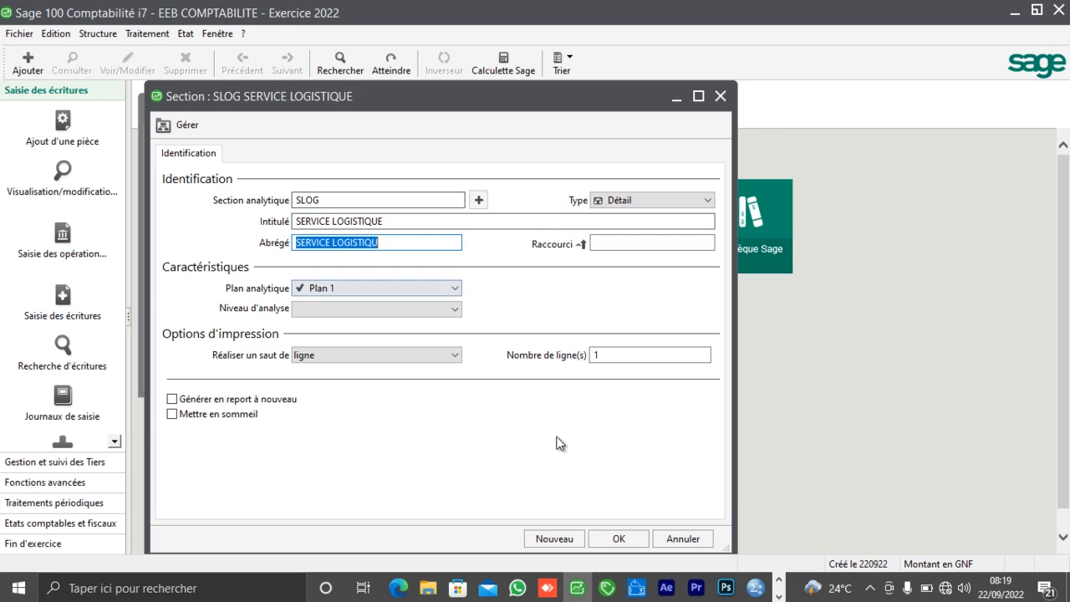
left_click(621, 538)
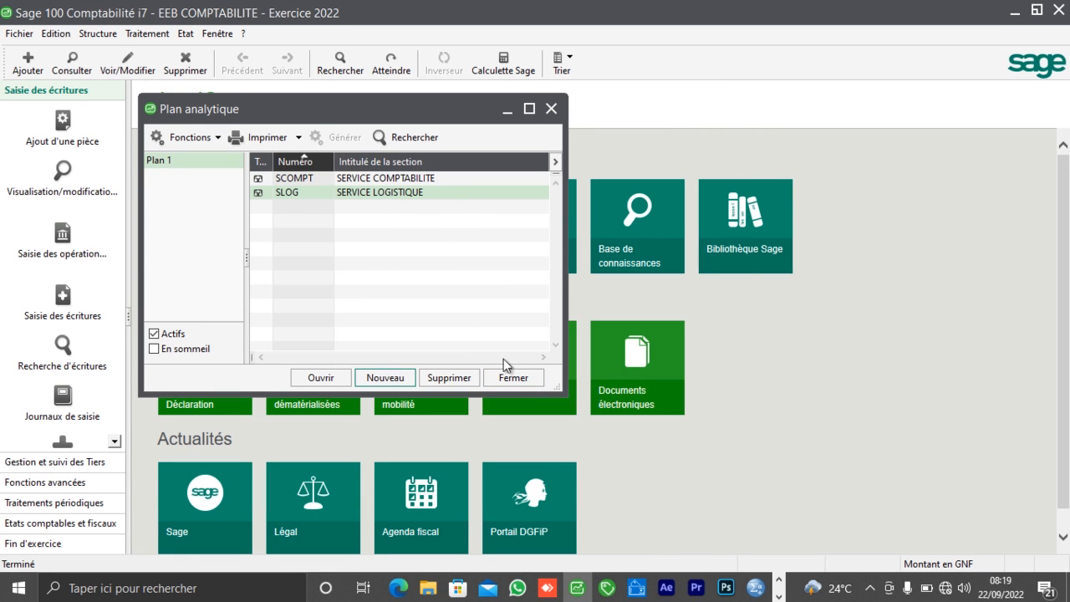
left_click(513, 378)
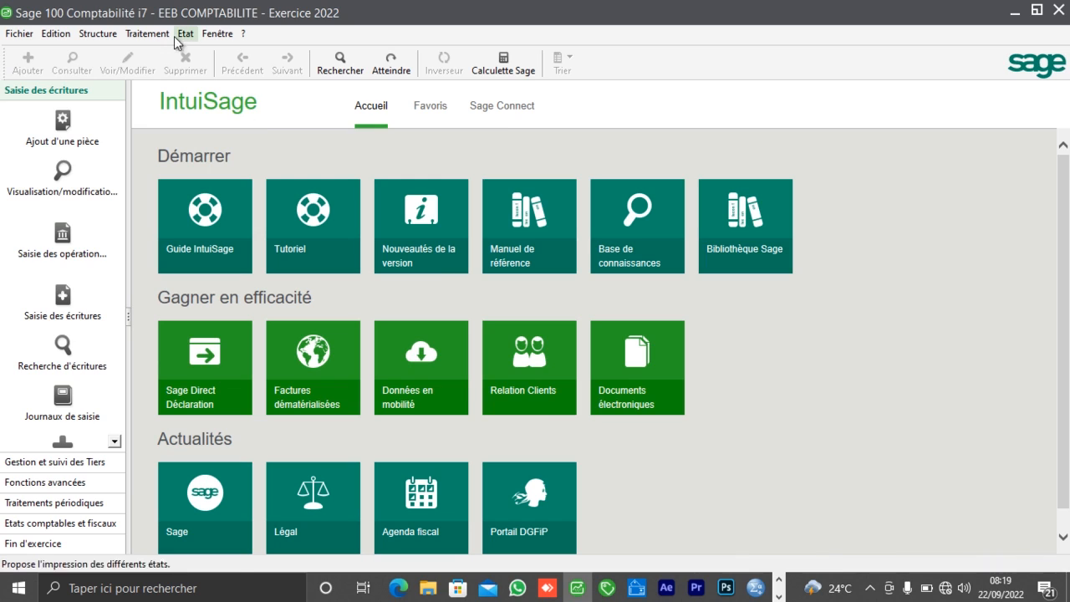
Create a Detail account in the reporting plan with number R0001 and title RECETTE
left_click(109, 36)
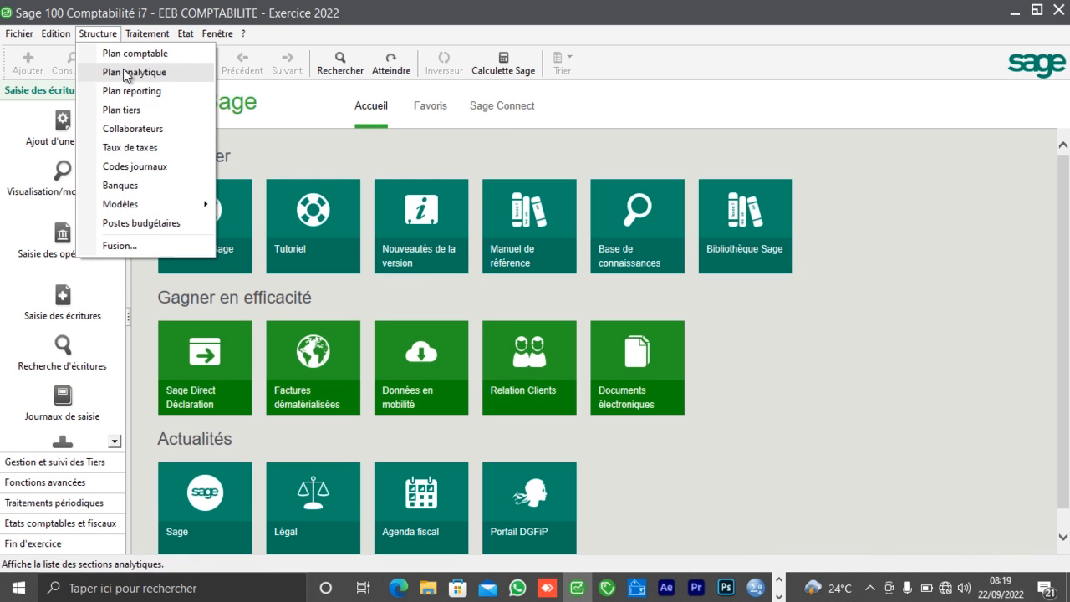
left_click(126, 92)
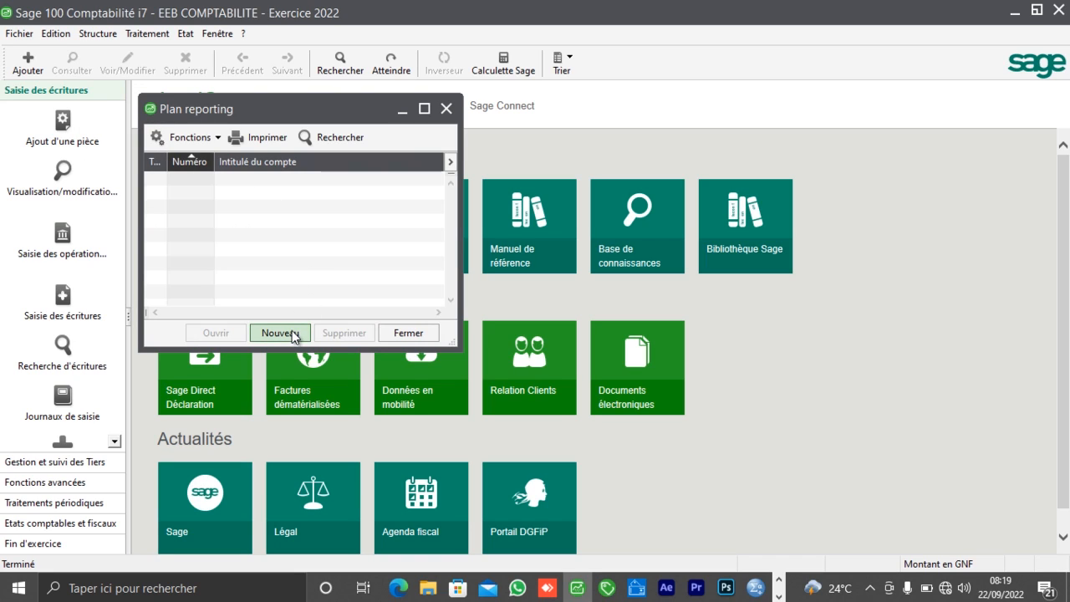
left_click(279, 333)
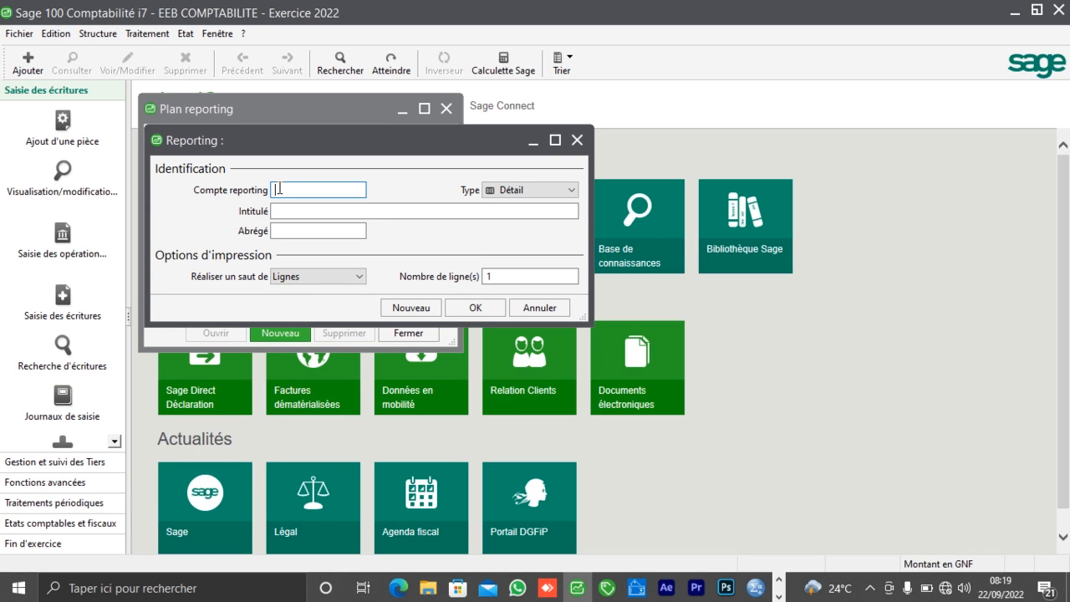
type("R")
type("0001")
key("Tab")
key("Tab")
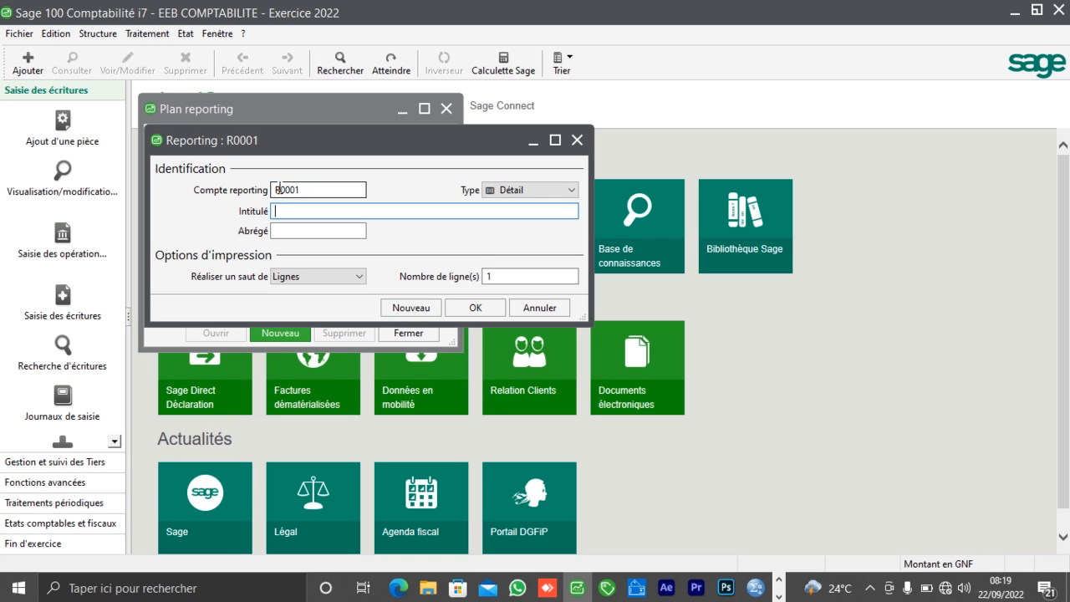
type("RECETTE")
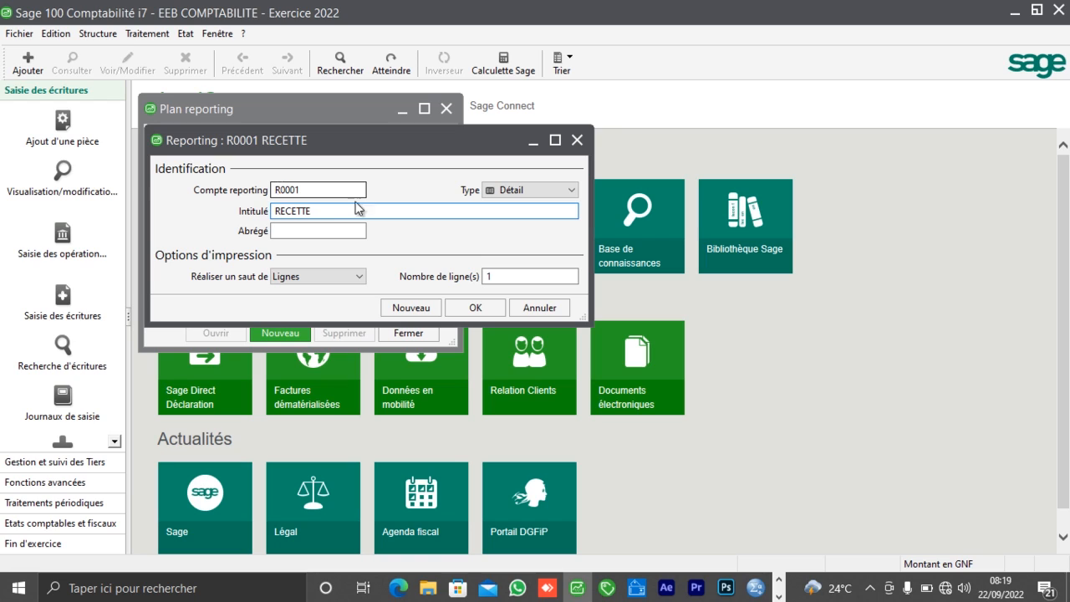
left_click(475, 308)
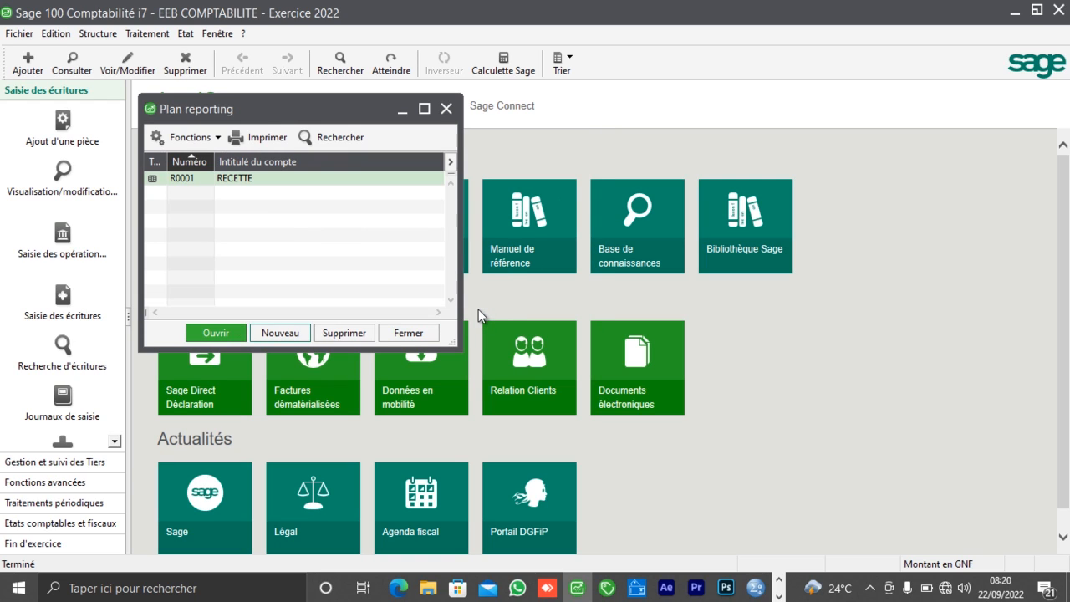
Create reporting account CH002 titled CHARGE, save it, and close the reporting plan
left_click(279, 333)
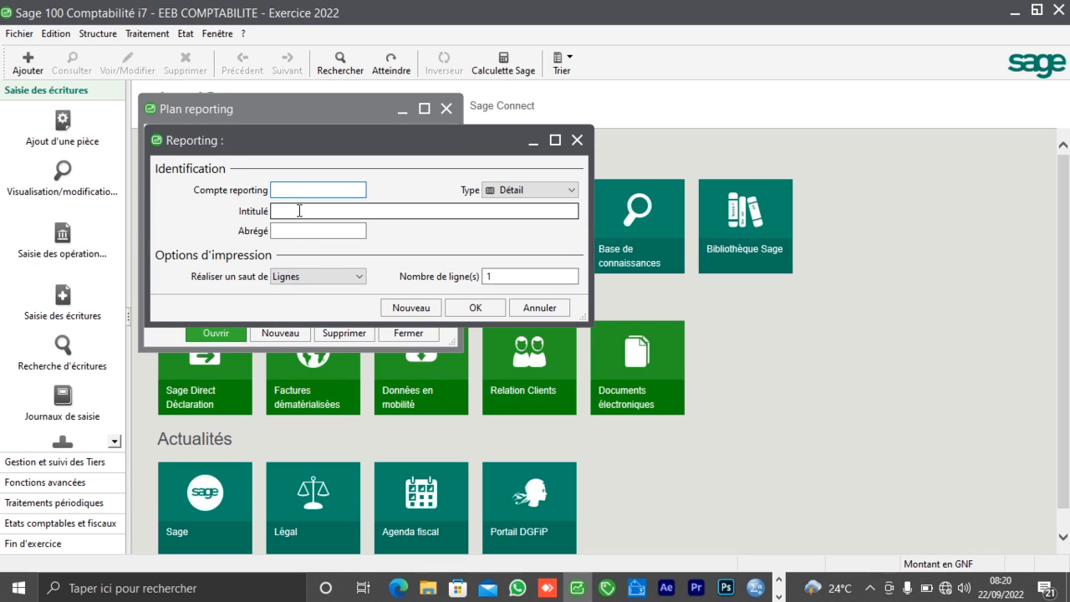
type("CH002")
key("Tab")
left_click(299, 211)
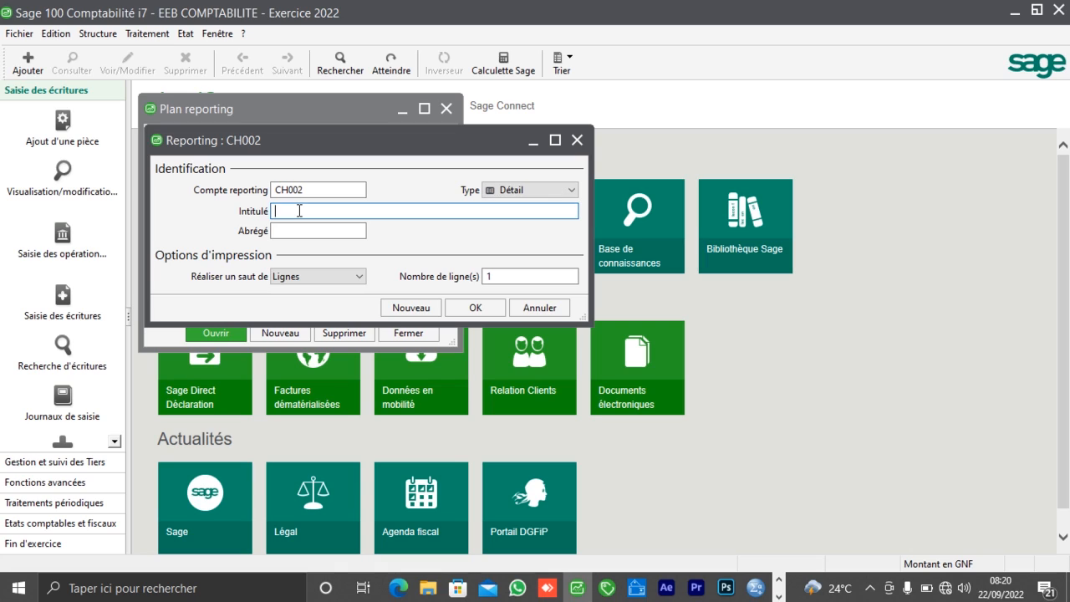
type("CHARGE")
left_click(466, 309)
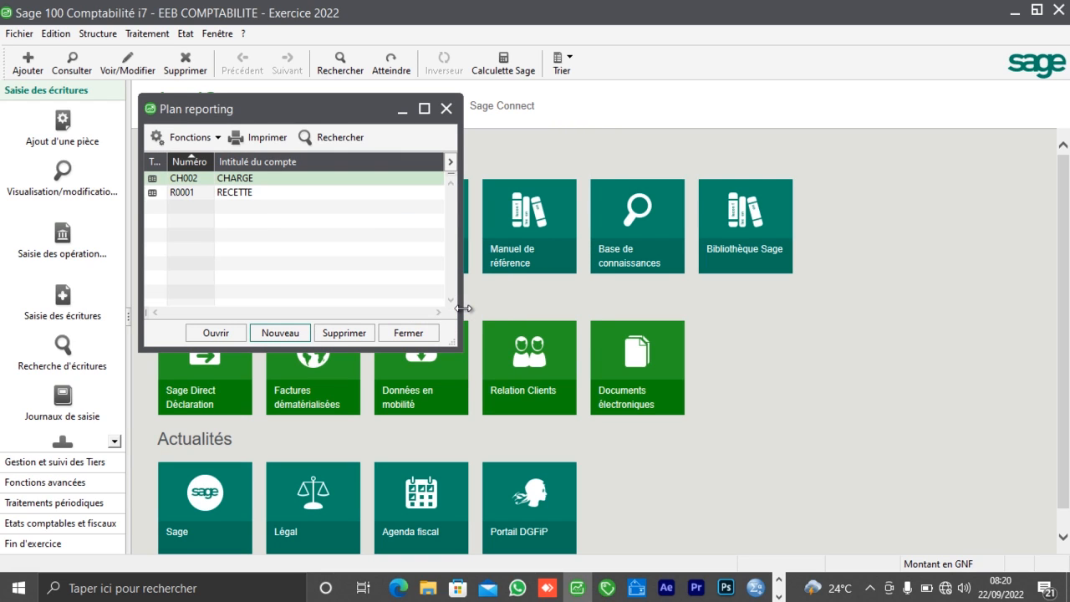
left_click(225, 193)
left_click(407, 334)
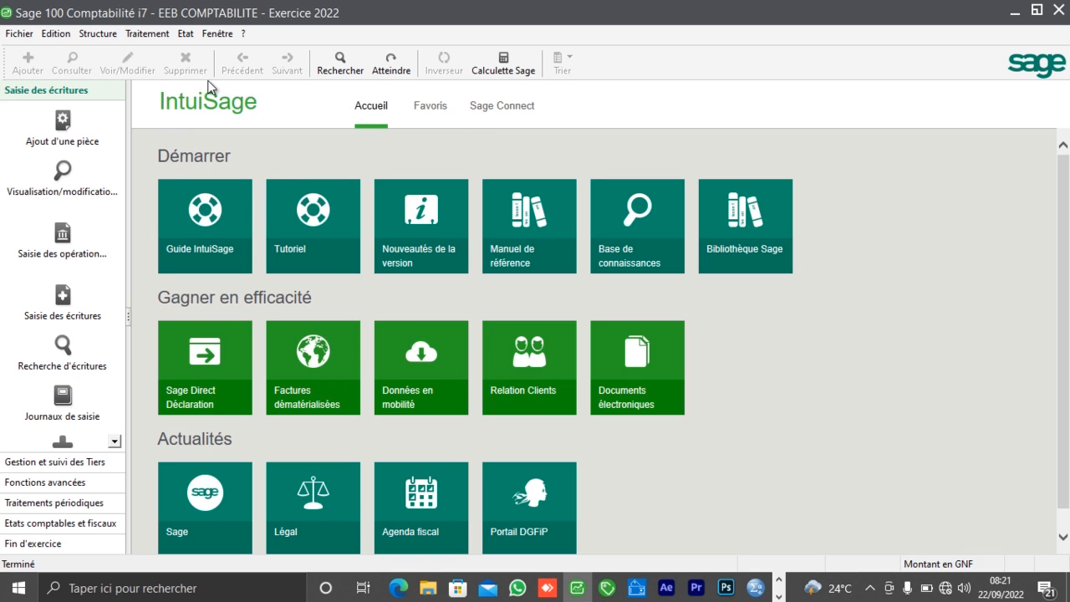
Create a Client account in the third-party plan, entering the client's name as title and choosing collective account 411 CLIENT
left_click(97, 34)
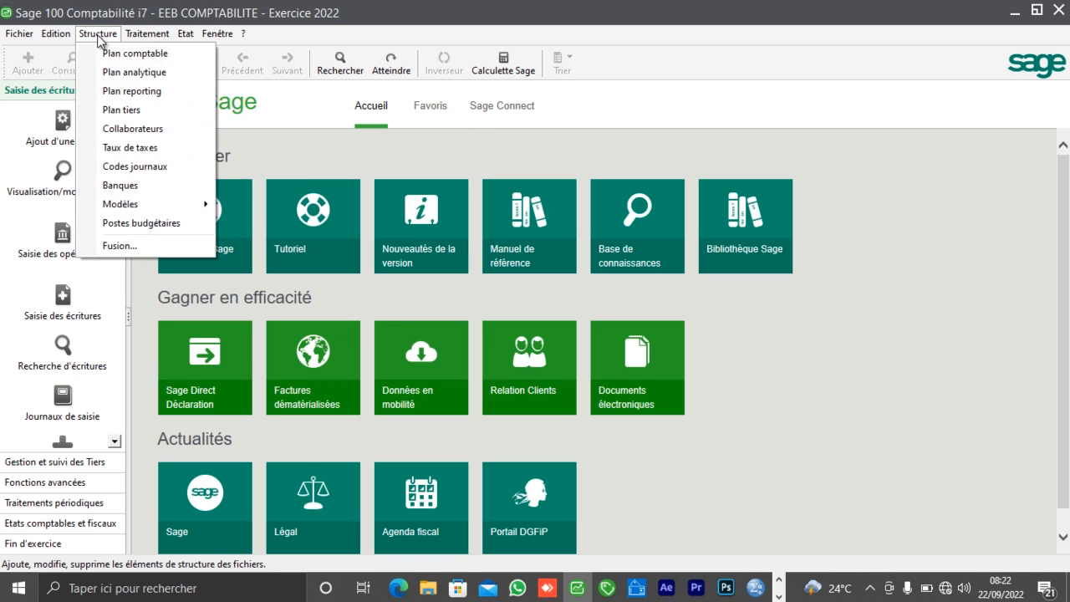
left_click(122, 110)
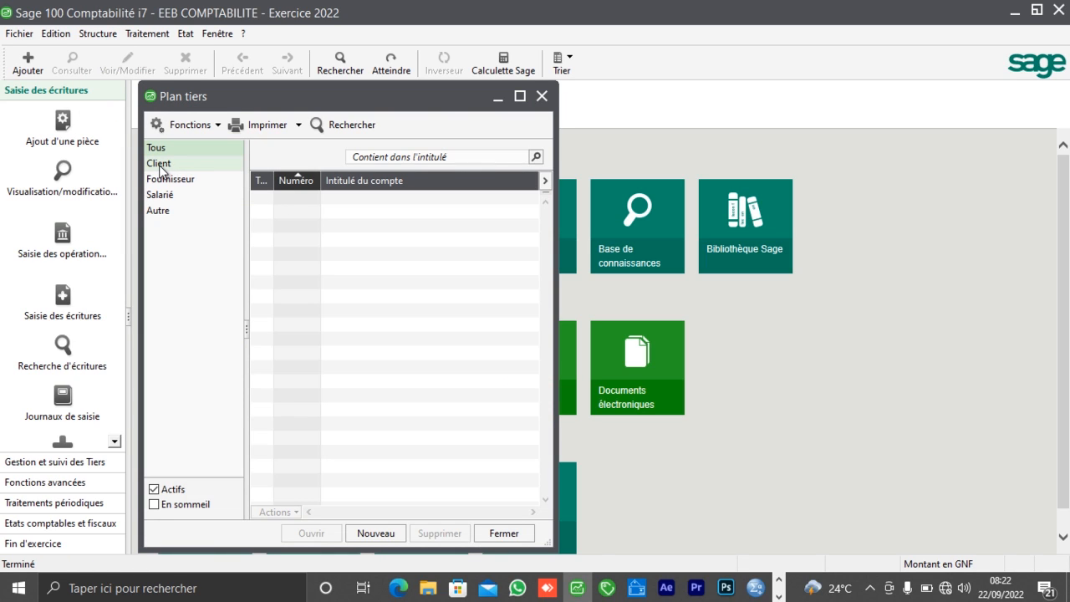
left_click(163, 170)
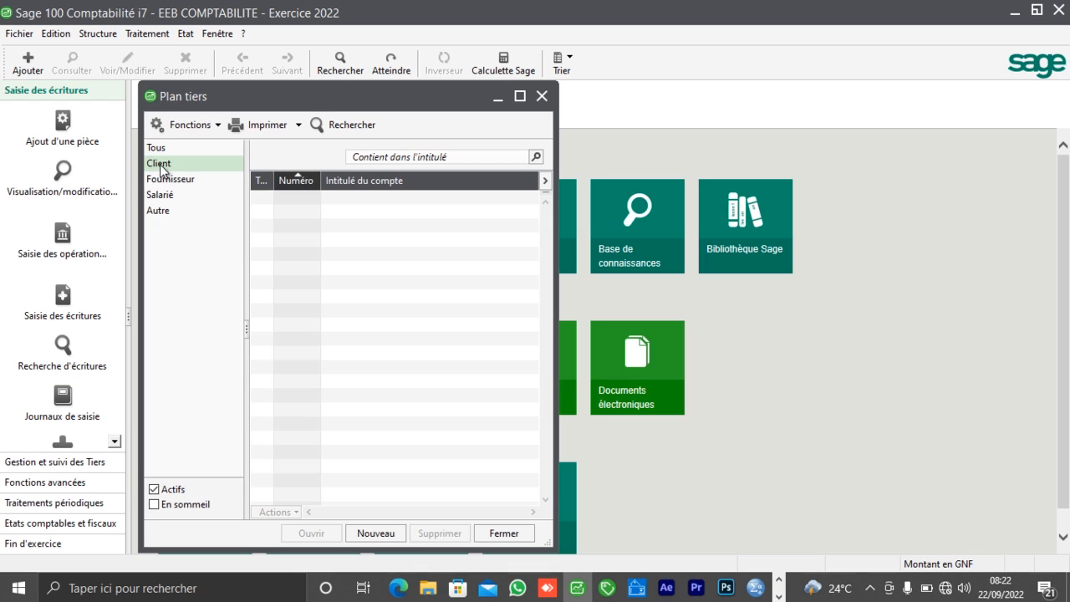
left_click(383, 533)
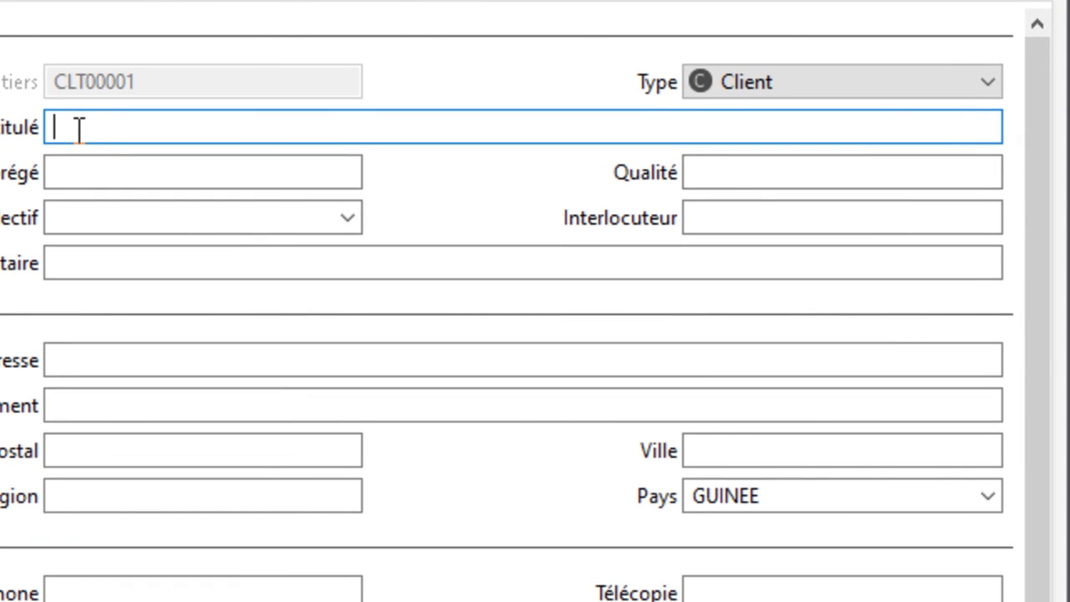
type("MAMADY")
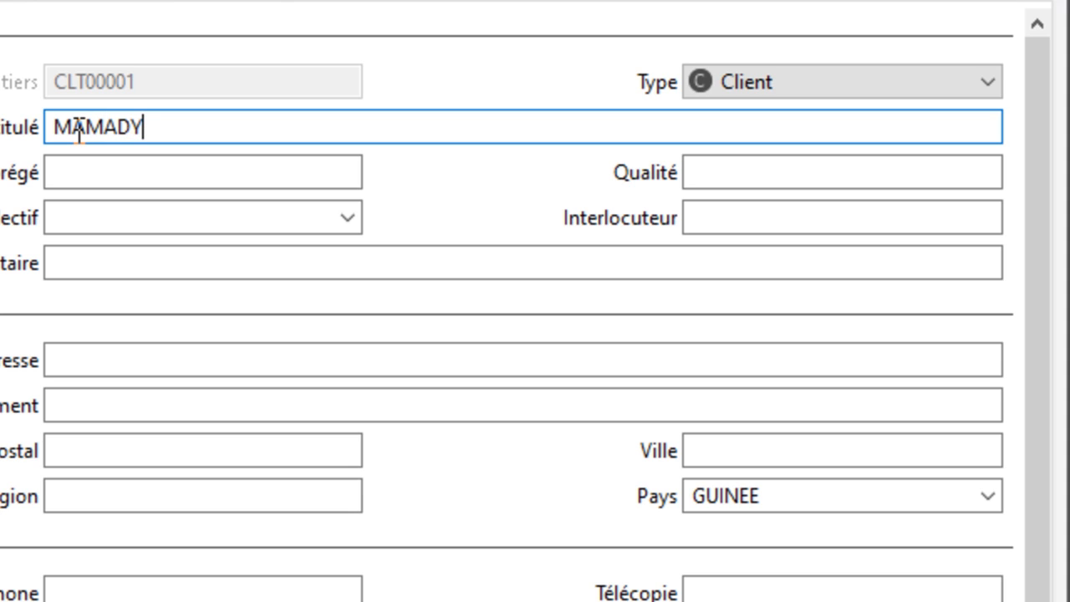
key("Tab")
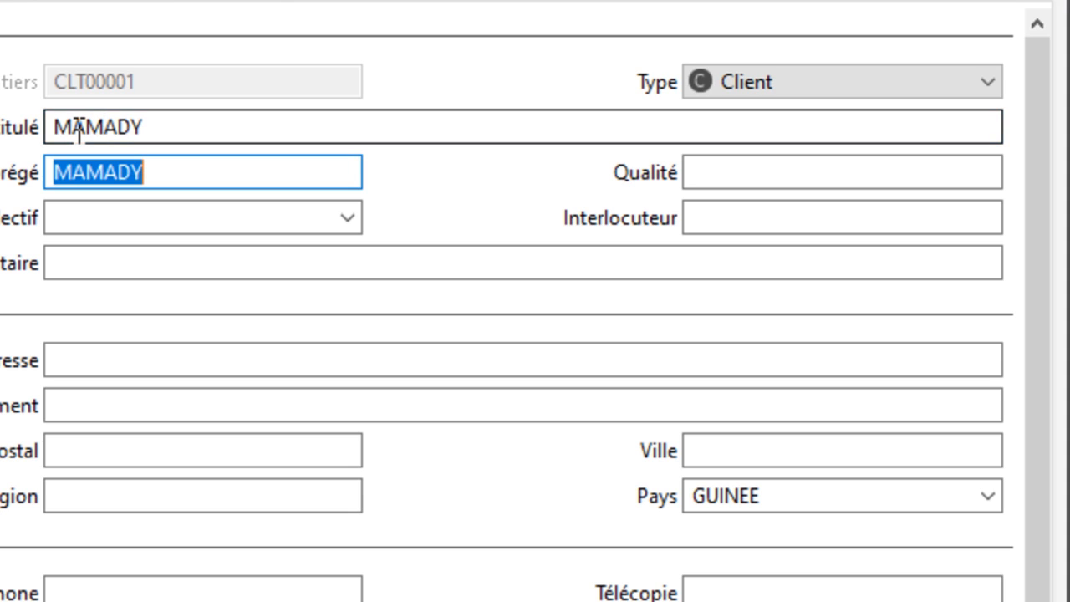
key("Tab")
key("Tab")
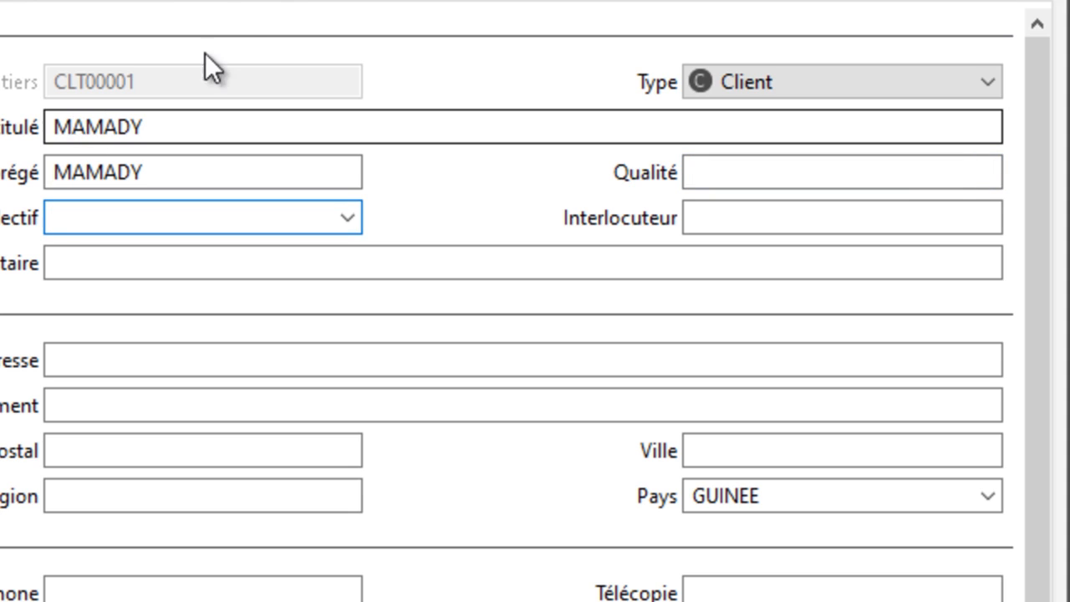
left_click(347, 219)
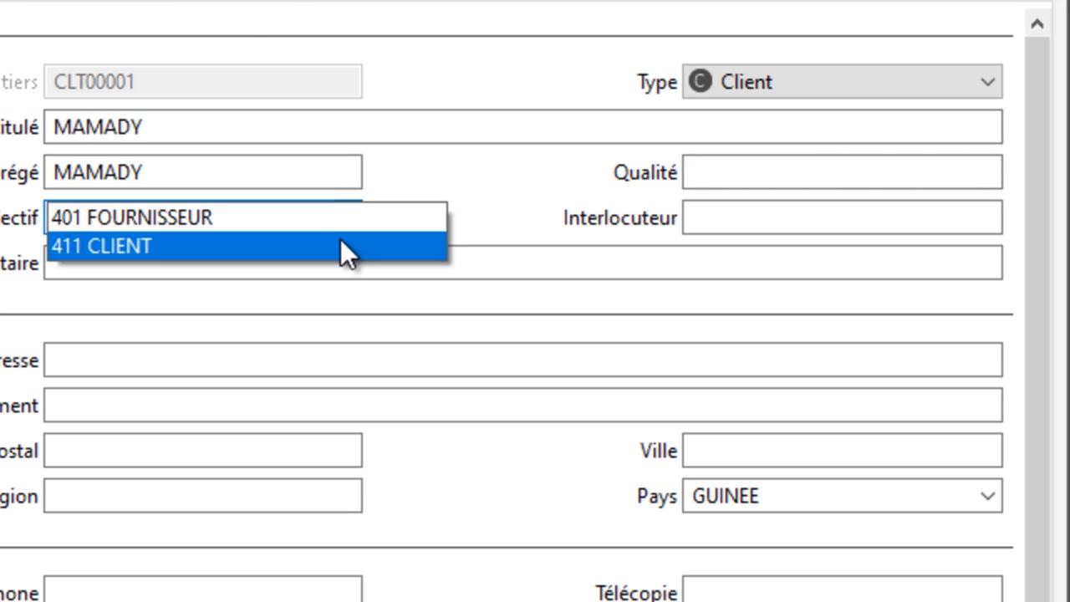
left_click(340, 242)
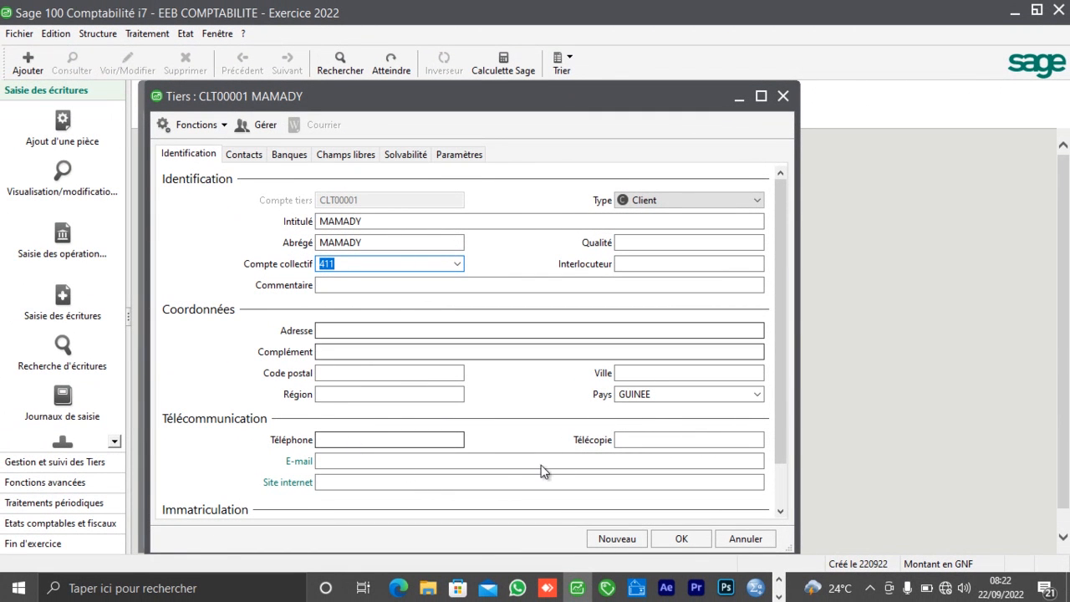
left_click(681, 540)
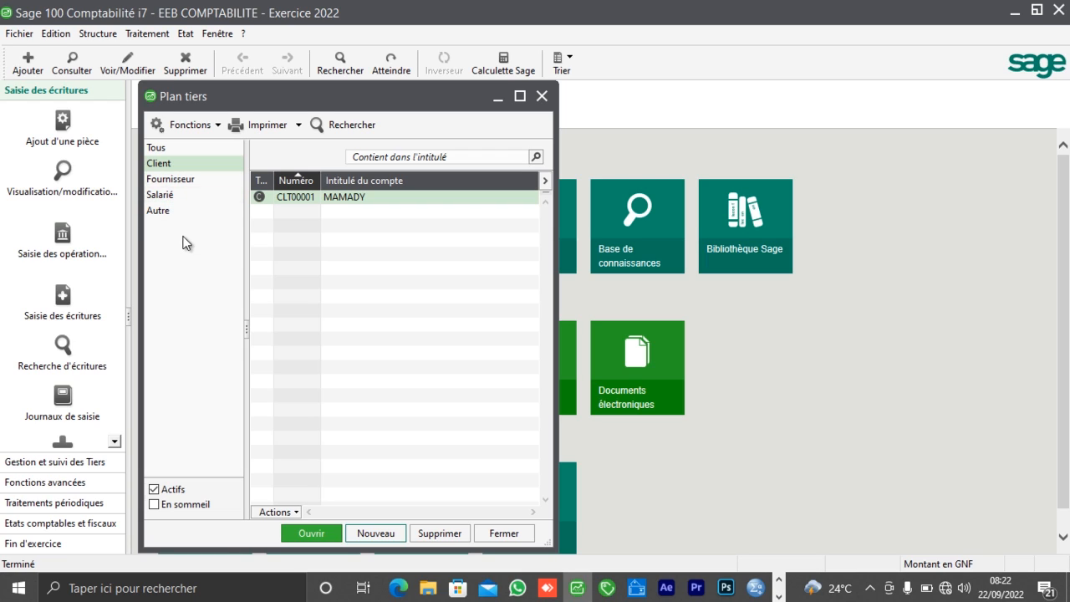
Create a Fournisseur third-party account with the supplier's name as title and collective account 401 FOURNISSEUR, then list all third parties
left_click(175, 179)
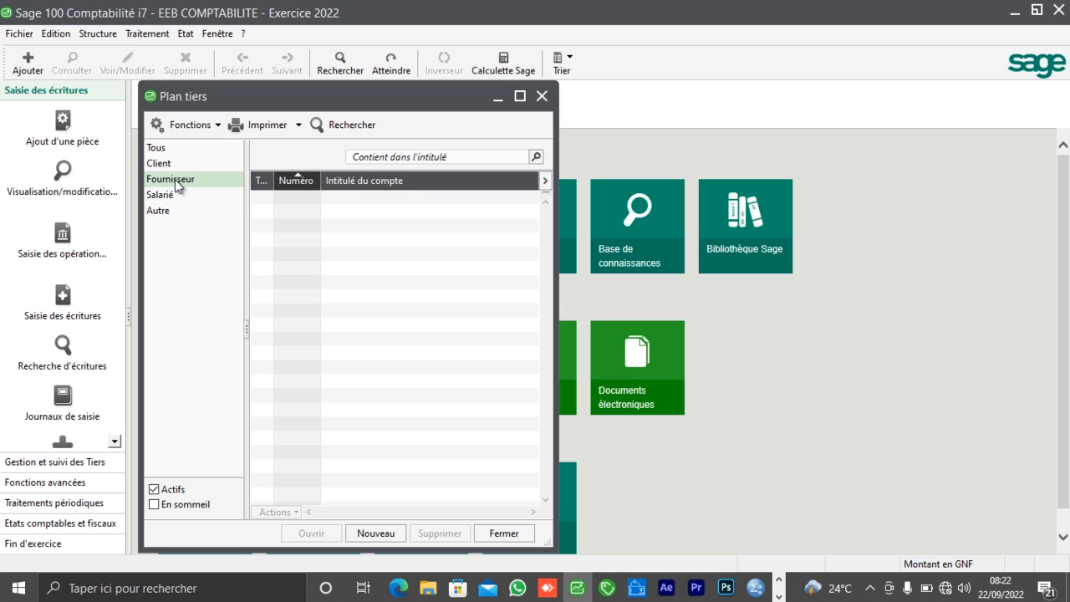
left_click(373, 532)
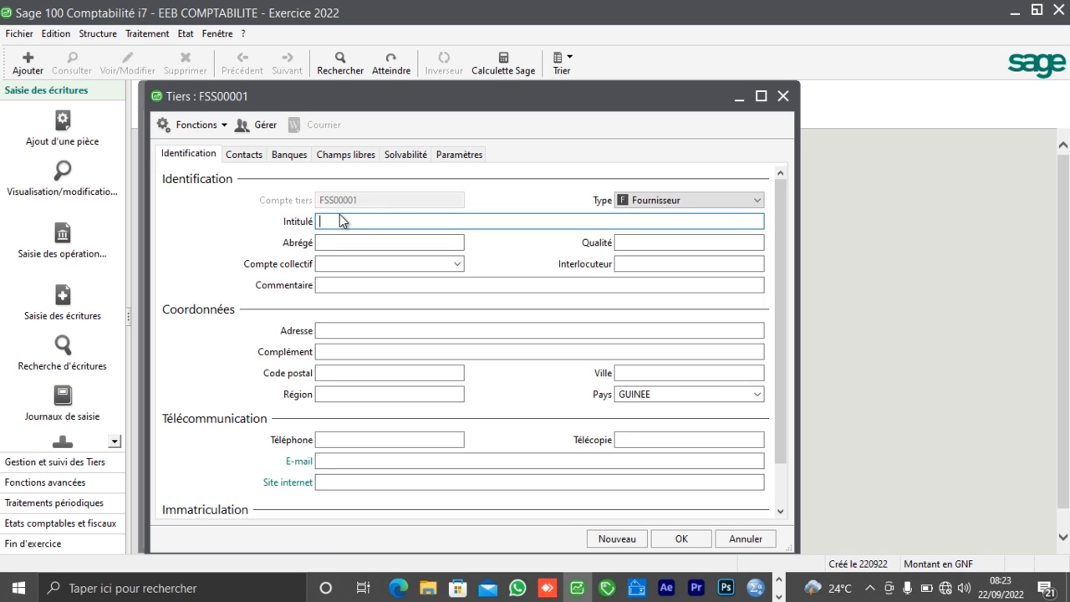
type("ROMARIC")
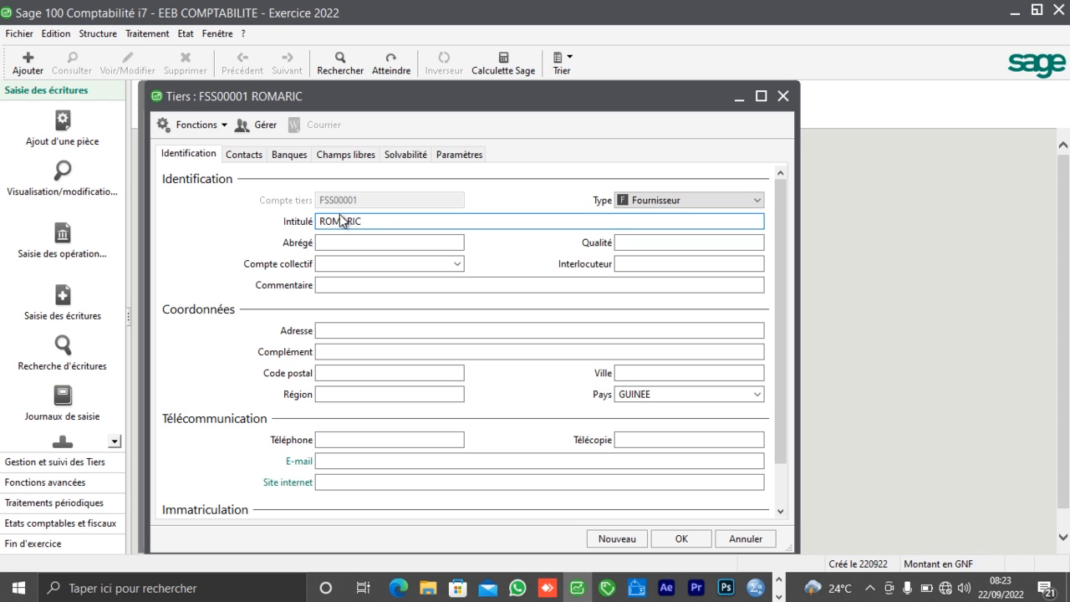
key("Tab")
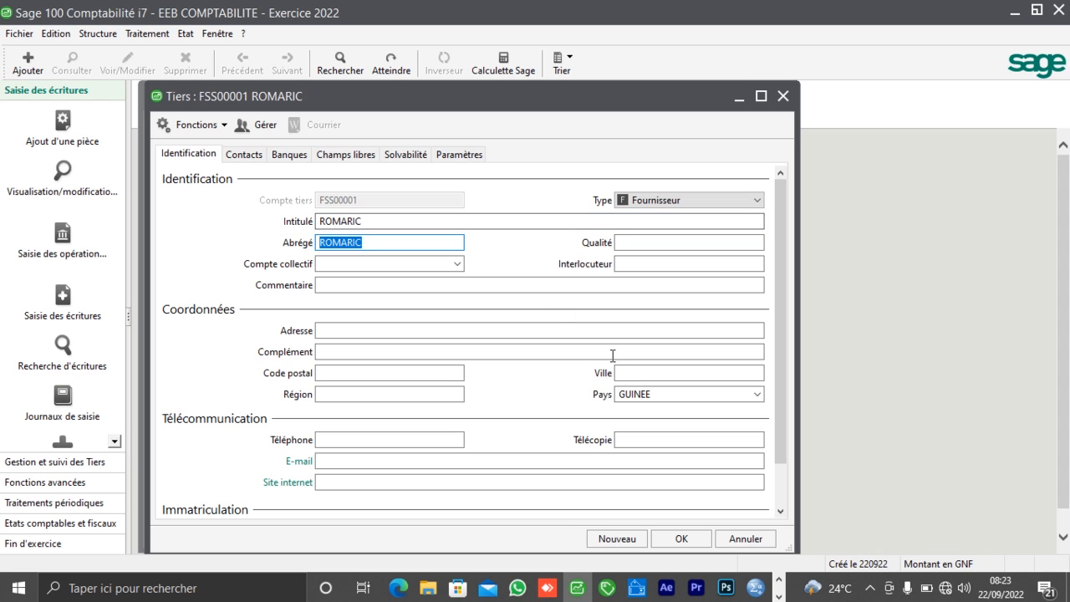
left_click(458, 264)
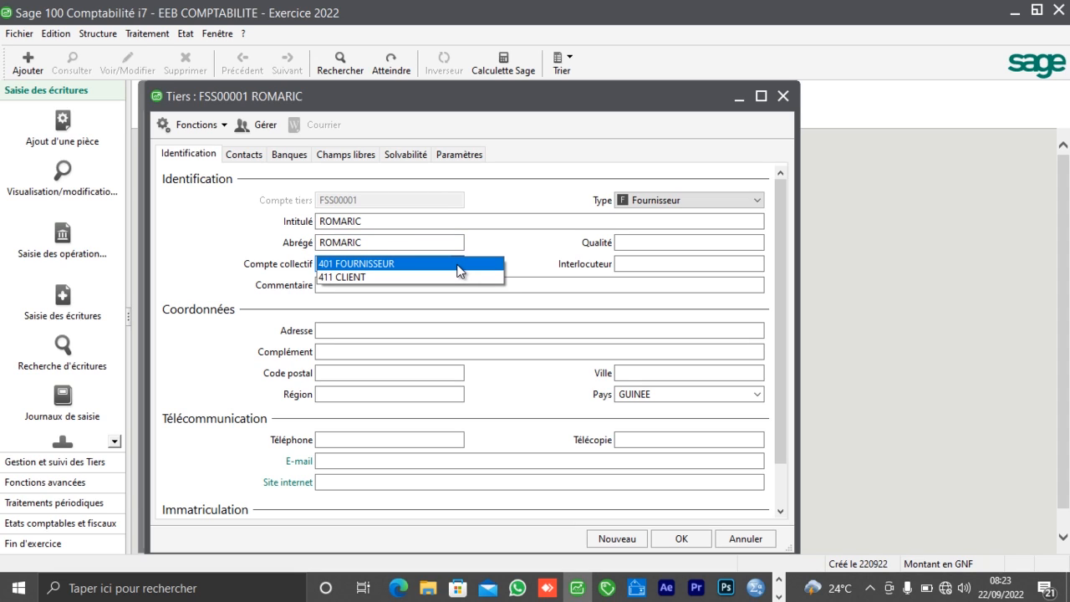
left_click(457, 266)
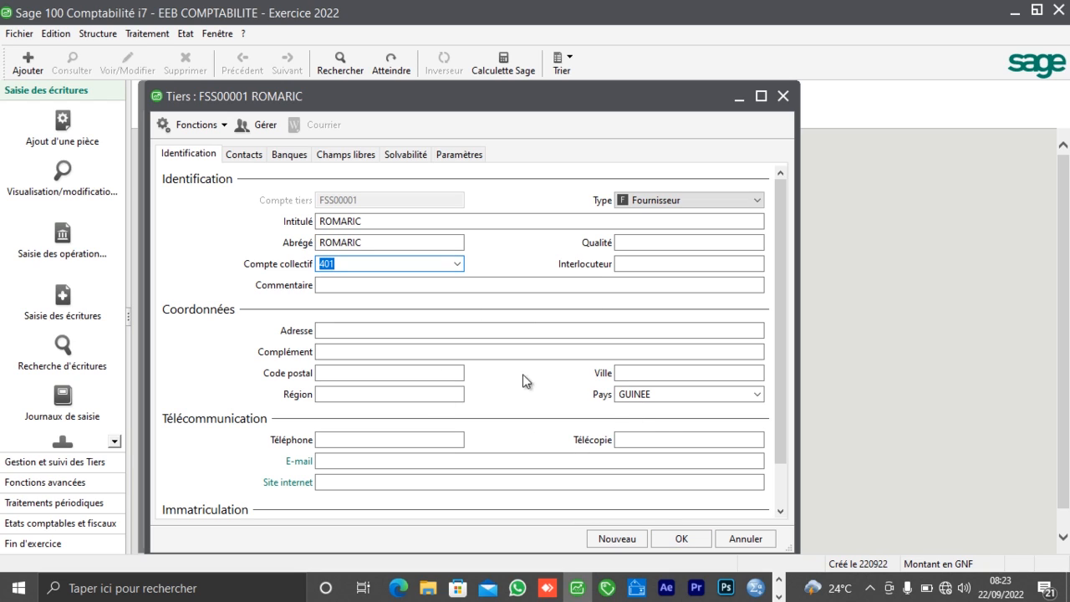
left_click(681, 540)
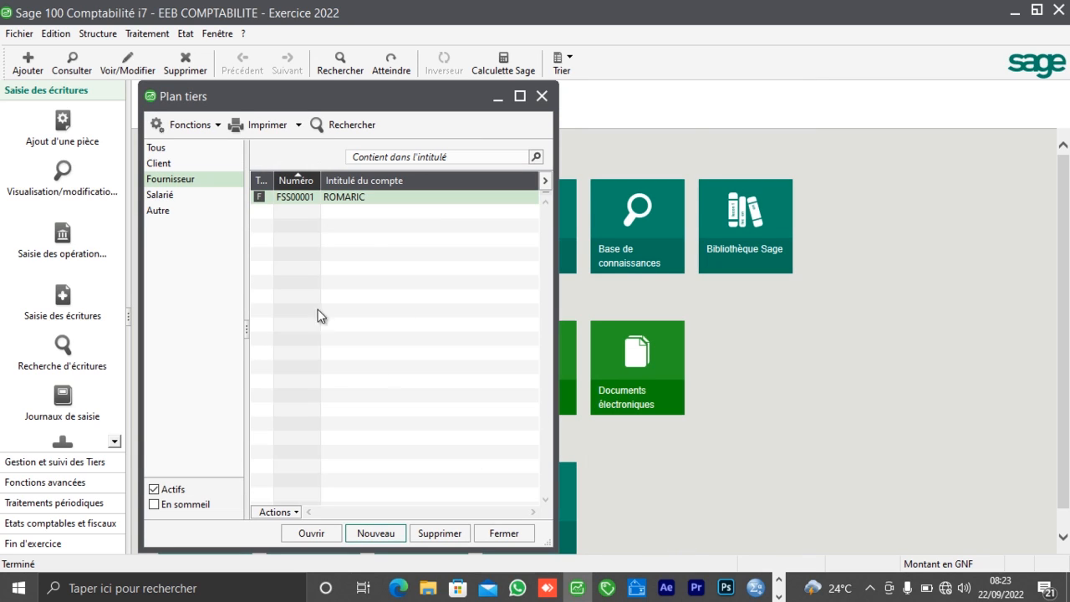
left_click(167, 148)
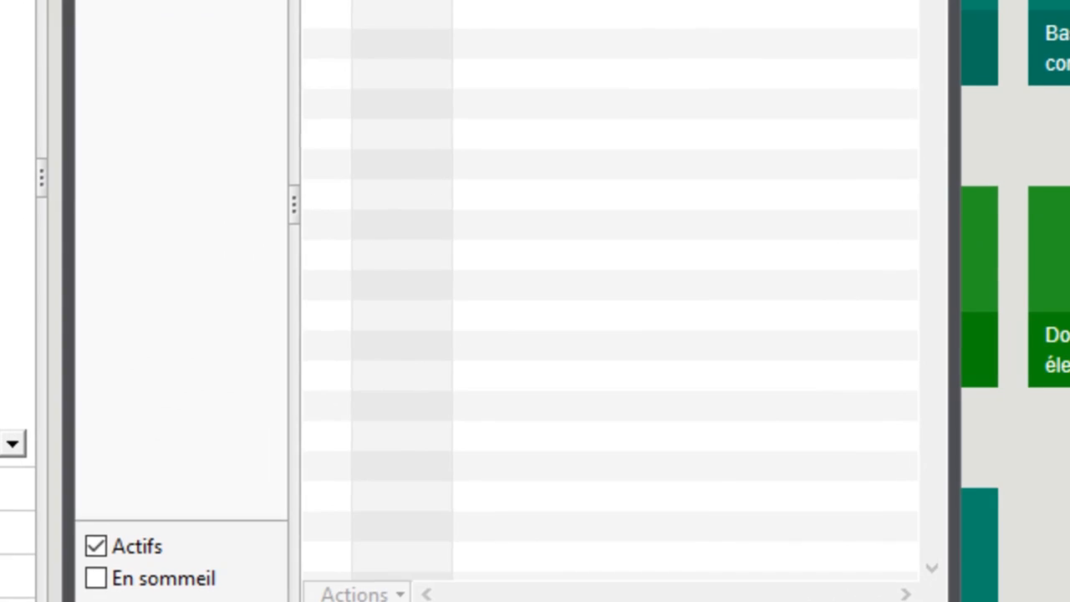
Close the third-party plan, view the blank form for a new collaborator, and close the collaborators list without creating one
left_click(891, 601)
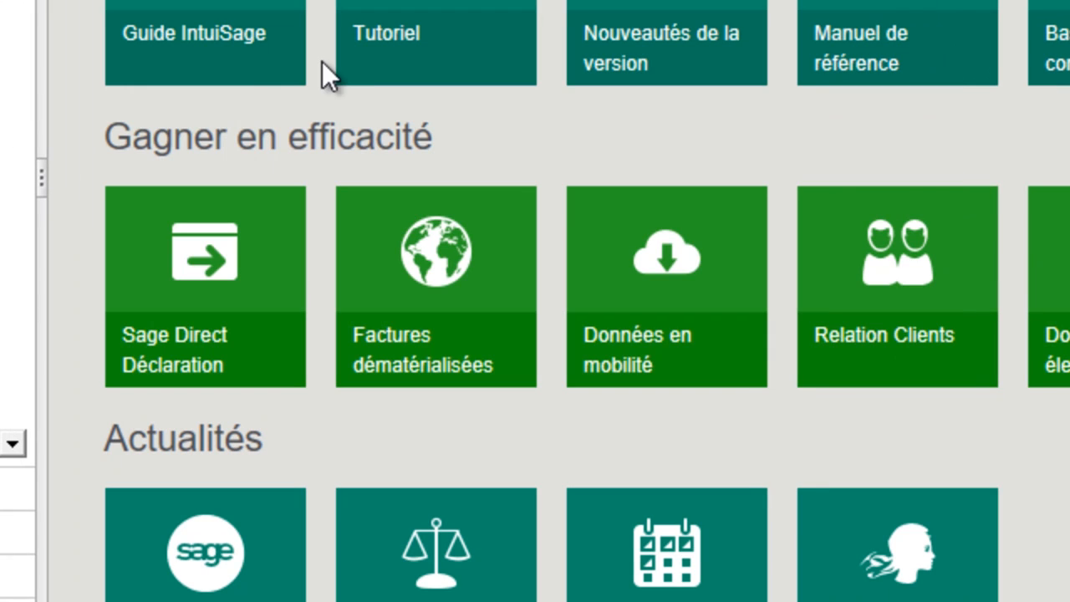
left_click(1, 2)
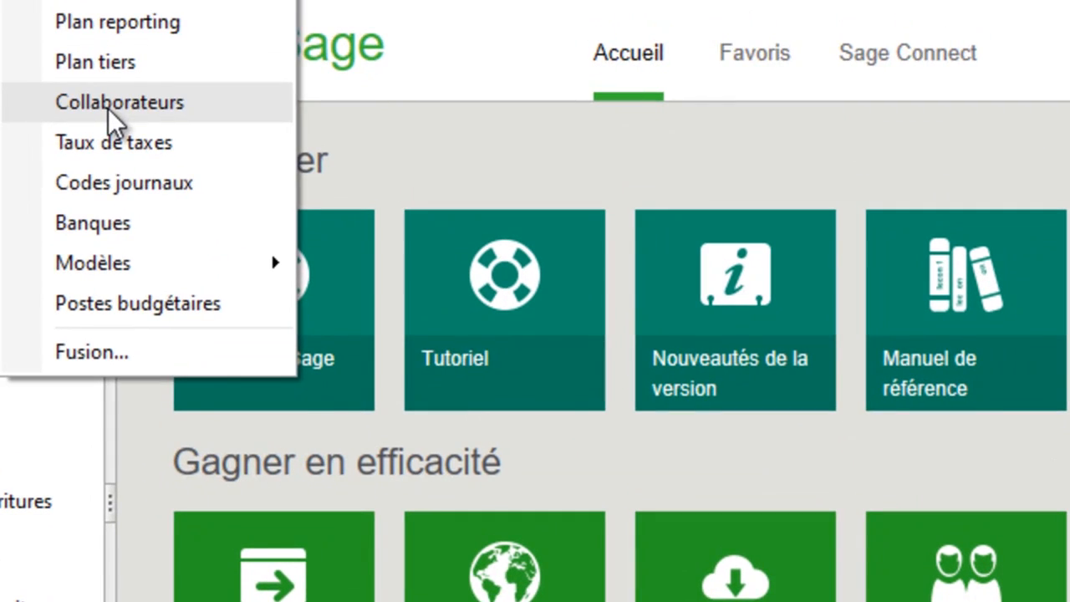
left_click(107, 105)
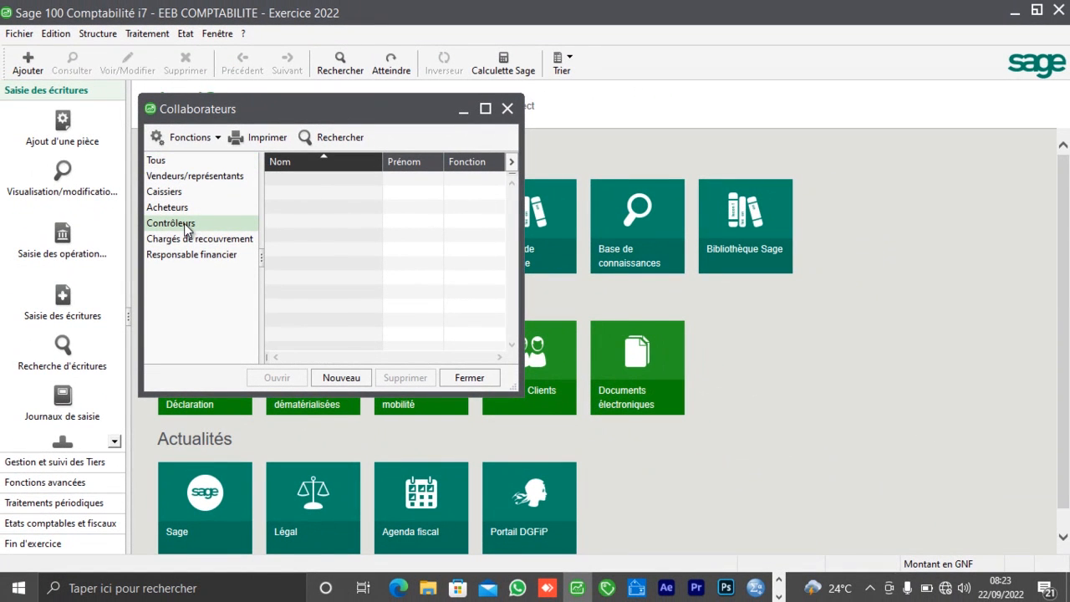
left_click(341, 378)
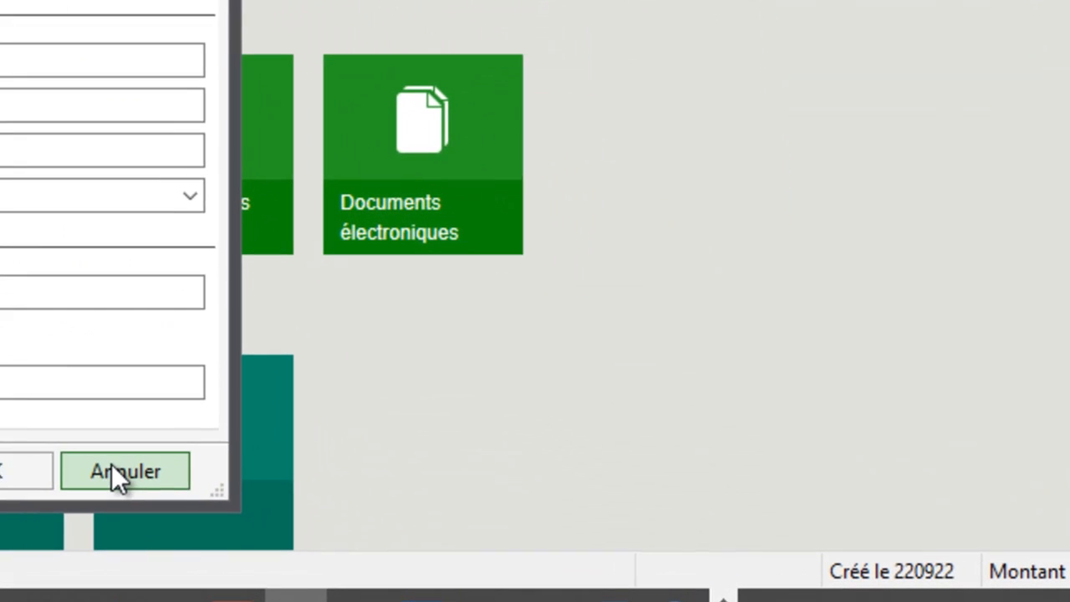
left_click(113, 471)
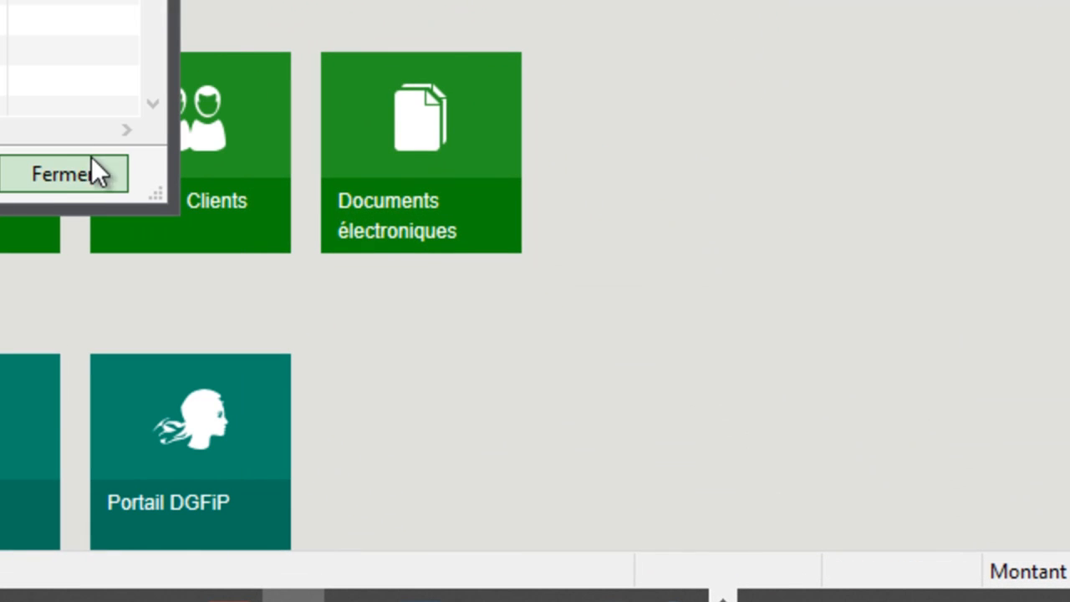
left_click(68, 182)
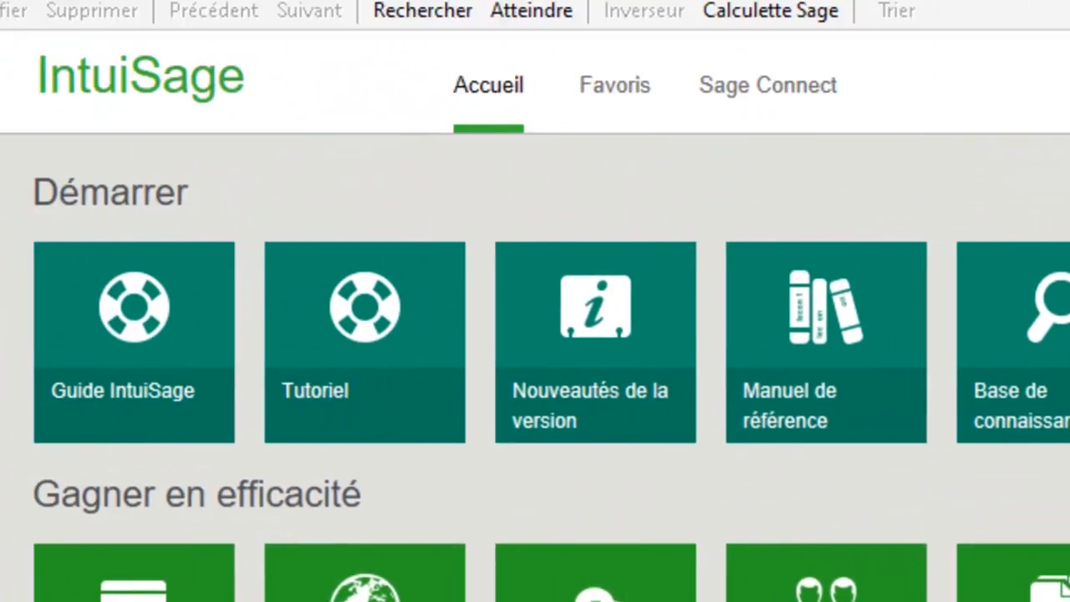
Create general account 443 titled TVA FACTUREE in the chart of accounts, validating it to continue with another account
left_click(108, 74)
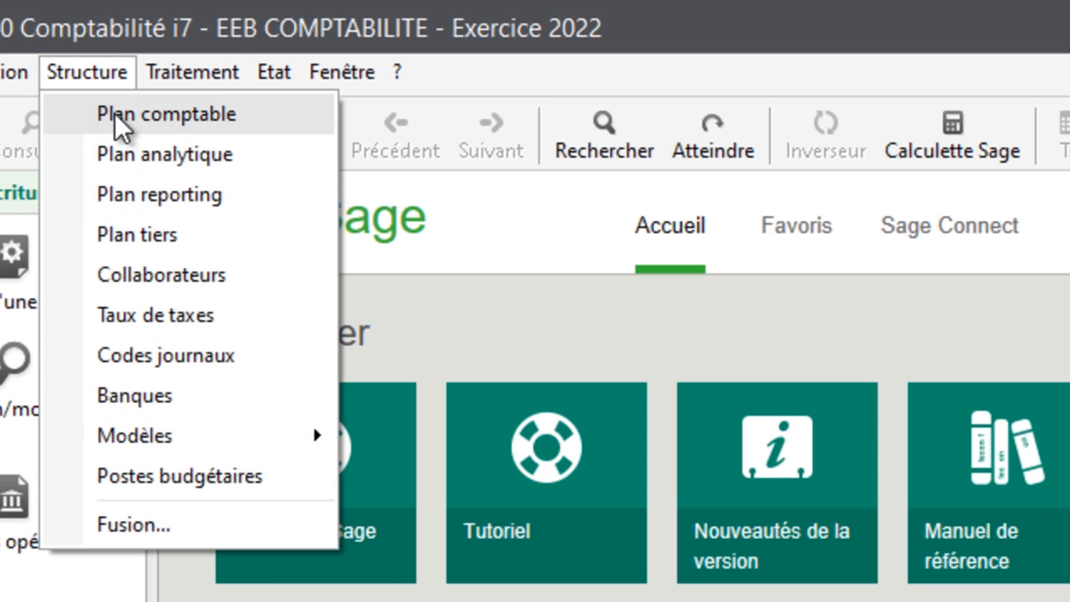
left_click(120, 114)
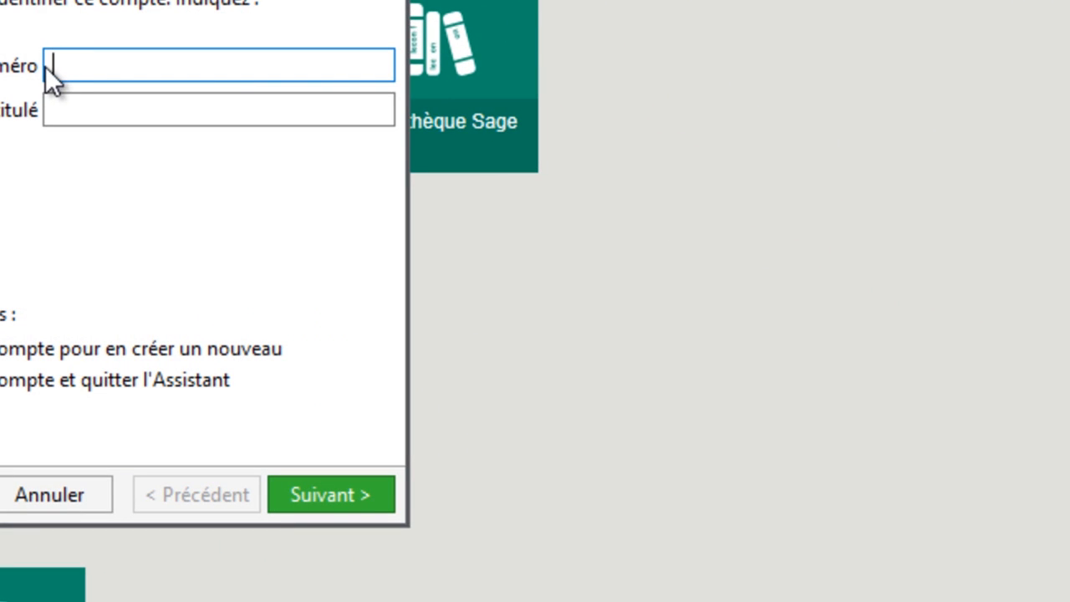
type("443")
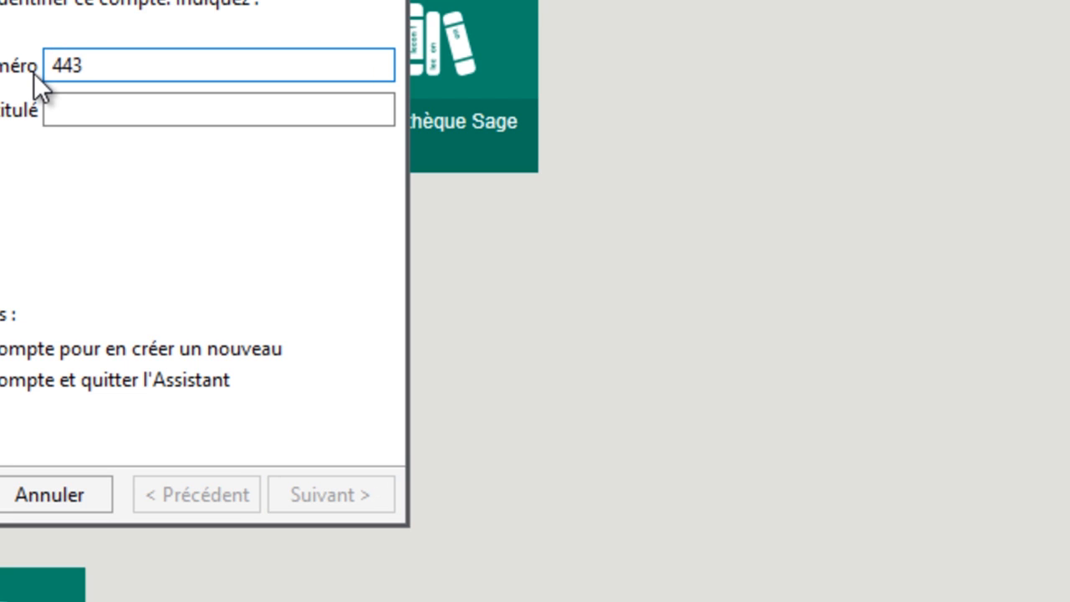
key("Tab")
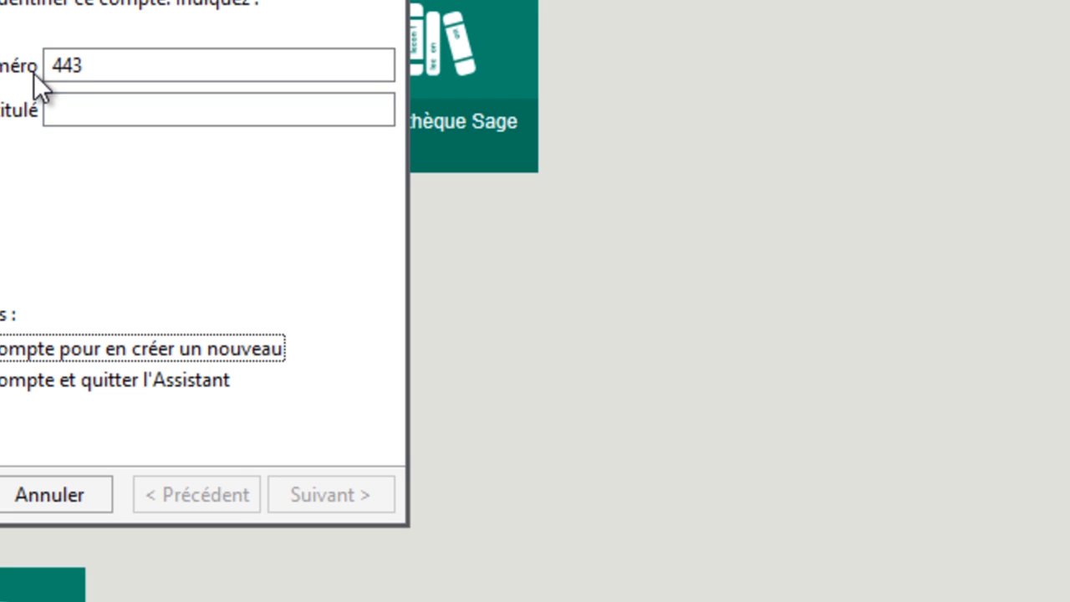
left_click(180, 114)
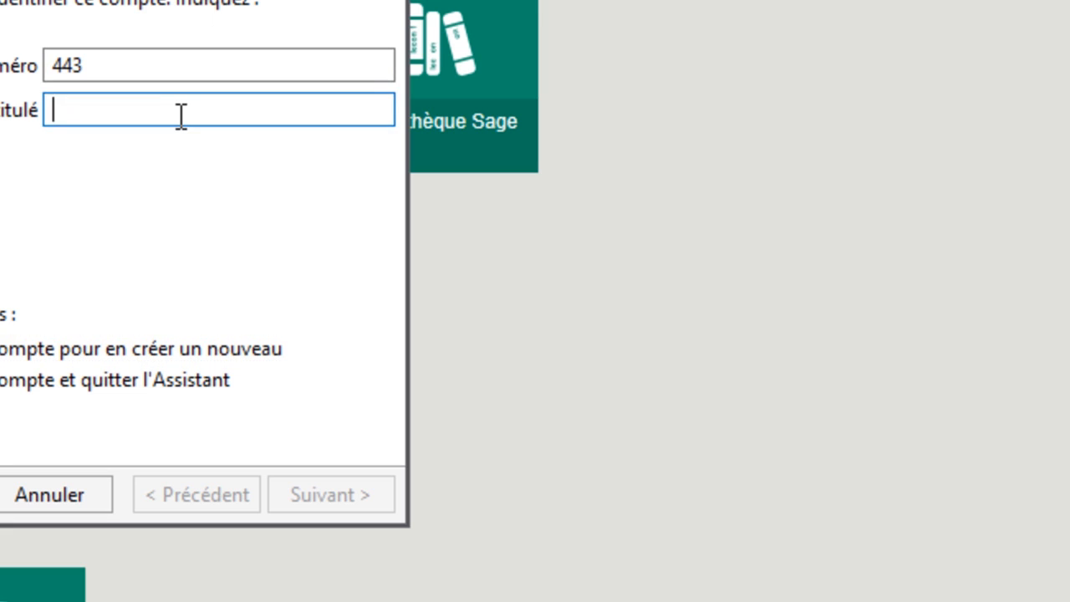
type("TVA")
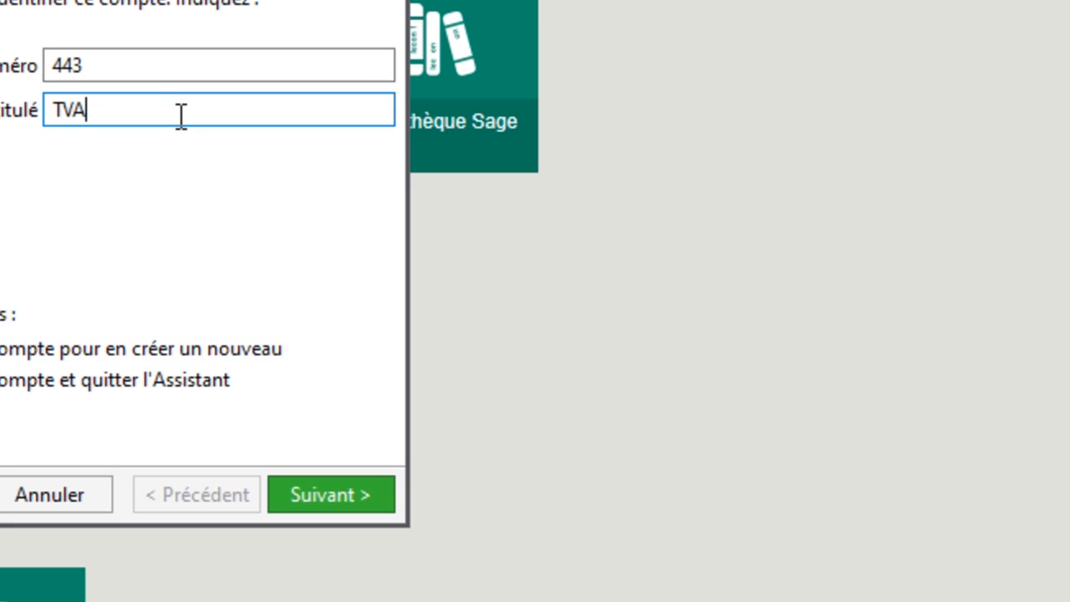
type(" FACTU")
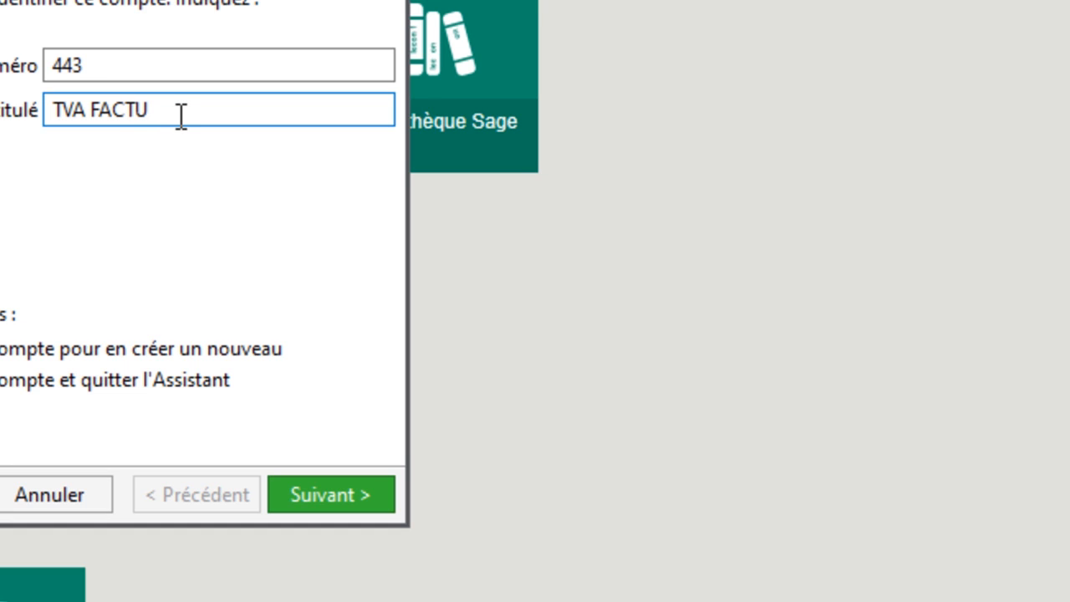
type("REE")
left_click(340, 495)
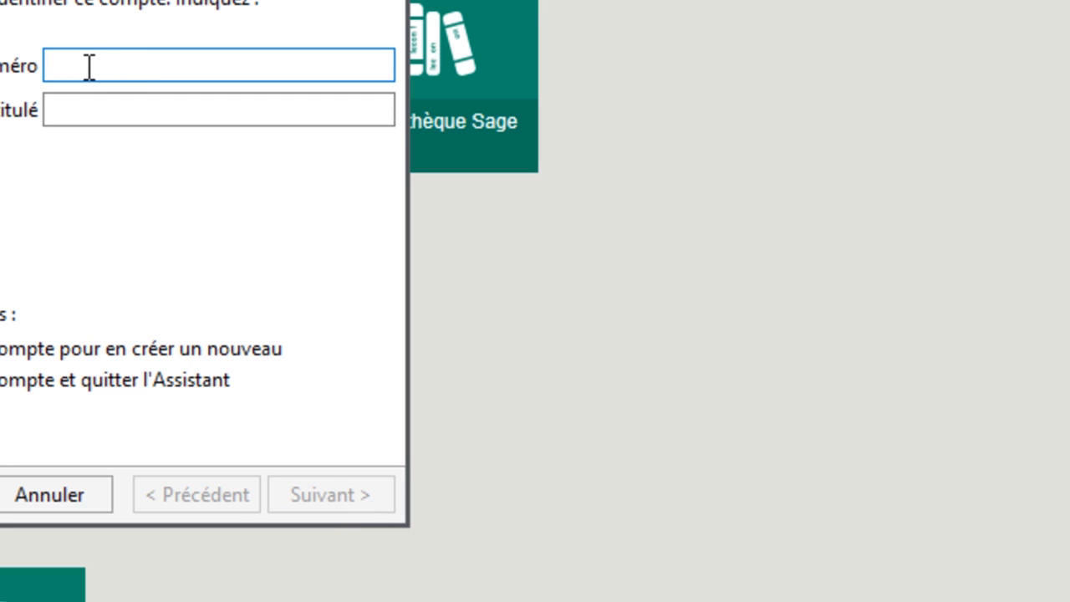
Create general account 445 titled TVA RECUPERABLE and leave the account creation assistant
type("445")
key("Tab")
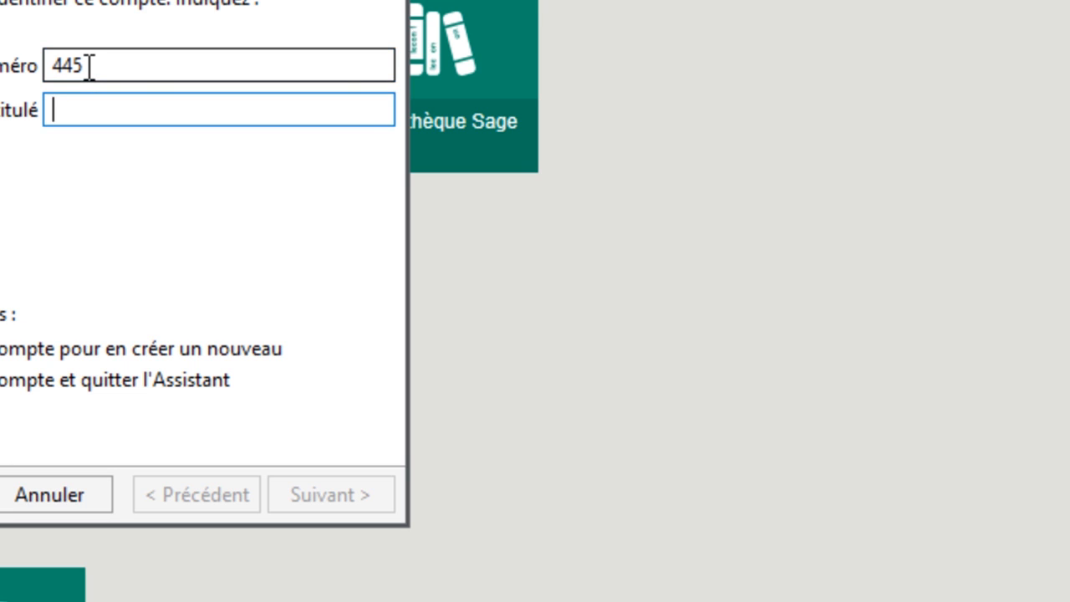
type("TV")
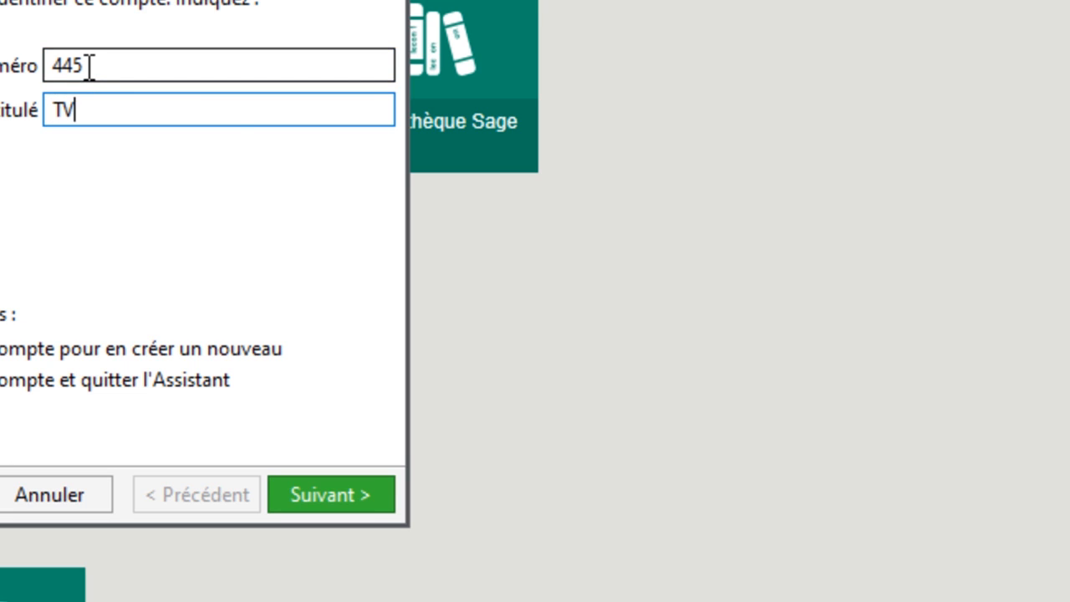
type("A RE")
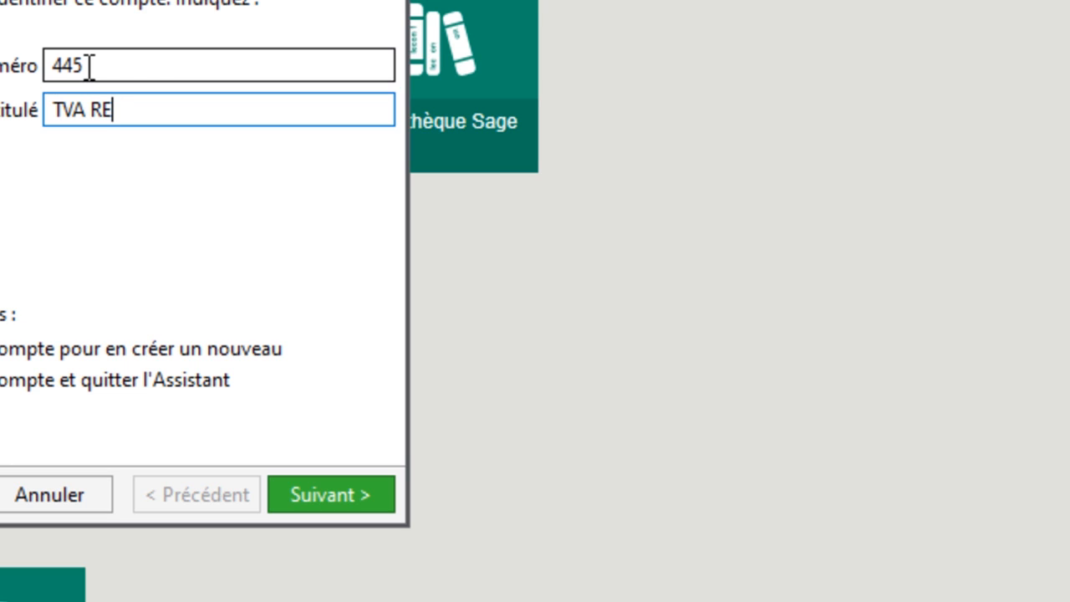
type("CUPER")
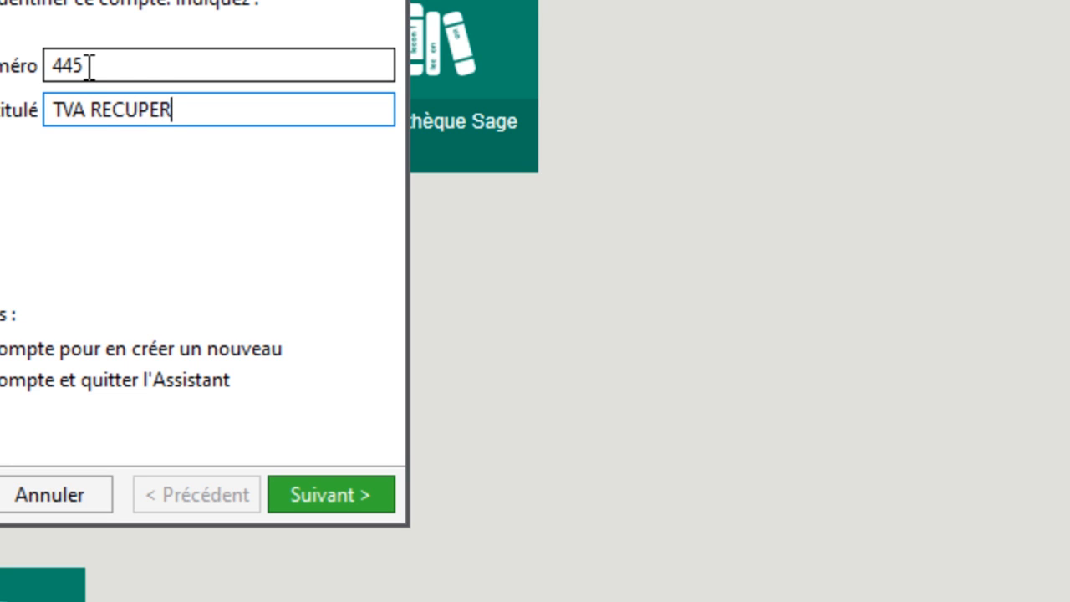
type("ABL")
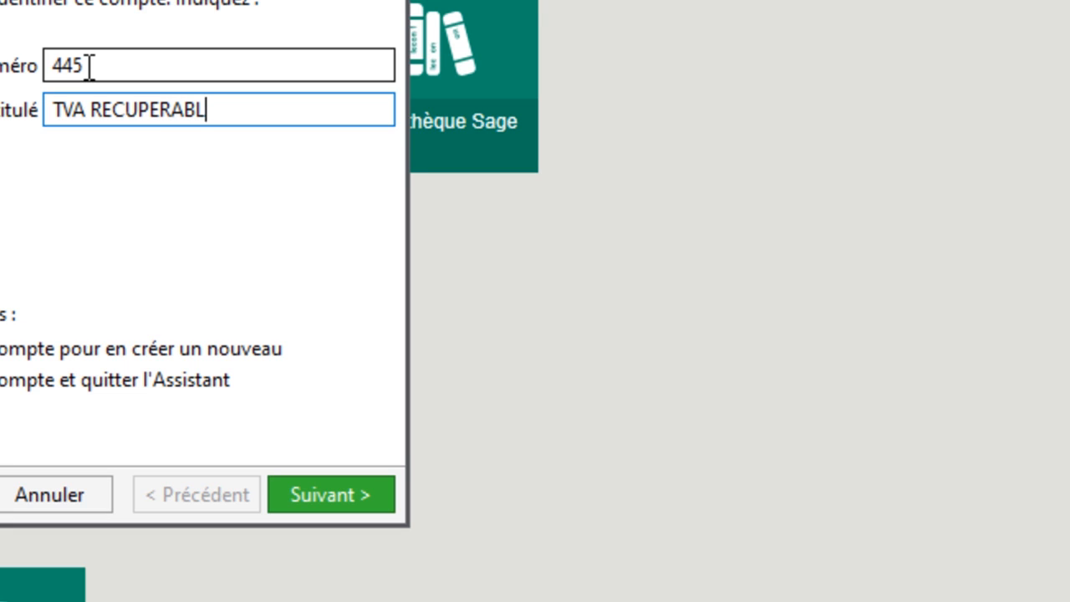
type("E")
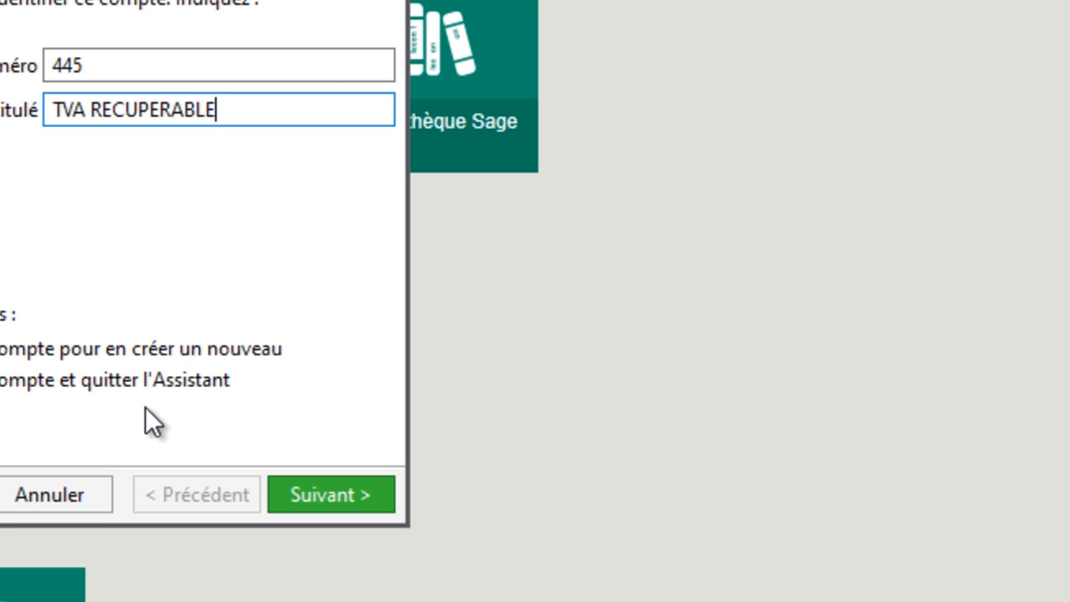
left_click(325, 500)
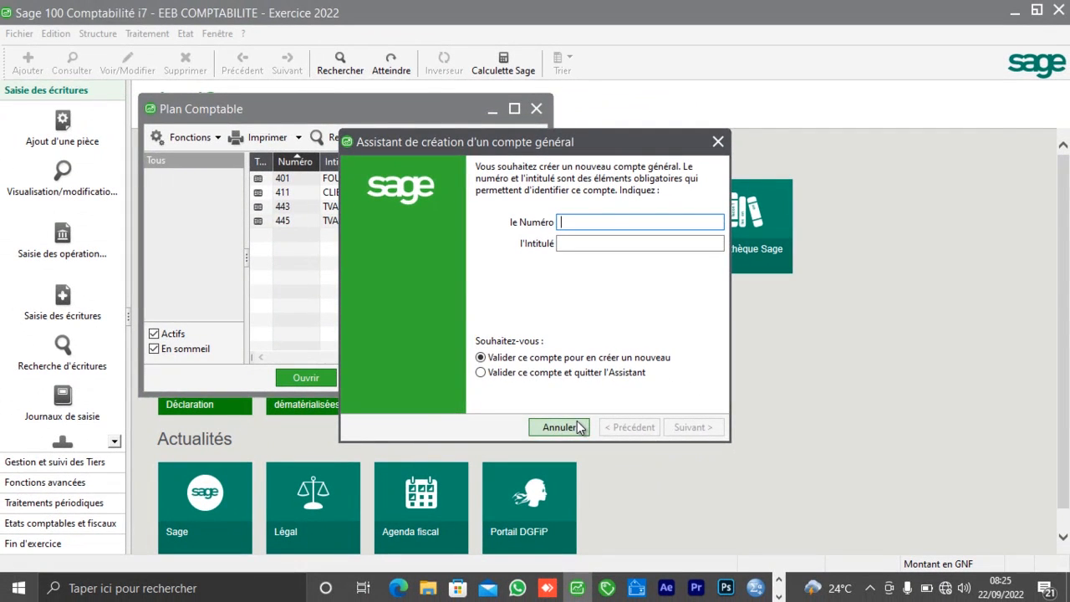
left_click(519, 432)
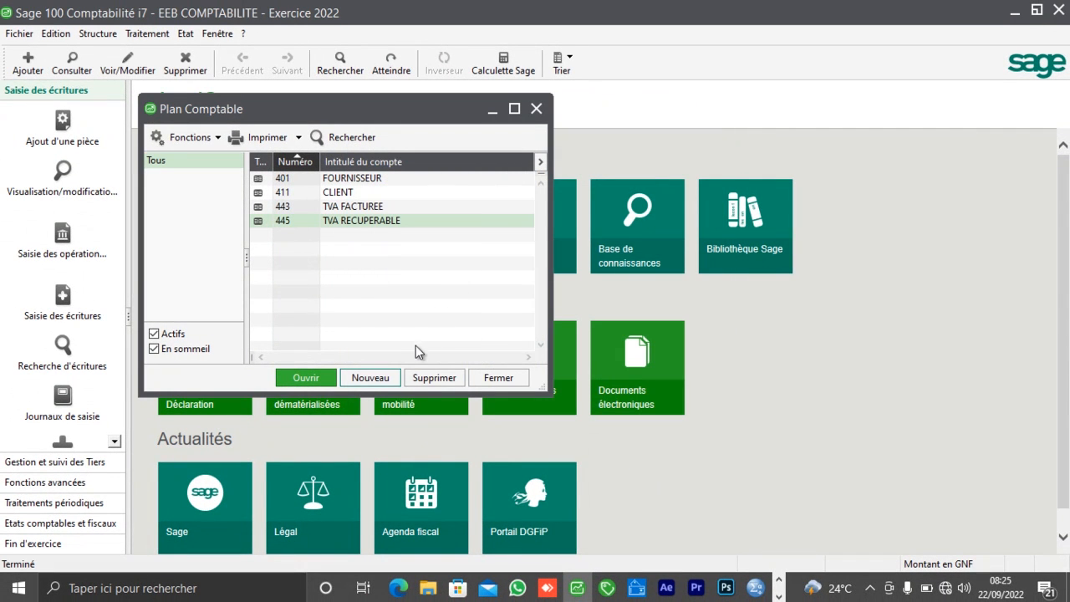
Create general account 601 titled ACHAT DE MARCHANDISE in the chart of accounts
left_click(392, 379)
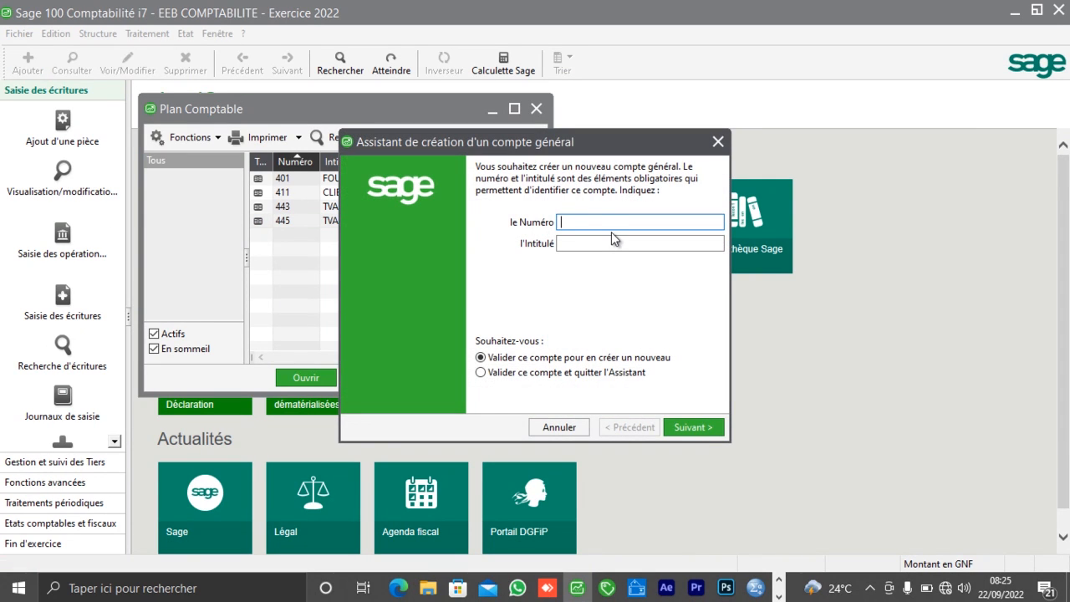
type("601")
key("Tab")
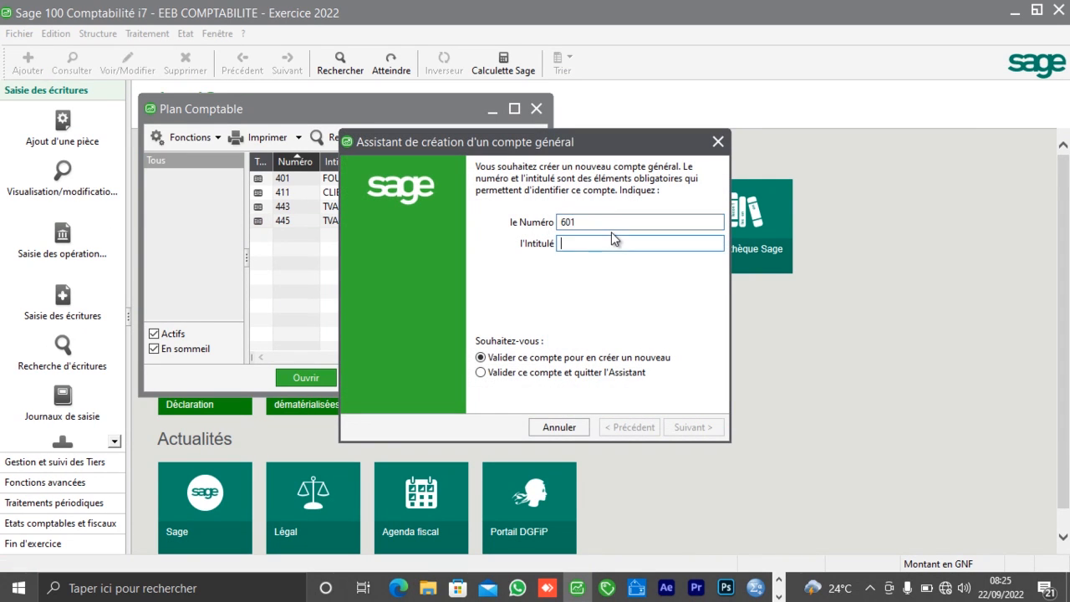
type("ACH")
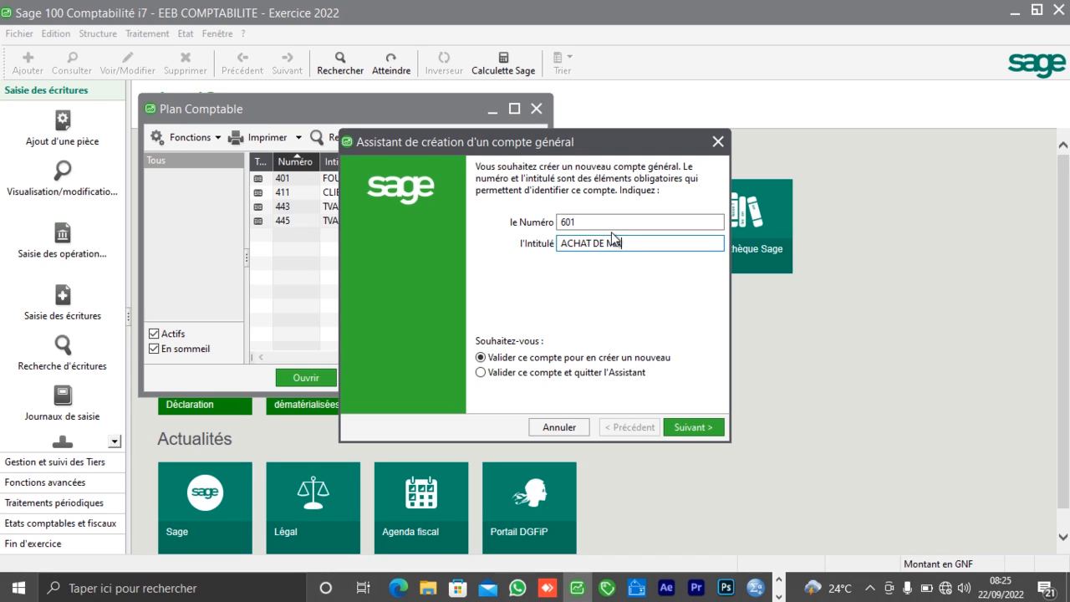
type("AT DE MARCHANDISE")
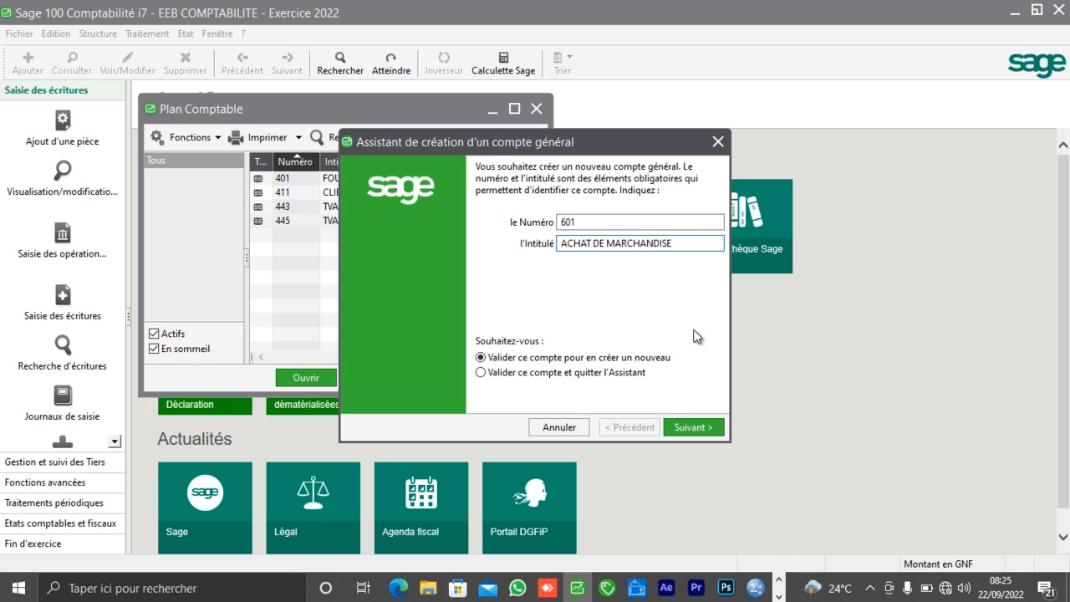
key("Return")
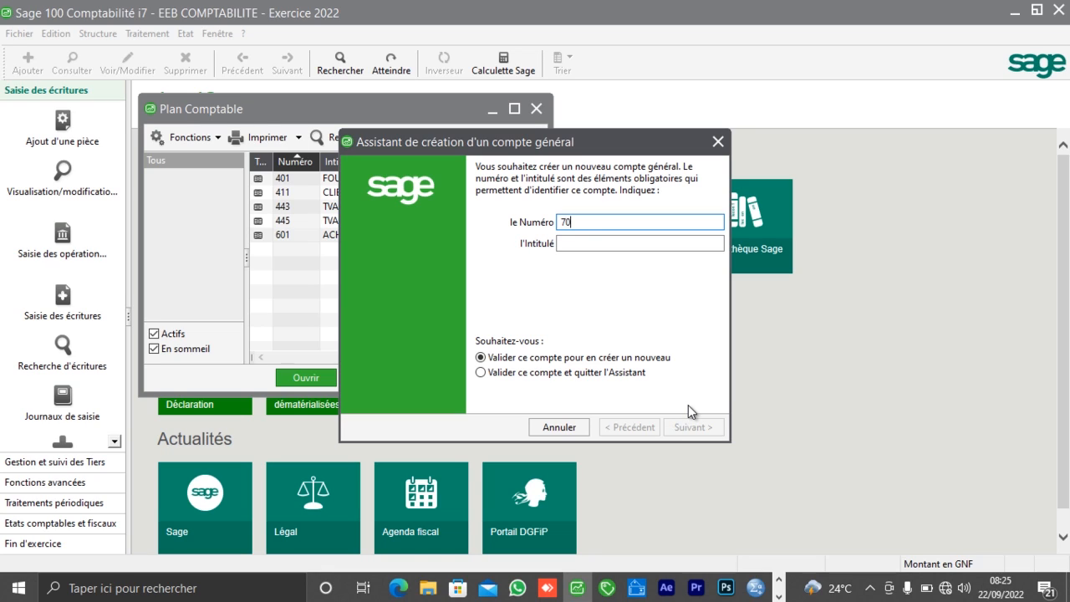
Create general account 701 titled VENTE DE MARCHANDISE, leave the assistant, and close the chart of accounts
type("701")
key("Tab")
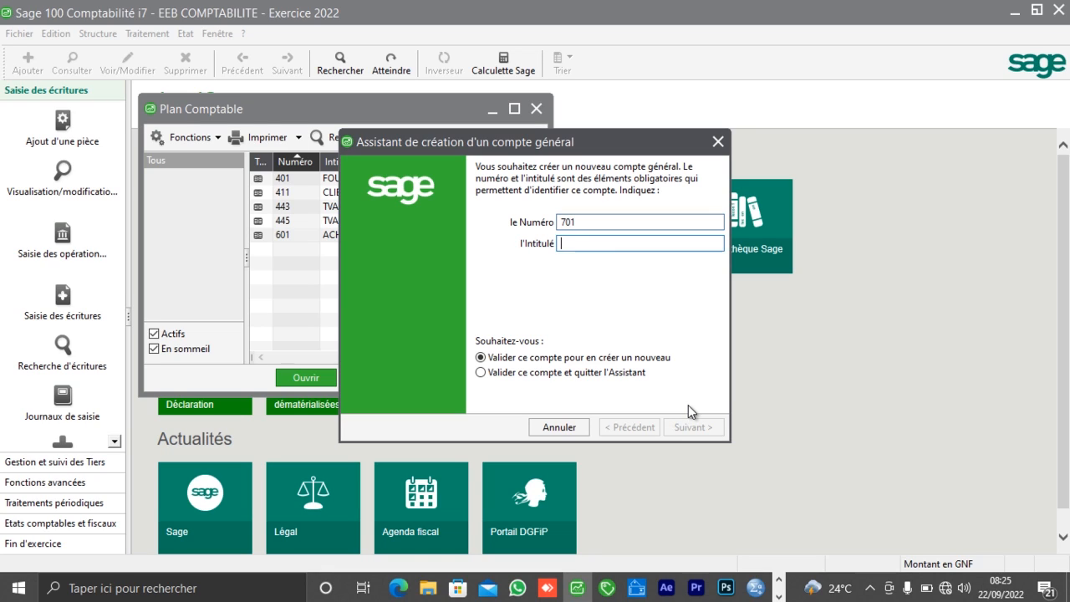
type("VENTE DE MARCHANDISE")
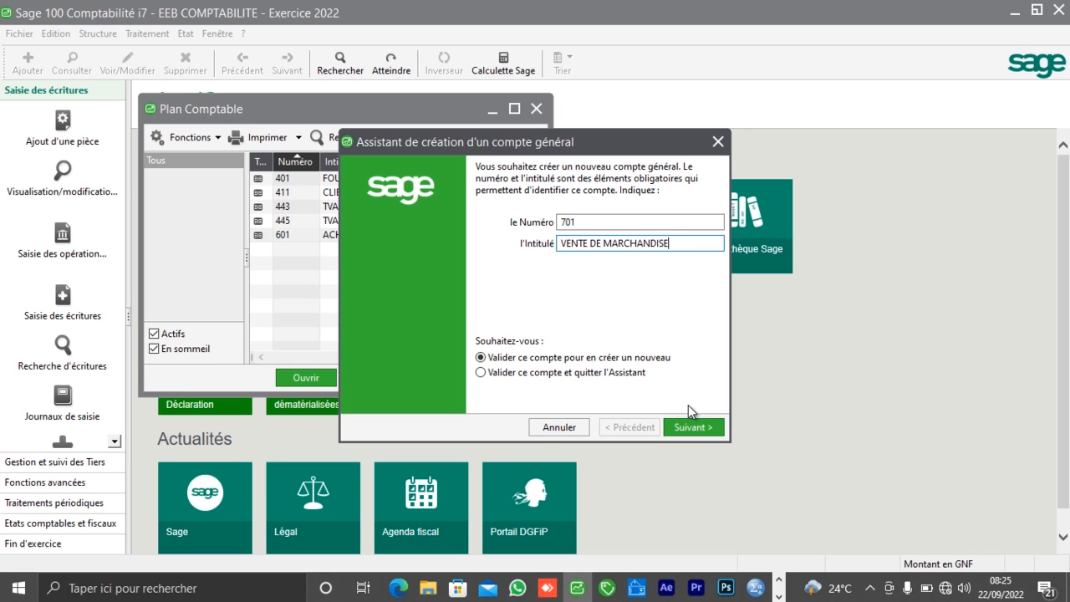
left_click(699, 428)
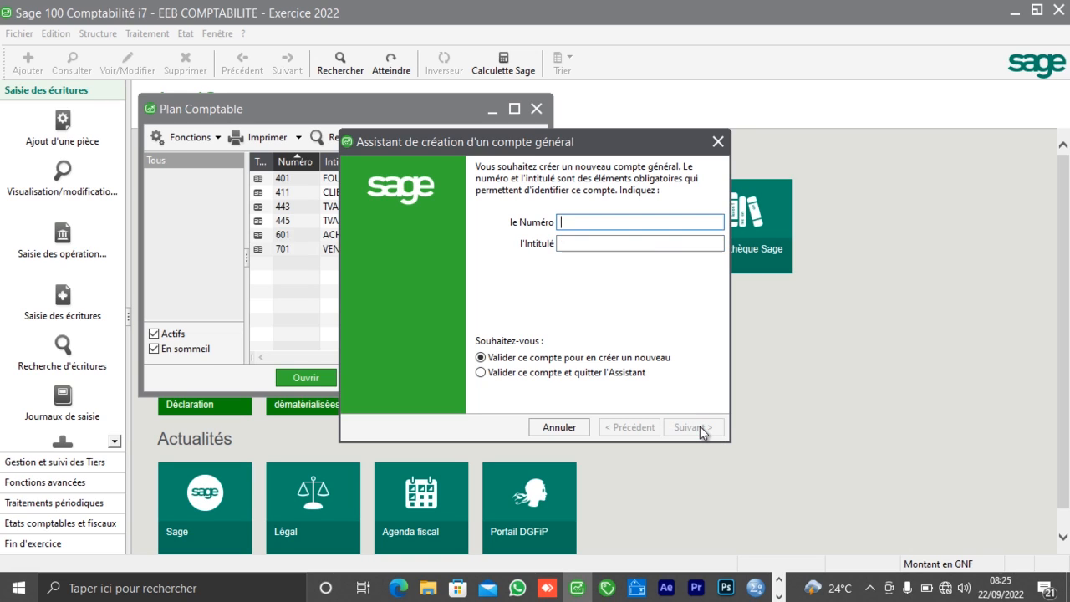
left_click(570, 426)
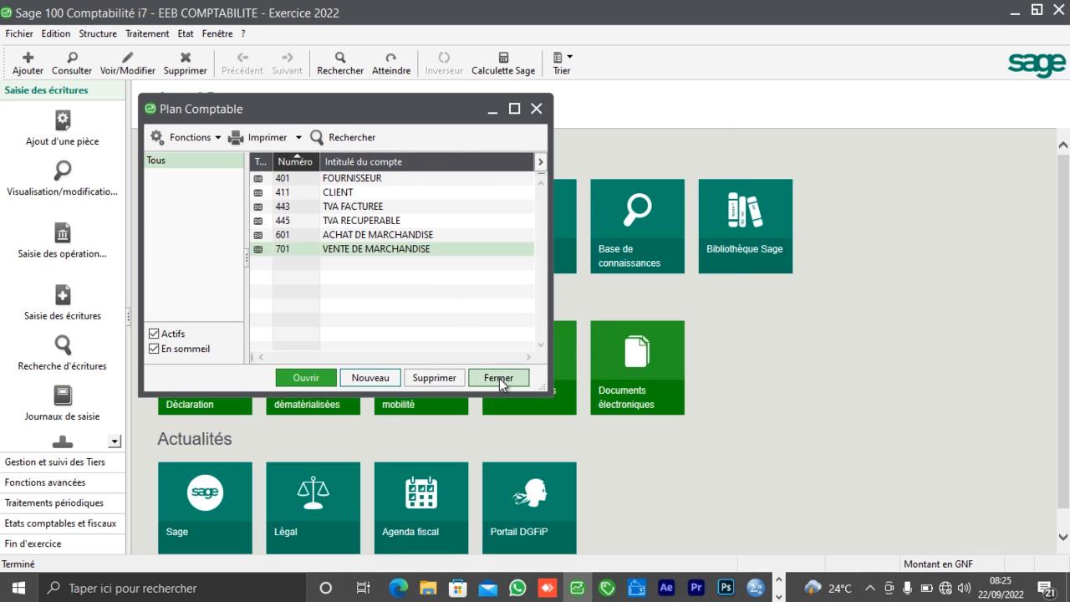
left_click(499, 378)
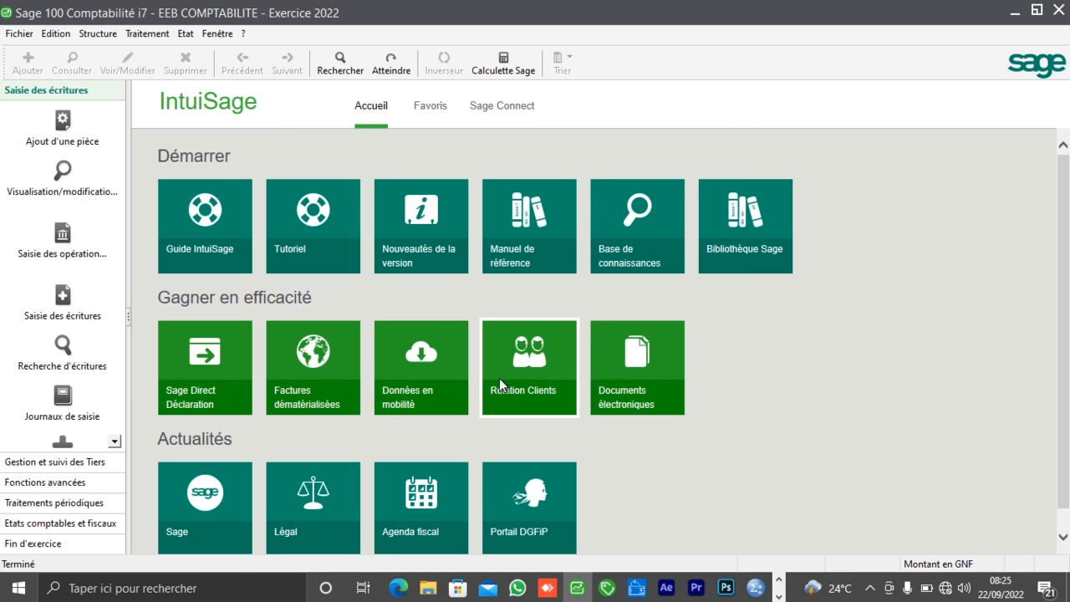
Add a new tax in the tax rates list with code TR and title TVA RECUP
left_click(113, 38)
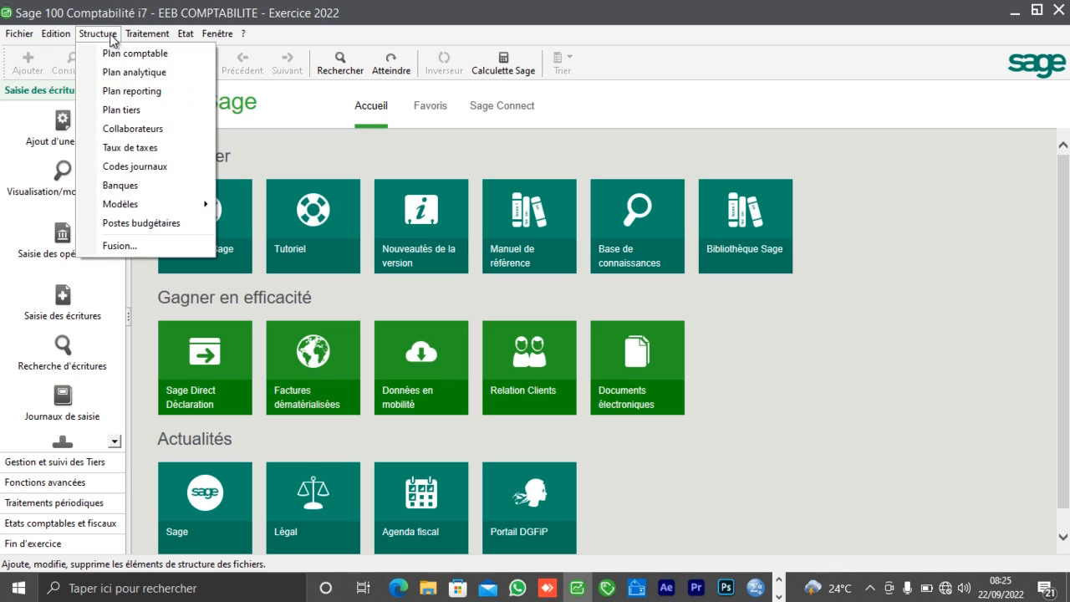
left_click(139, 151)
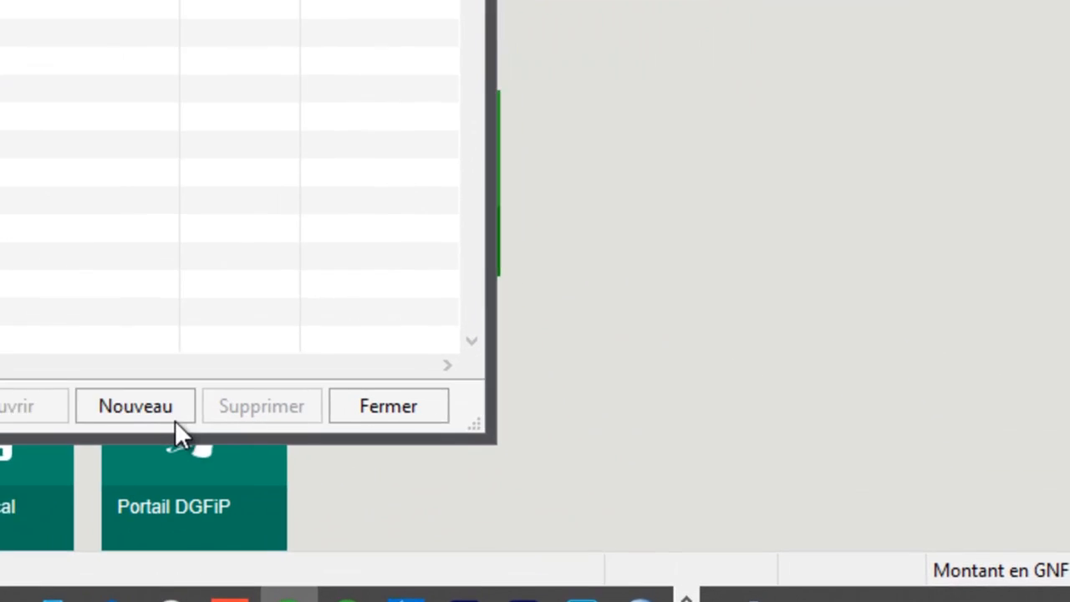
left_click(152, 408)
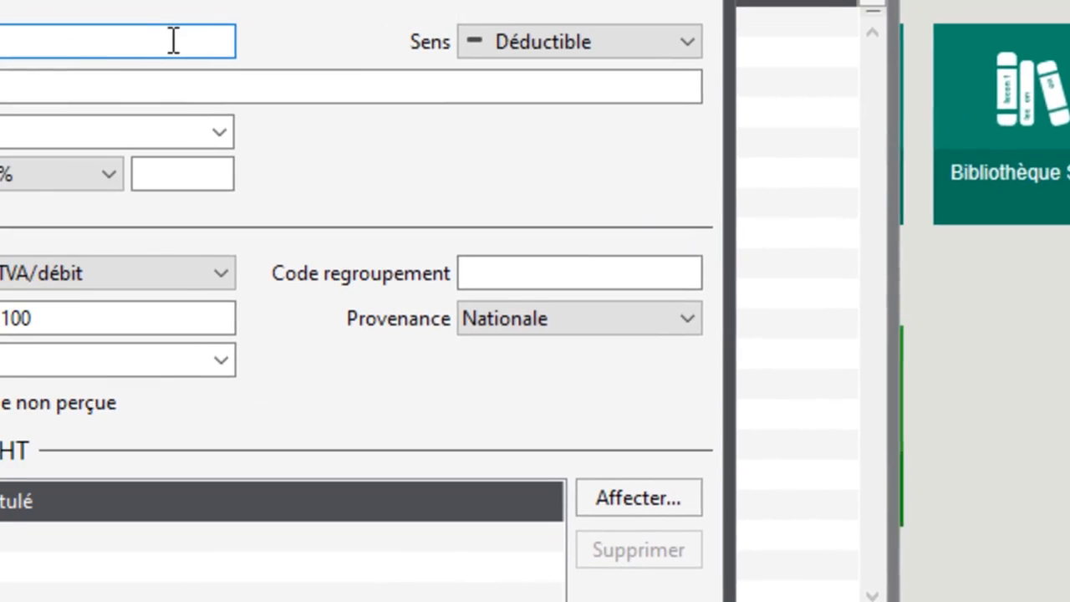
type("TR")
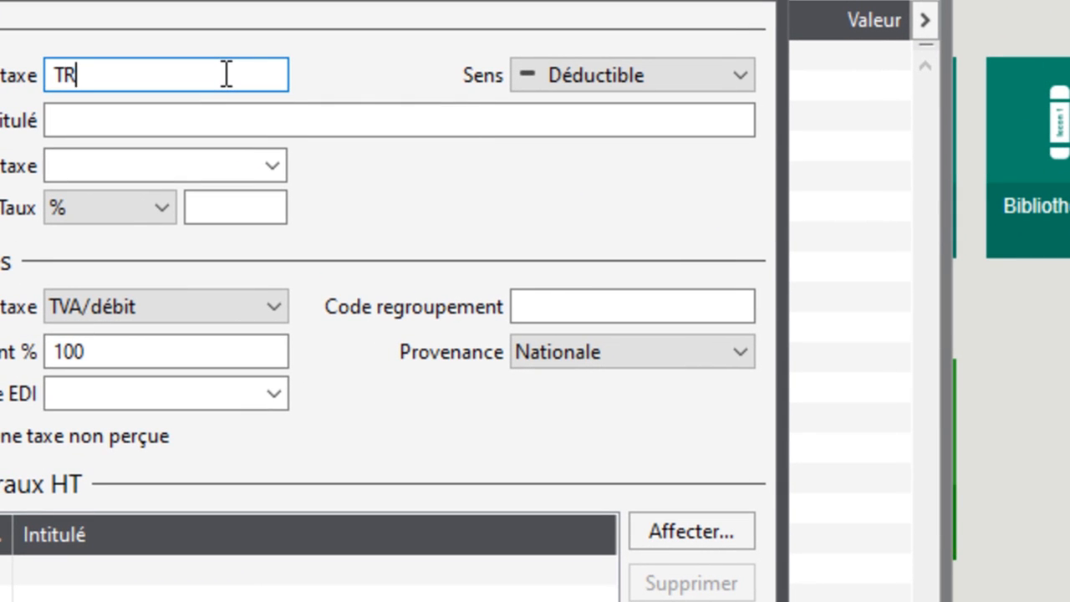
key("Tab")
type("TAV")
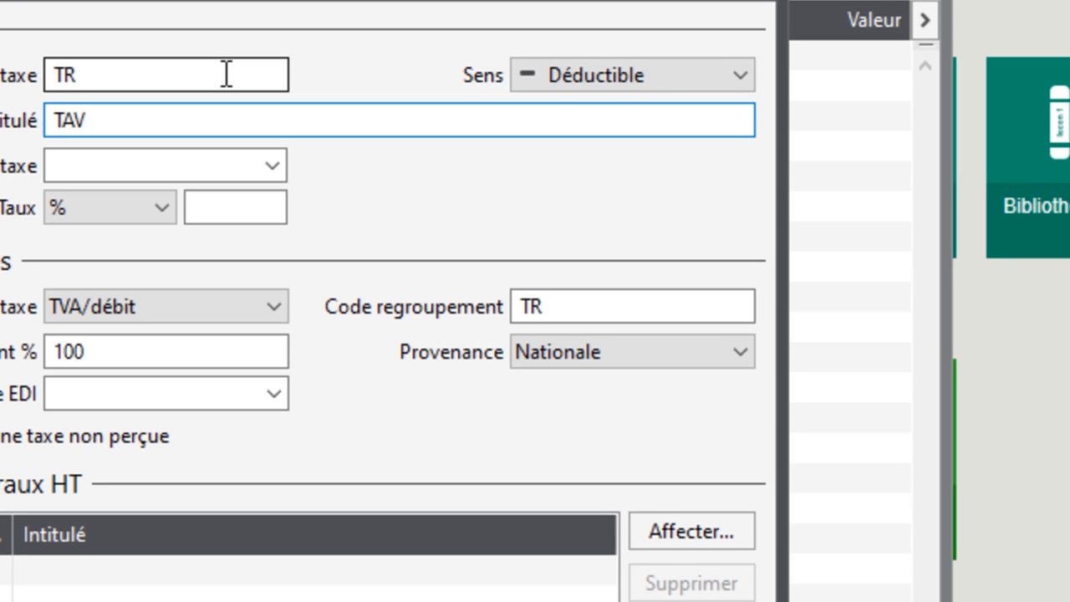
key("BackSpace")
key("BackSpace")
type("VA R")
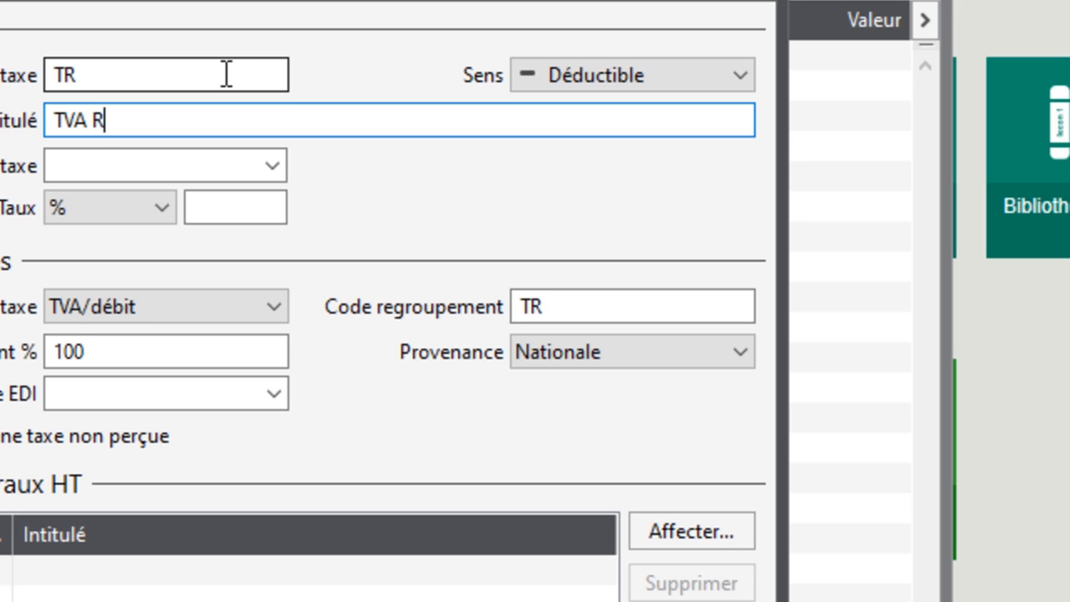
type("ECU")
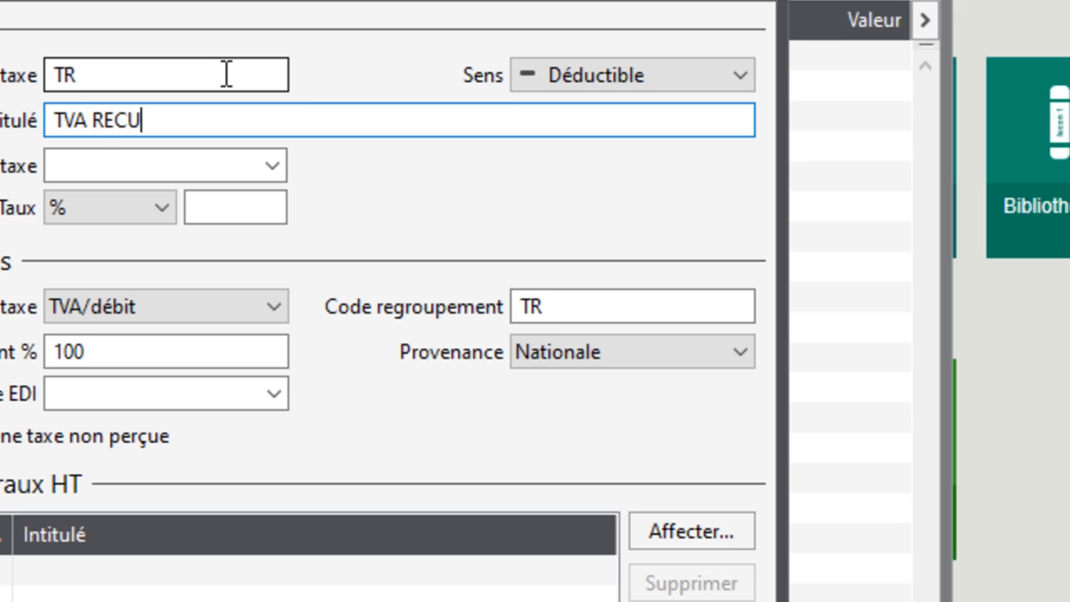
type("P")
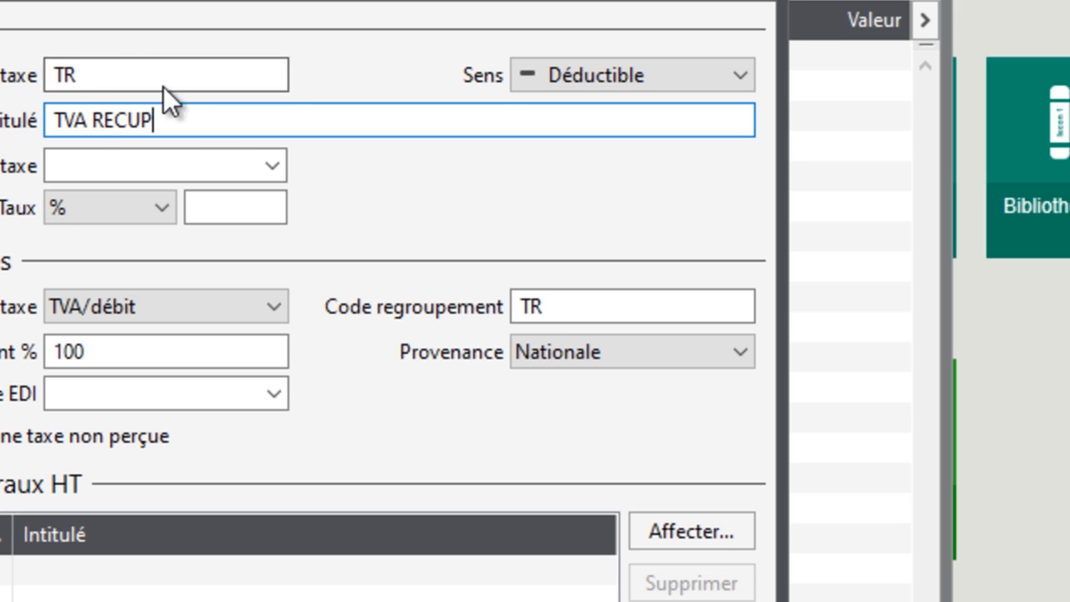
Assign tax account 445 TVA RECUPERABLE to tax TR and set its rate to 18%
left_click(272, 163)
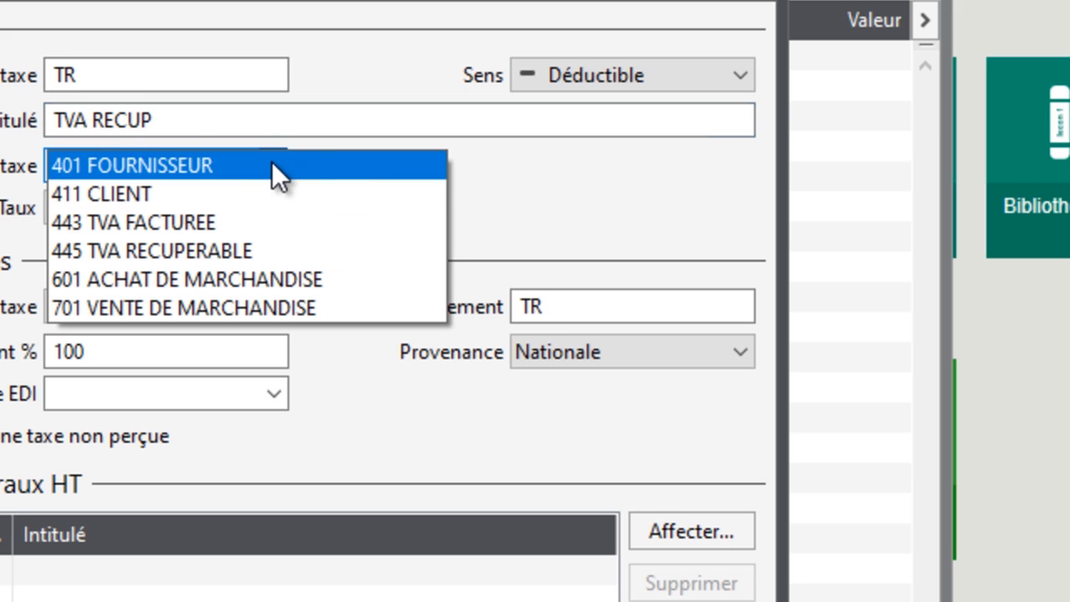
left_click(265, 248)
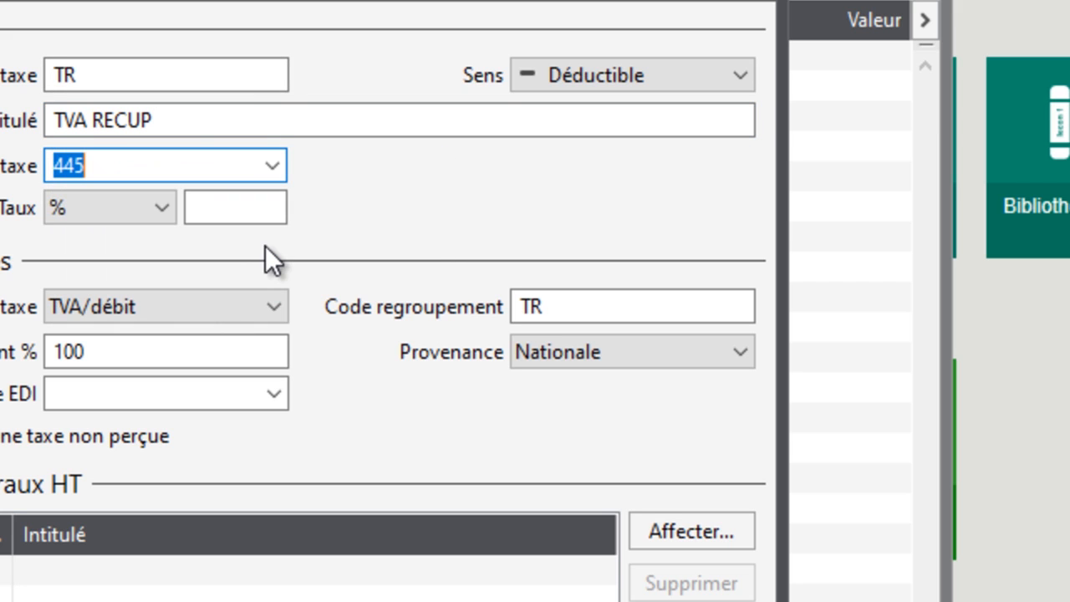
left_click(244, 206)
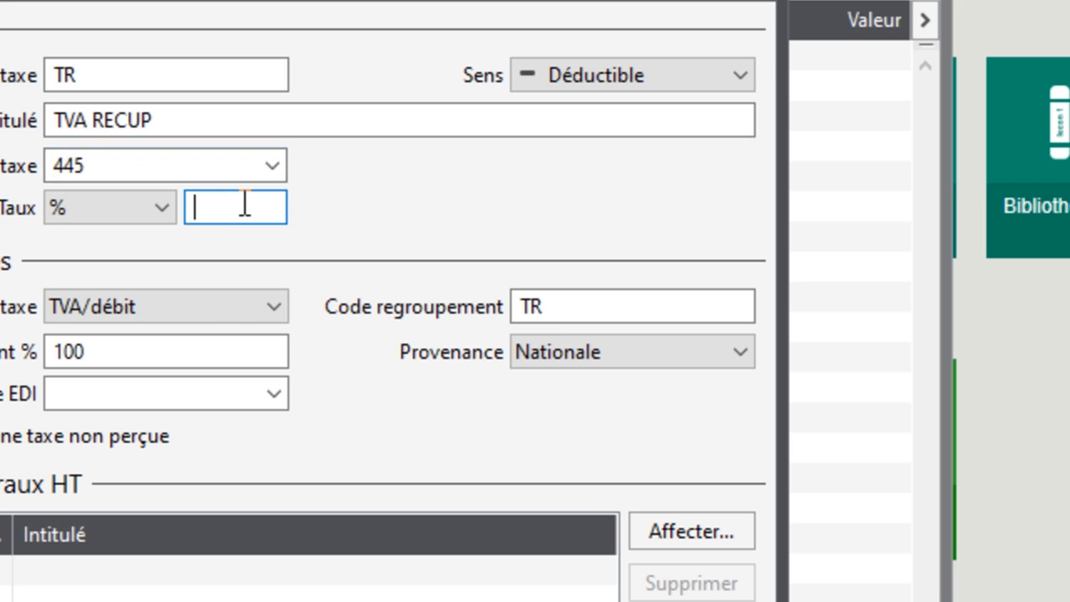
type("18")
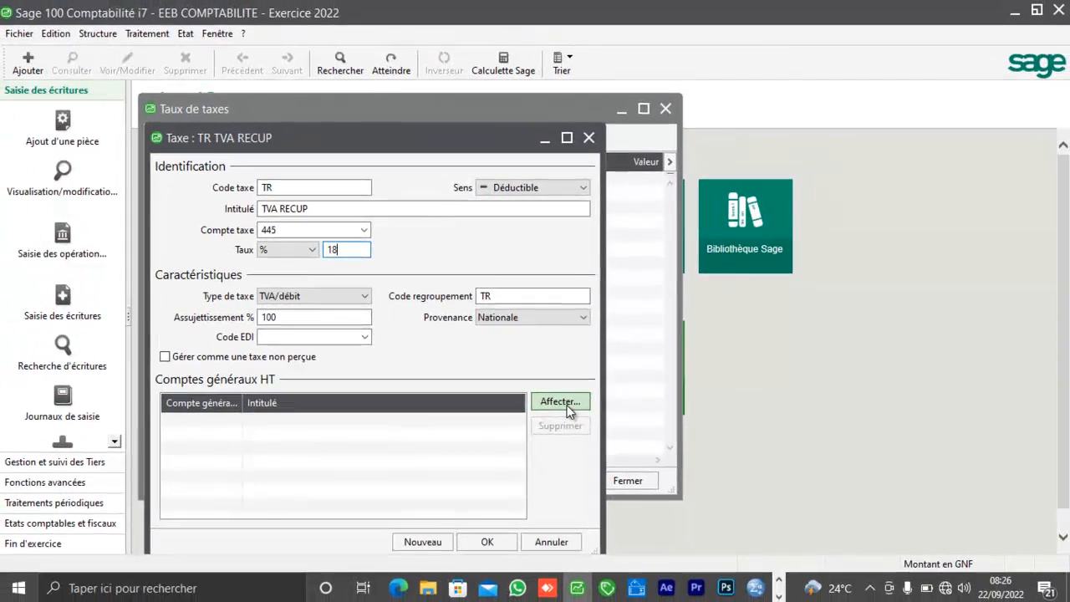
Link general account 601 ACHAT DE MARCHANDISE to tax TR and validate the tax record
left_click(706, 535)
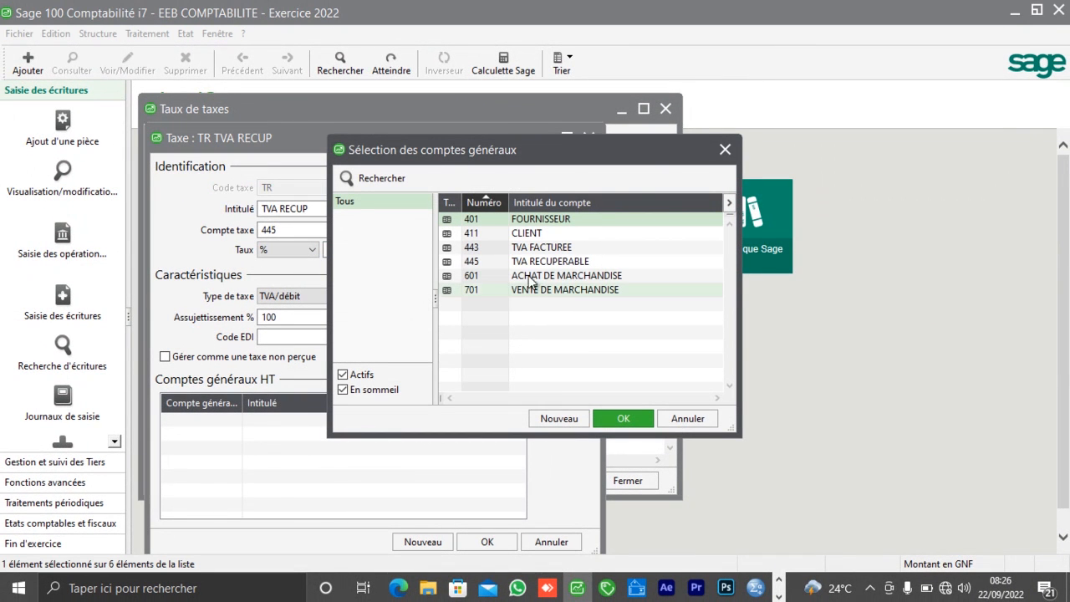
double_click(530, 281)
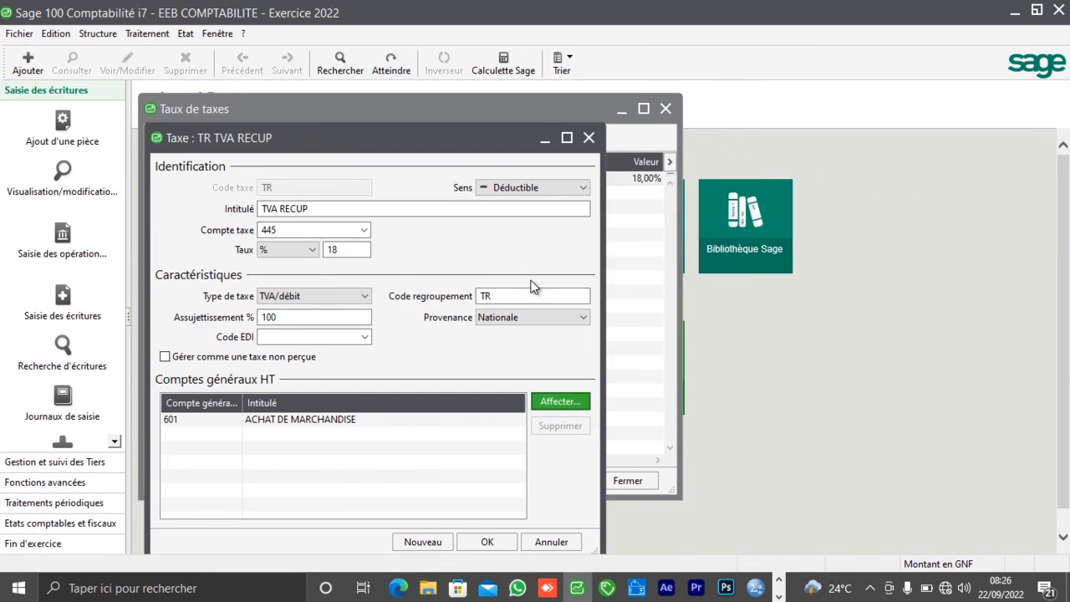
left_click(494, 544)
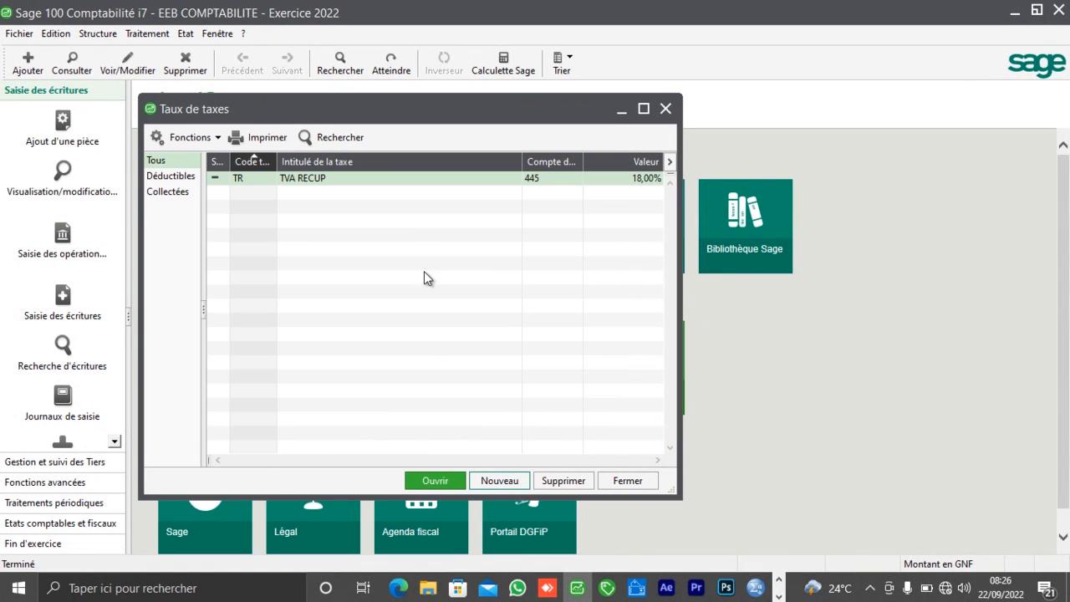
Add another tax with code TF and set its direction to Collectée
left_click(508, 480)
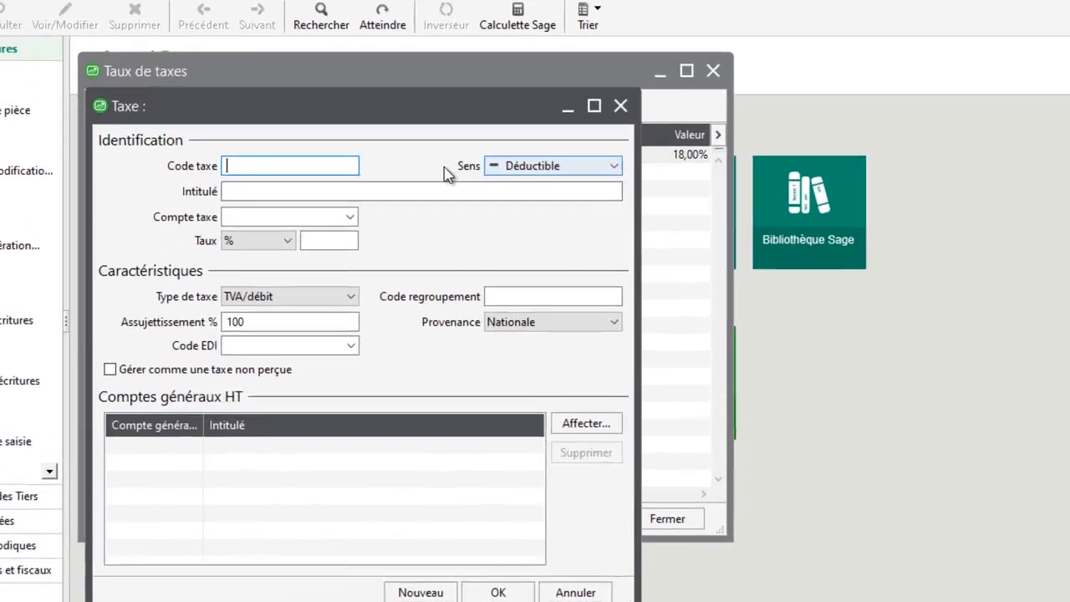
type("TF")
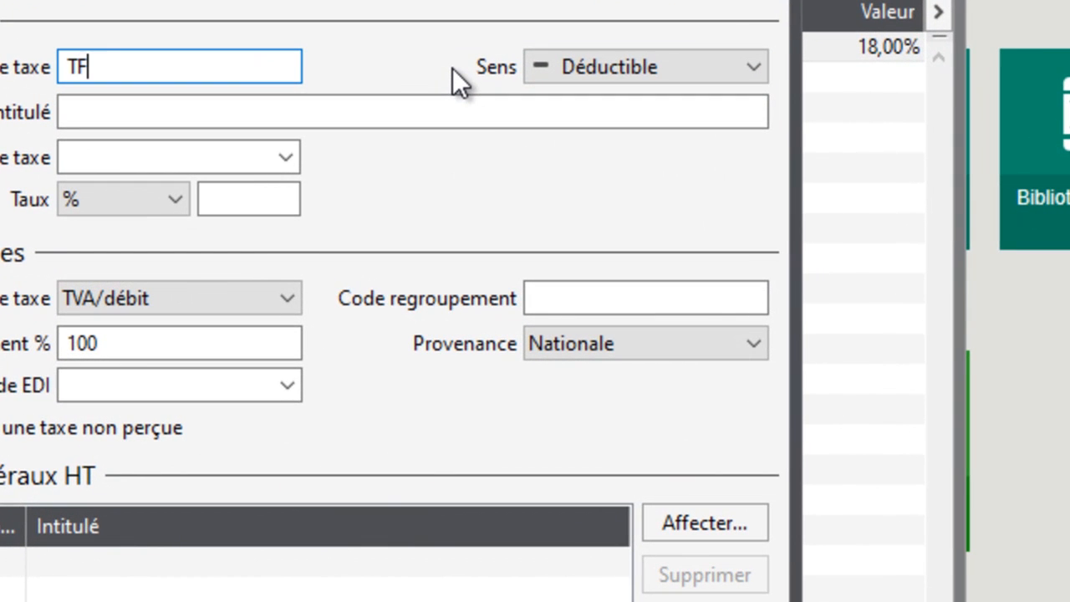
key("Tab")
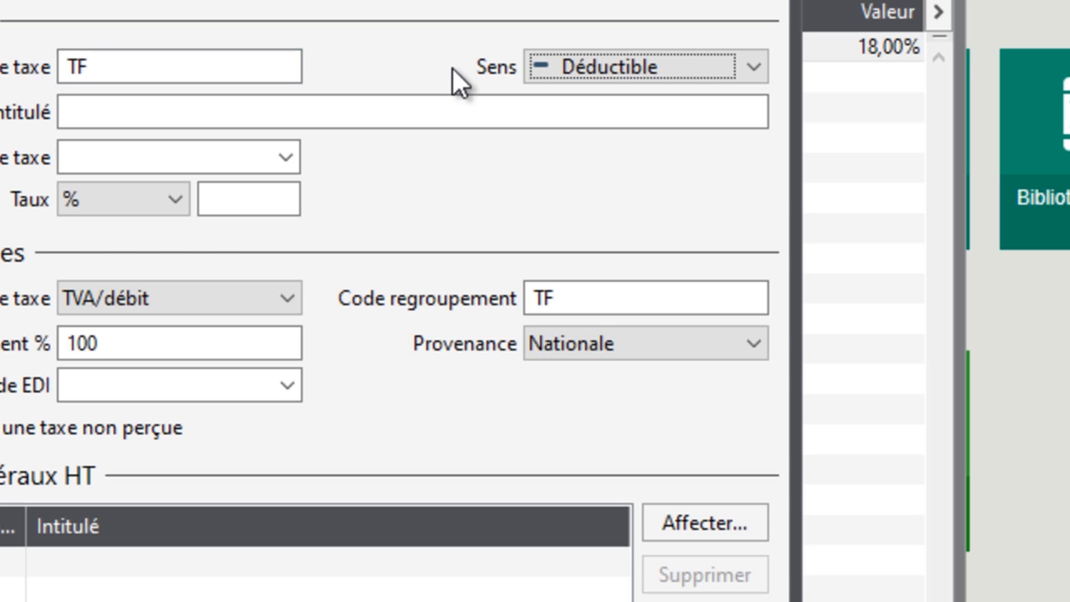
left_click(748, 77)
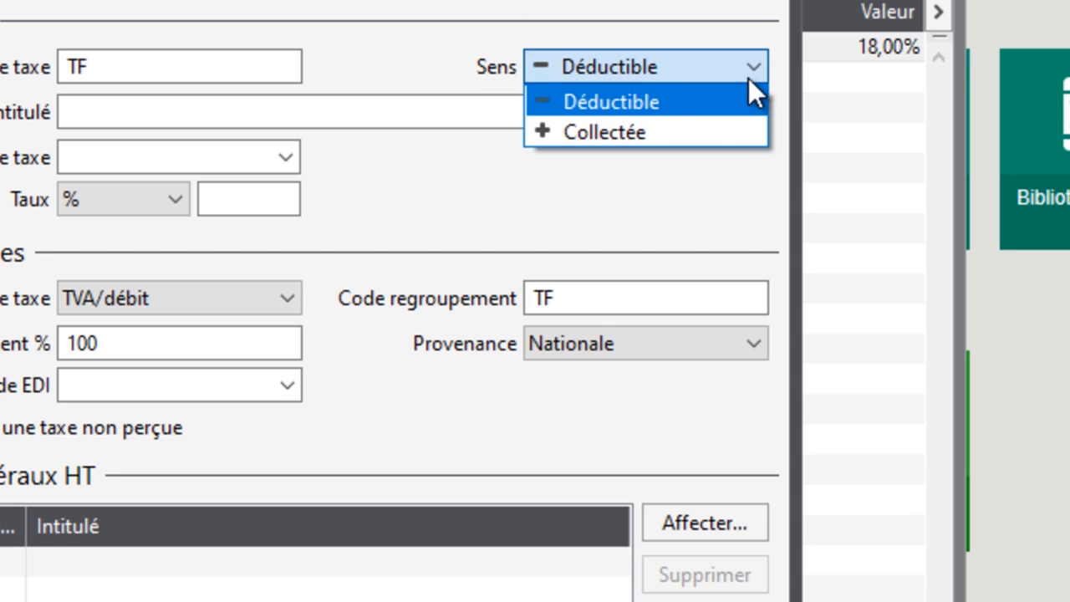
left_click(700, 136)
Title tax TF as TVA FACT and assign it tax account 443 TVA FACTUREE
left_click(512, 118)
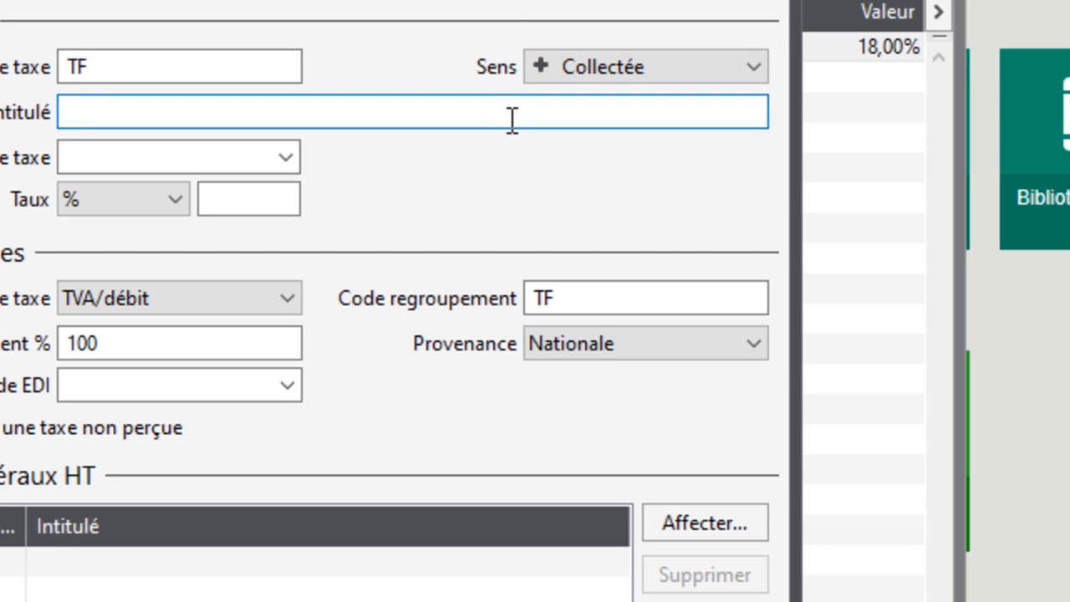
type("TVA C")
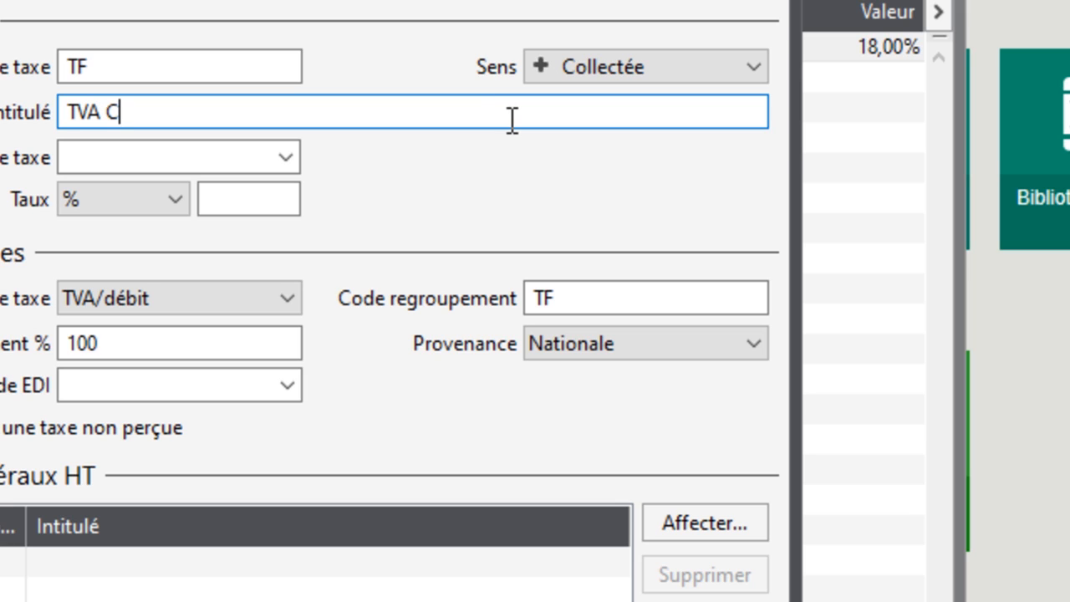
type("OLE")
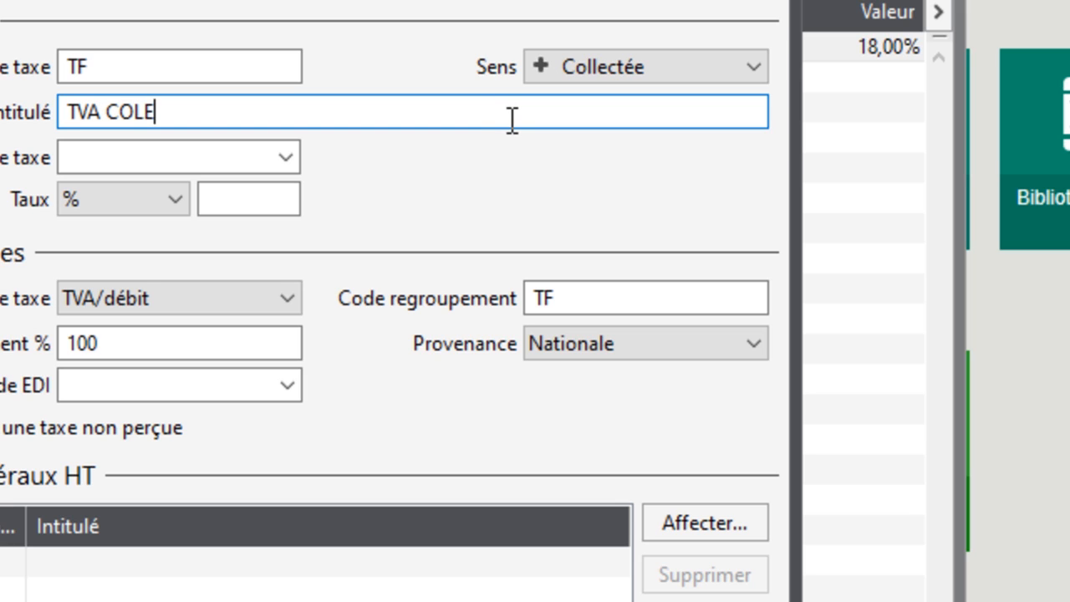
type("CT")
left_click(287, 163)
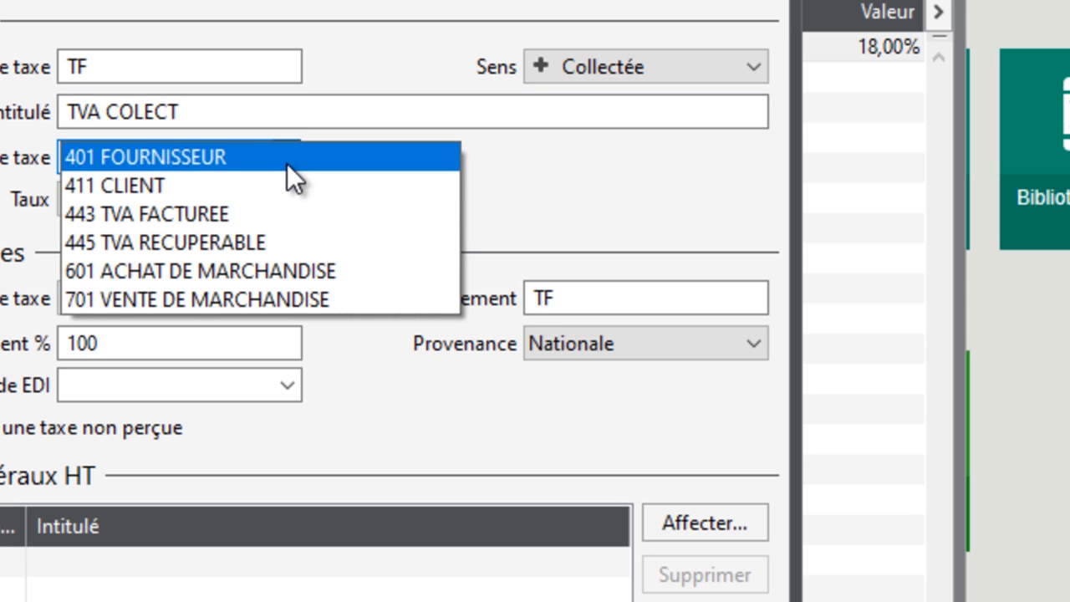
left_click(285, 207)
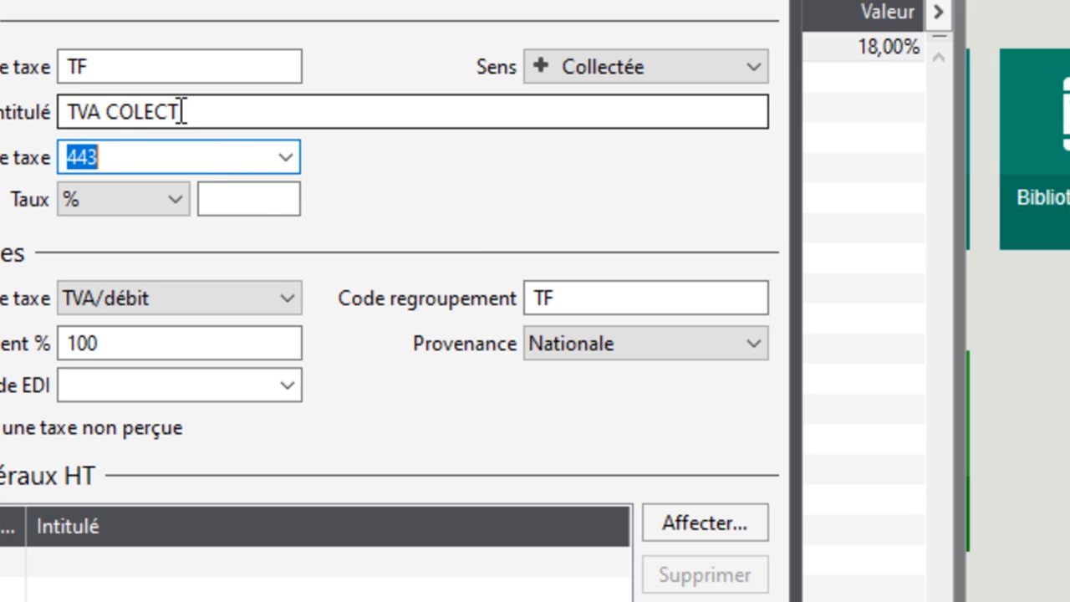
left_click_drag(183, 112, 121, 114)
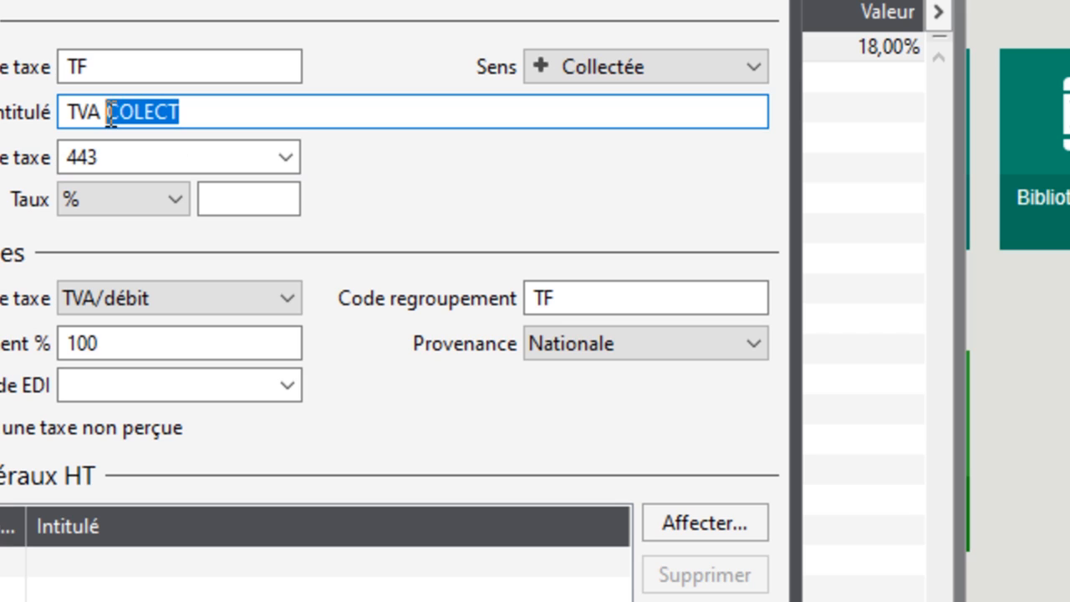
type("FACT")
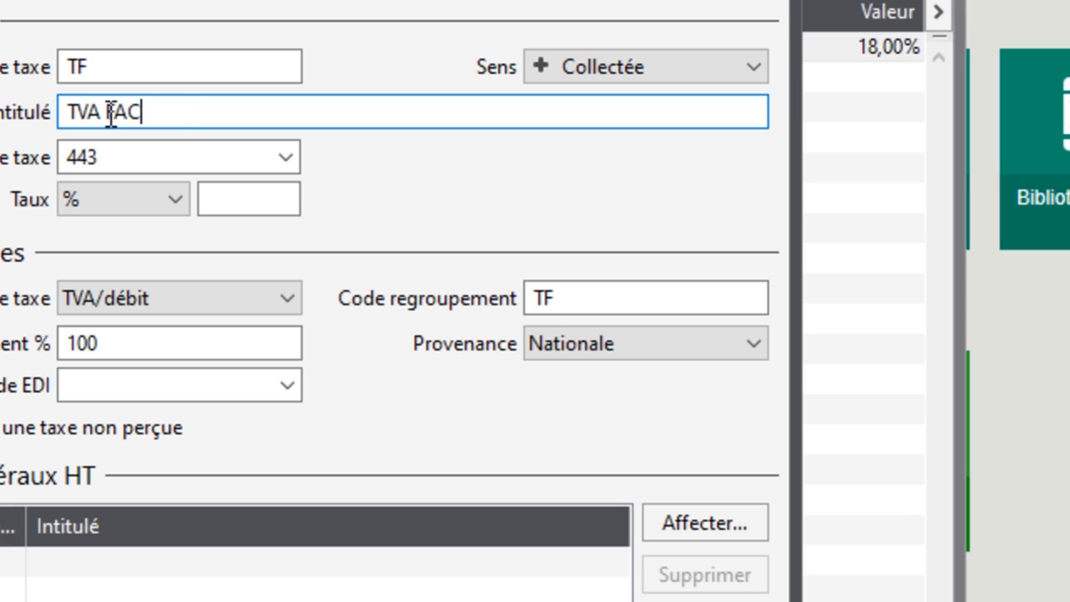
Set the rate of tax TF to 18% and its tax type to TVA/encaissement
left_click(235, 202)
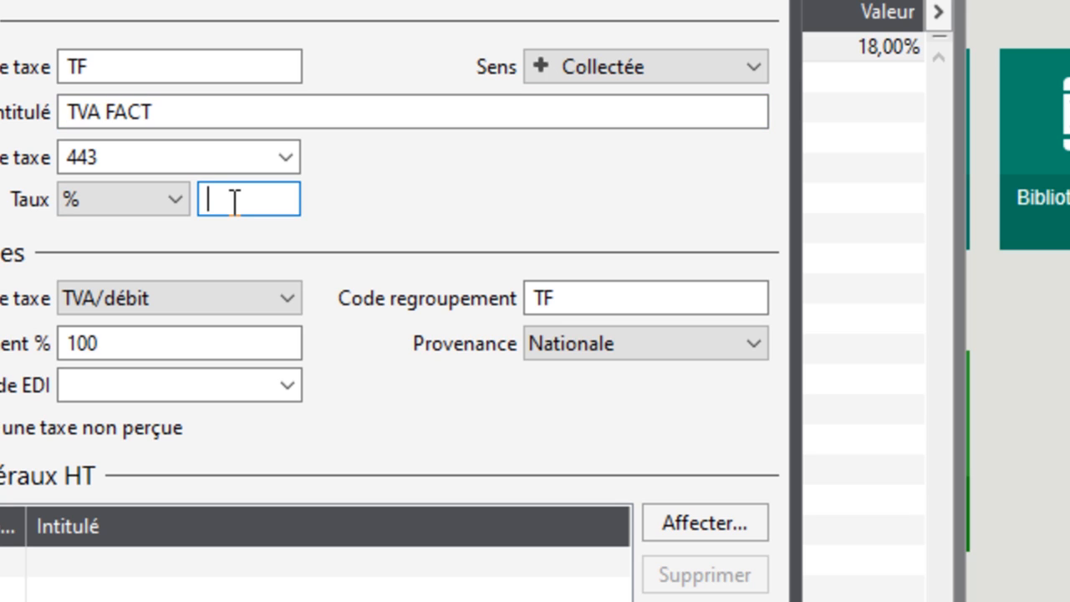
type("18")
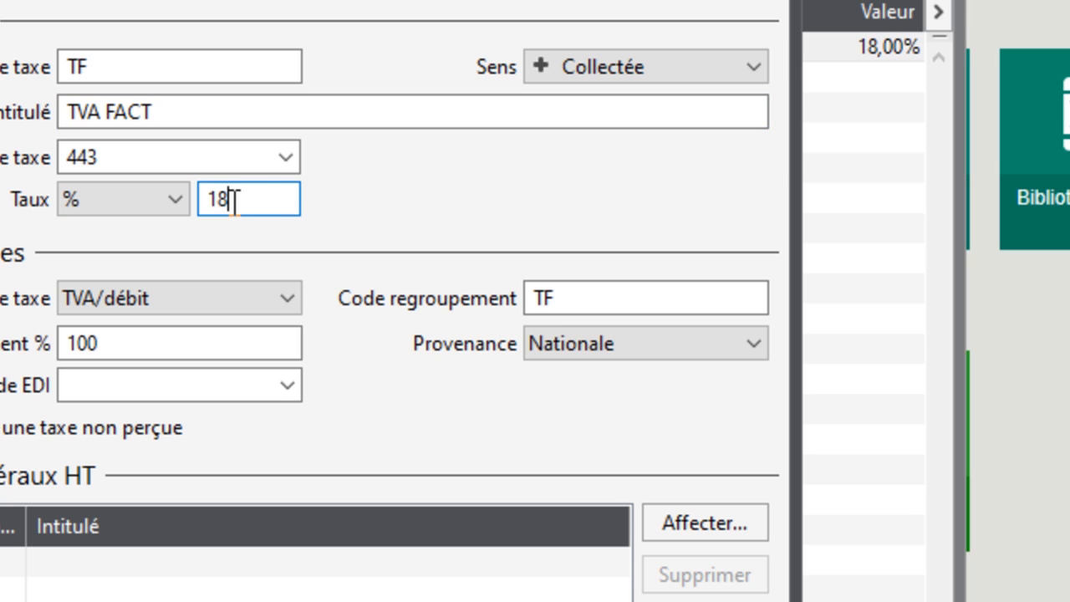
left_click(282, 156)
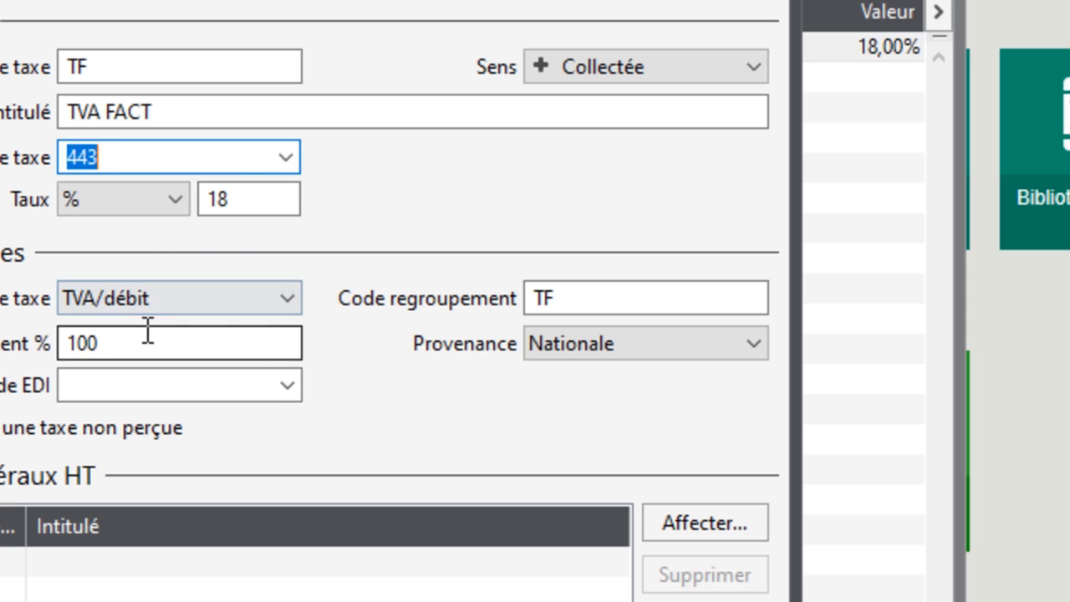
left_click(201, 284)
left_click(179, 368)
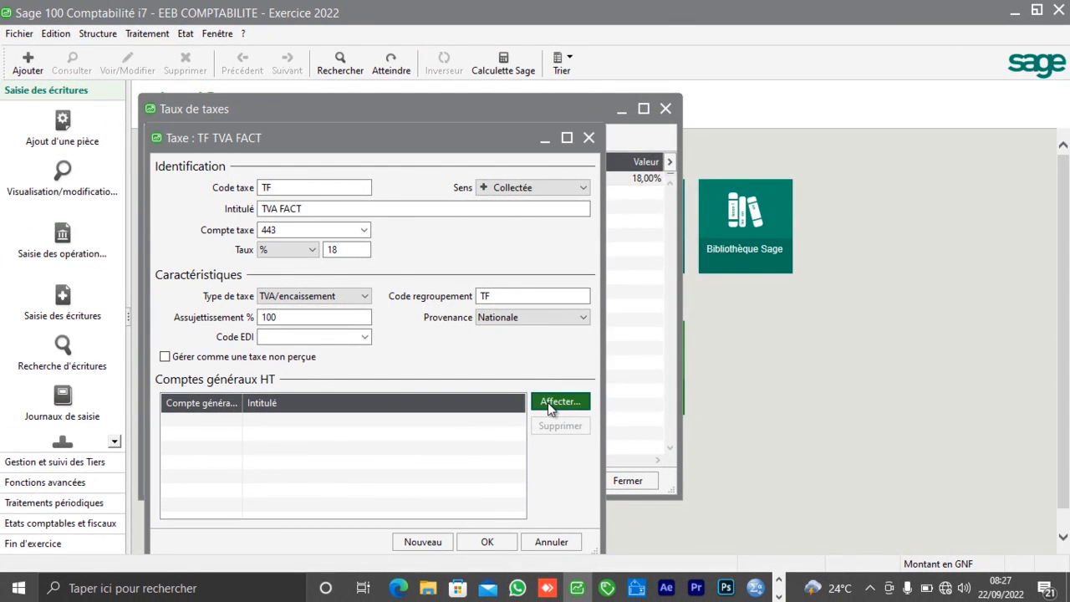
Link general account 701 VENTE DE MARCHANDISE to tax TF, validate the record, and close the tax rates list
left_click(692, 514)
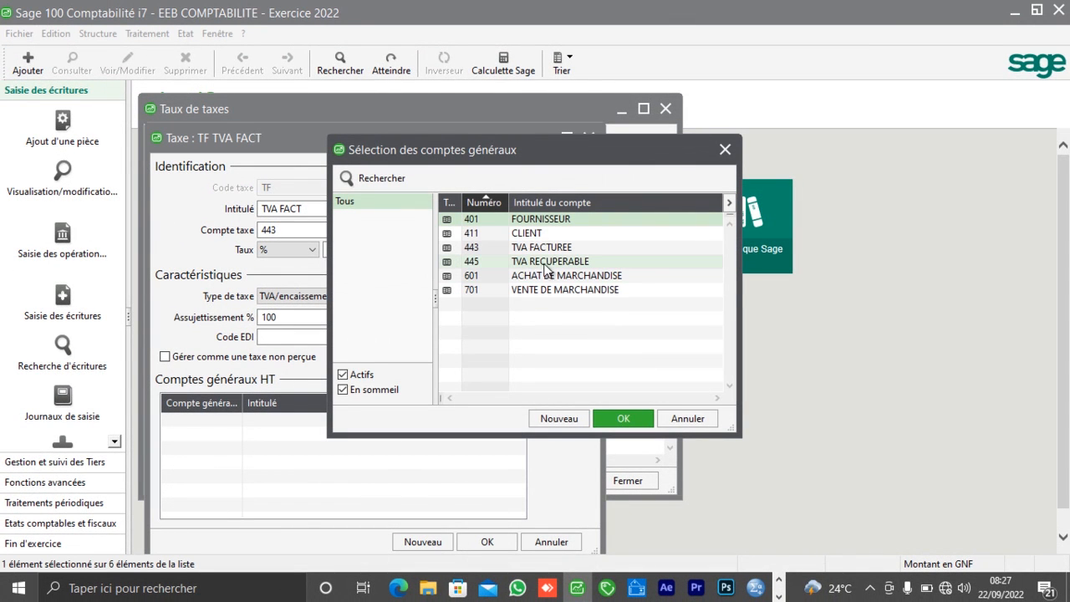
double_click(533, 289)
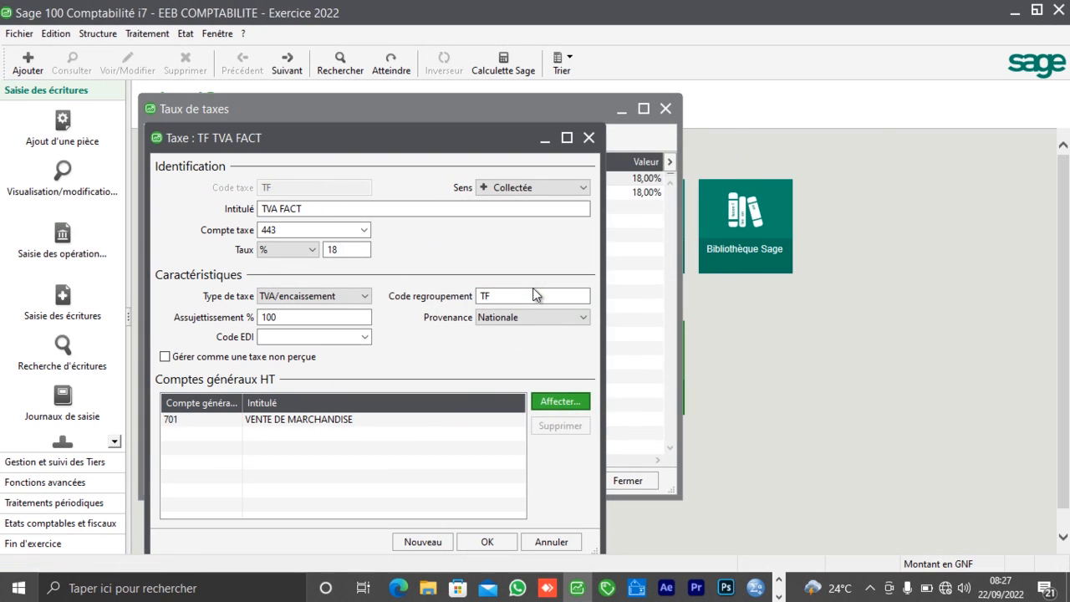
left_click(498, 543)
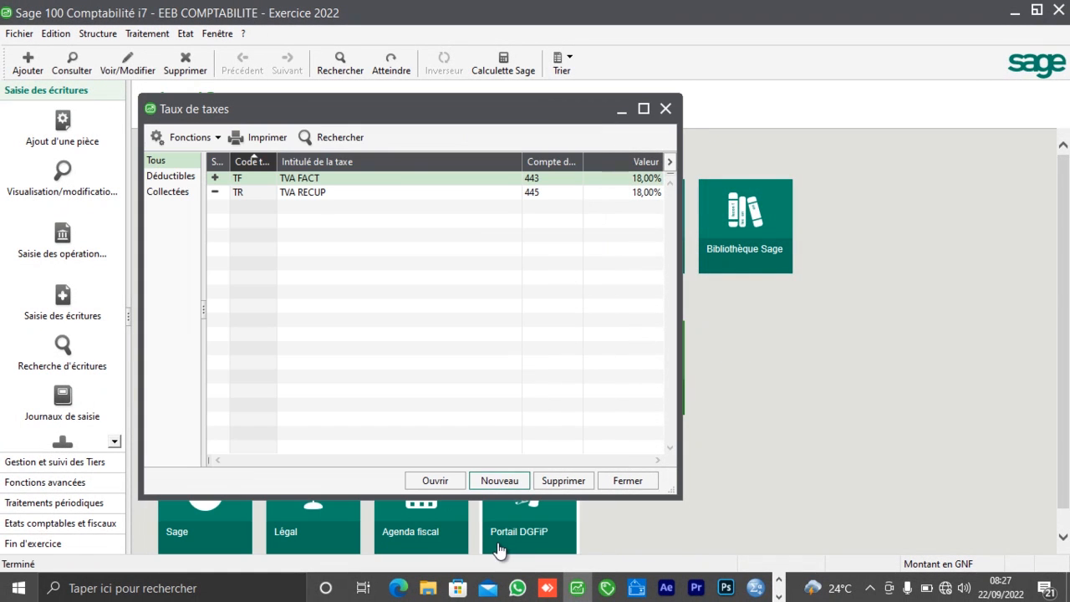
left_click(623, 483)
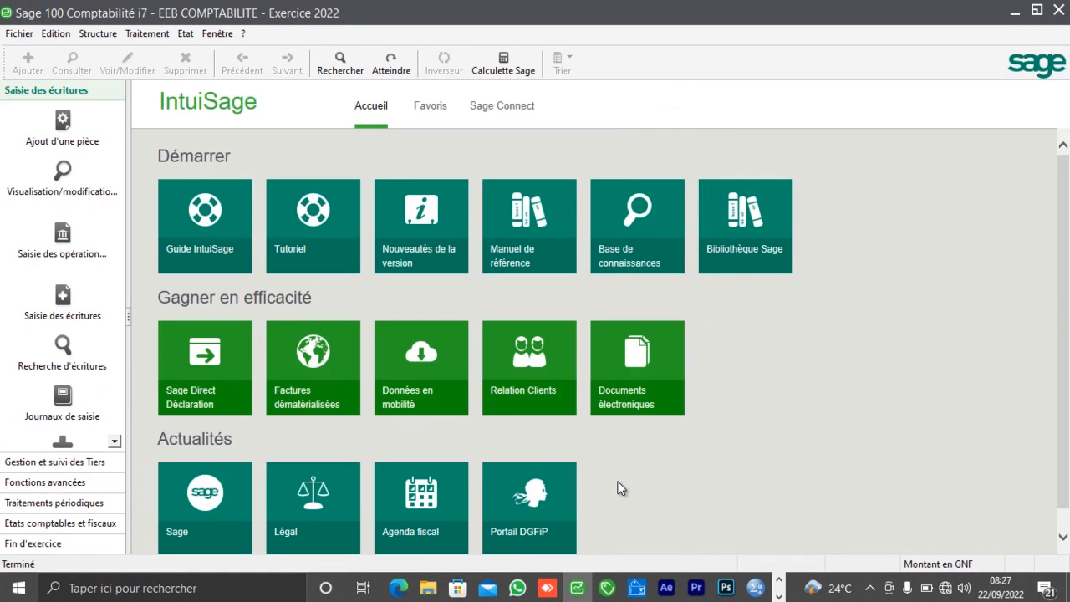
Start a new journal in the journal codes list, keeping the Achats type, and give it the code JACH
left_click(110, 35)
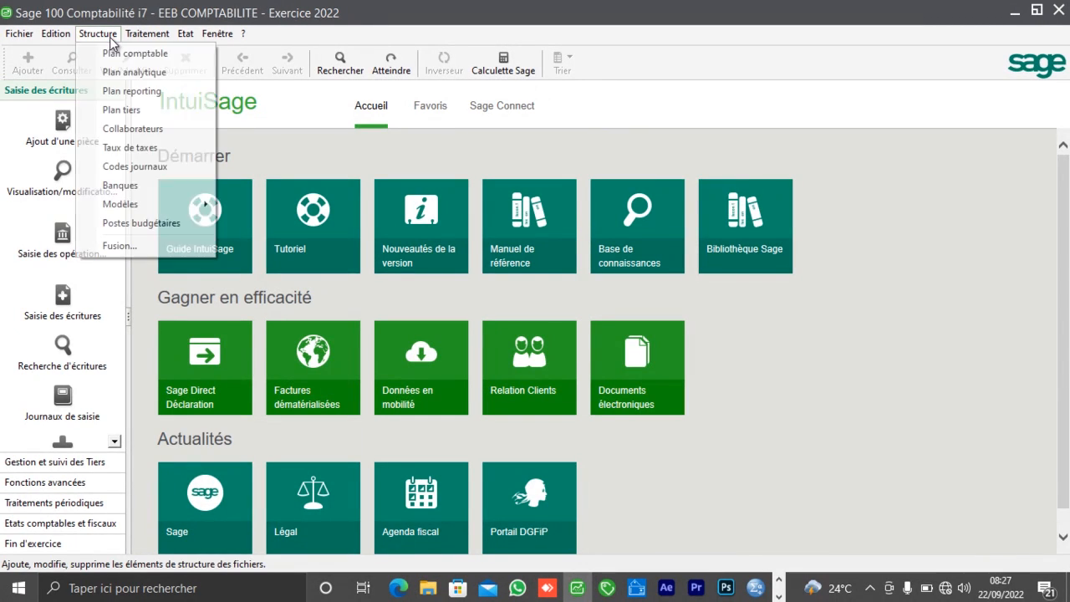
left_click(131, 169)
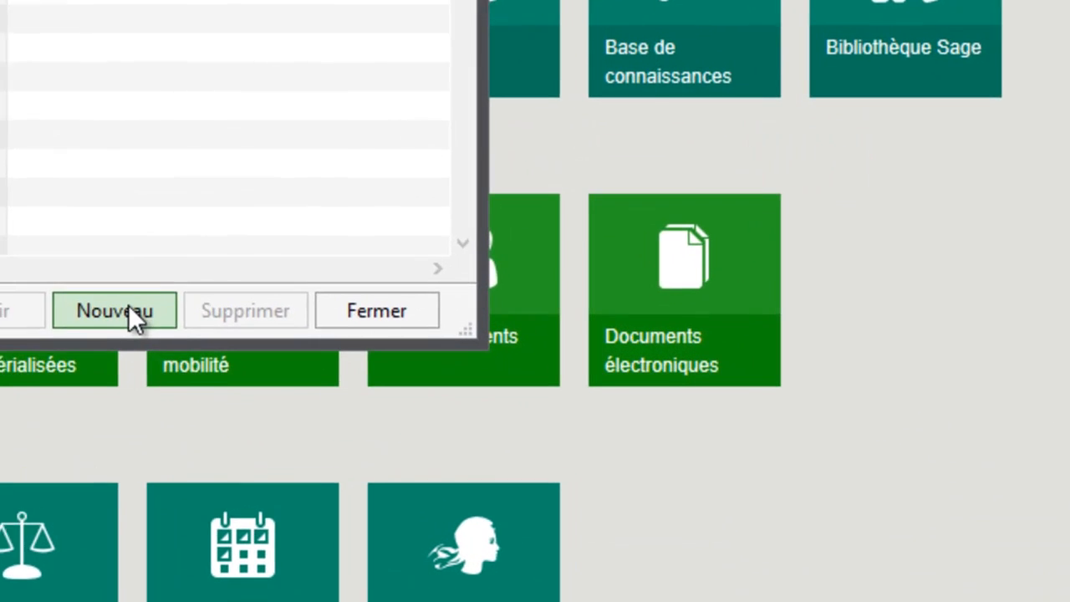
left_click(367, 375)
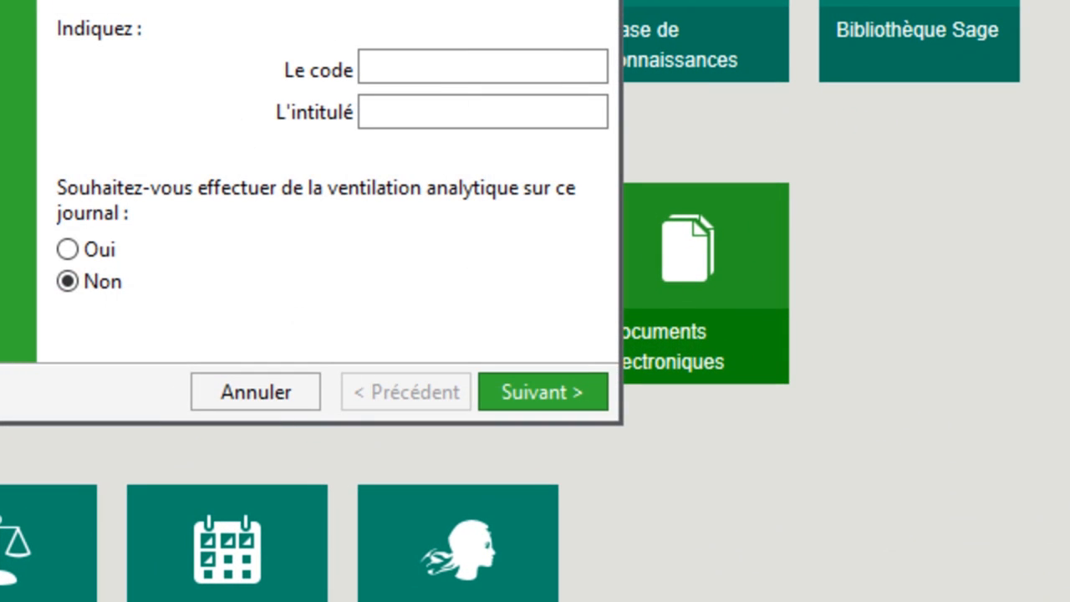
left_click(464, 77)
type("J")
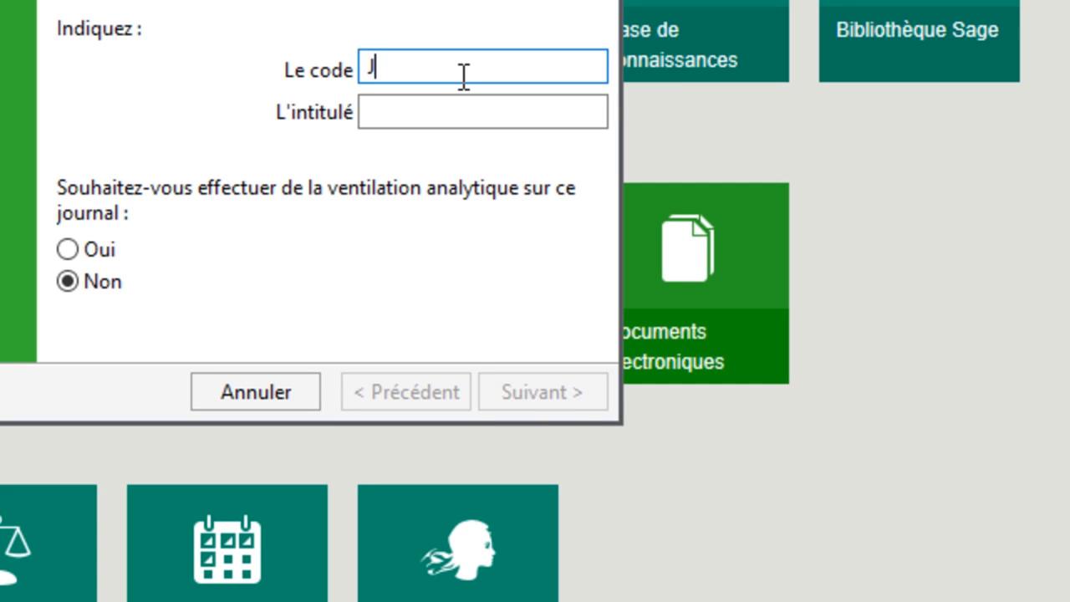
type("ACG")
key("BackSpace")
type("H")
key("Tab")
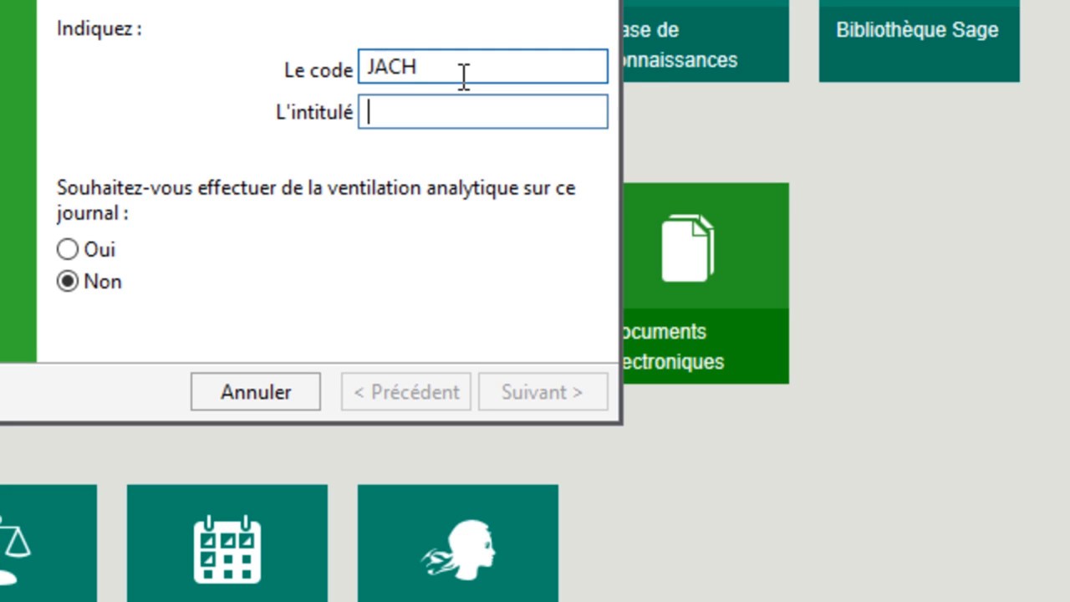
Title journal JACH as JOURNAL ACHAT, accept its numbering settings, and validate it
type("JOURNA")
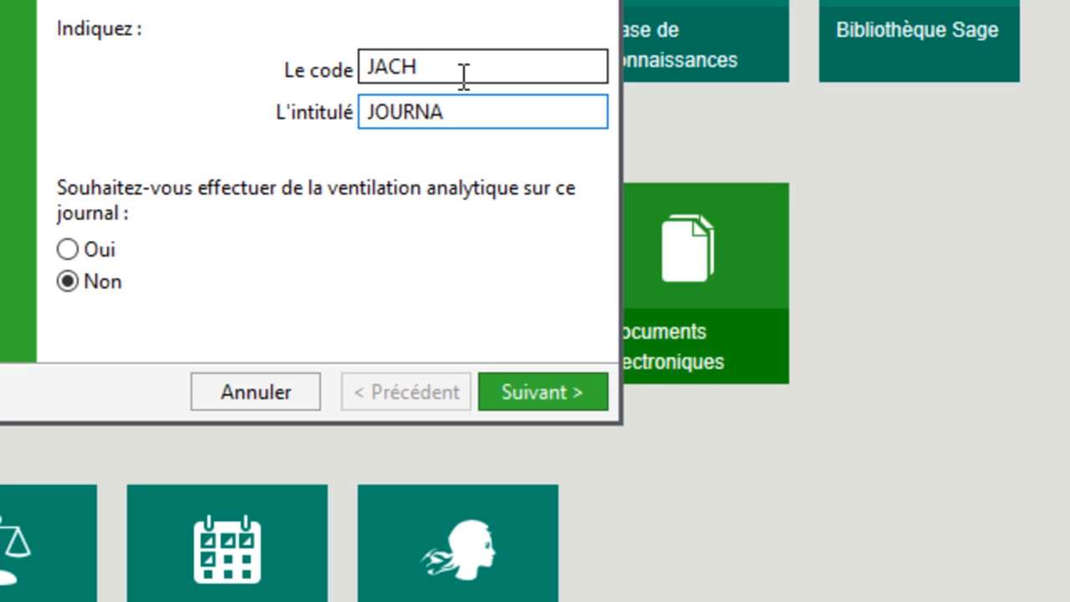
type("L AC")
type("HAT")
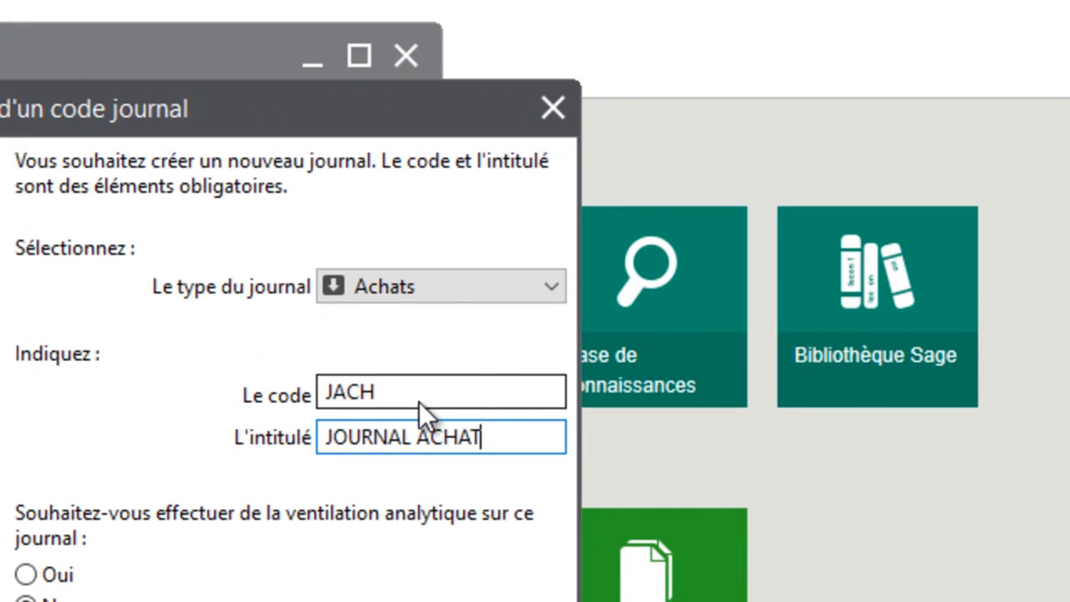
key("Return")
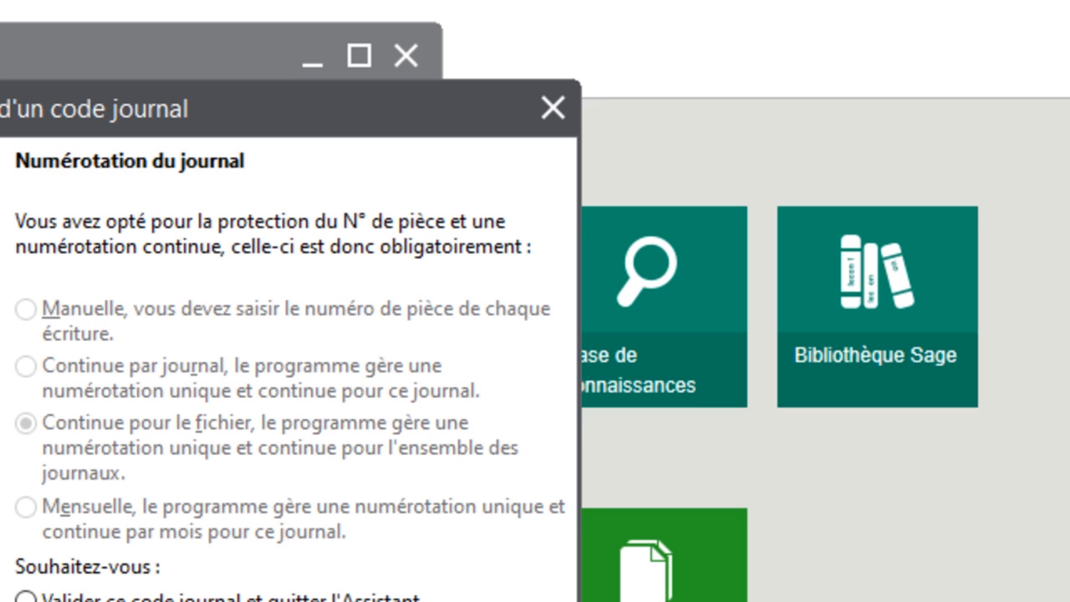
key("Return")
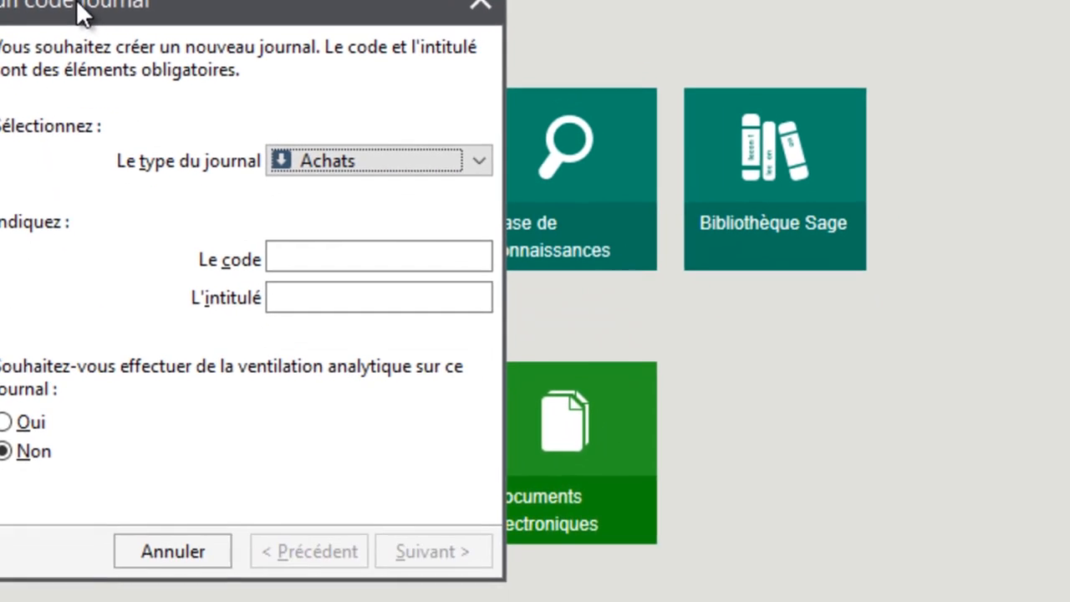
left_click_drag(77, 3, 495, 28)
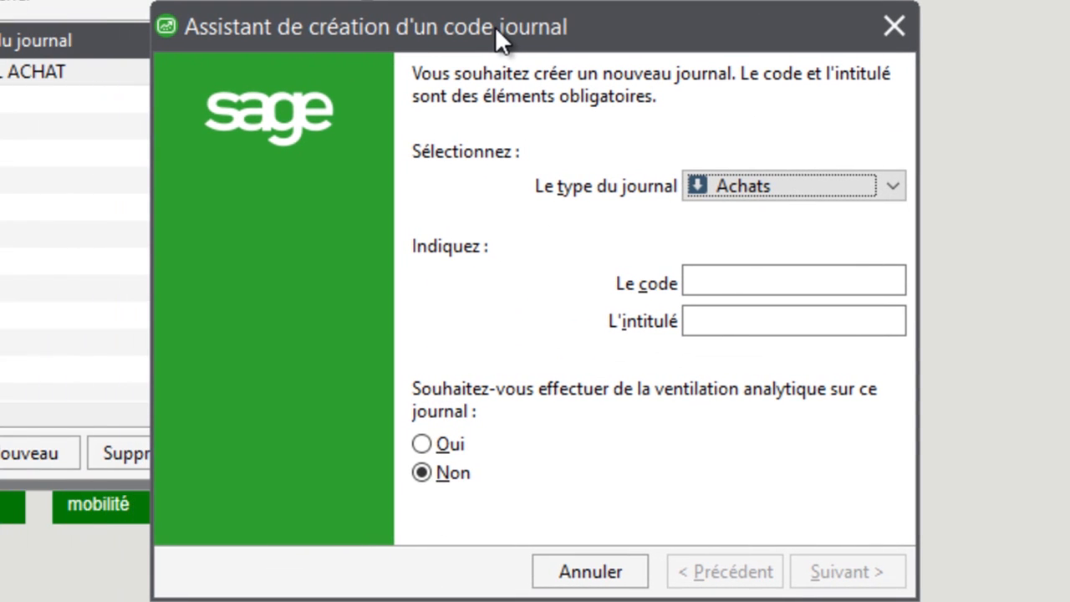
left_click(814, 185)
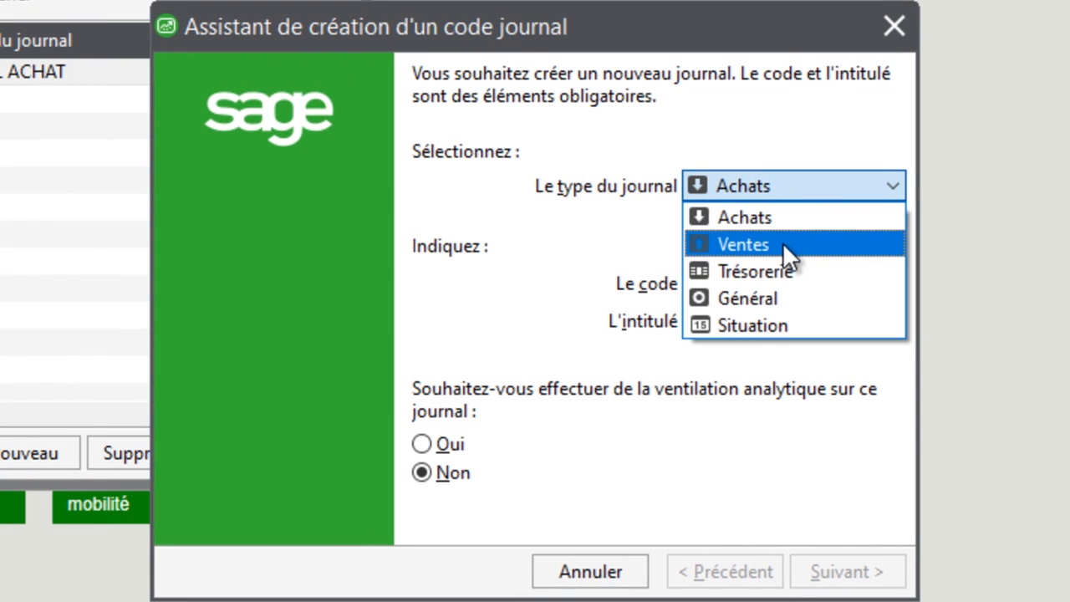
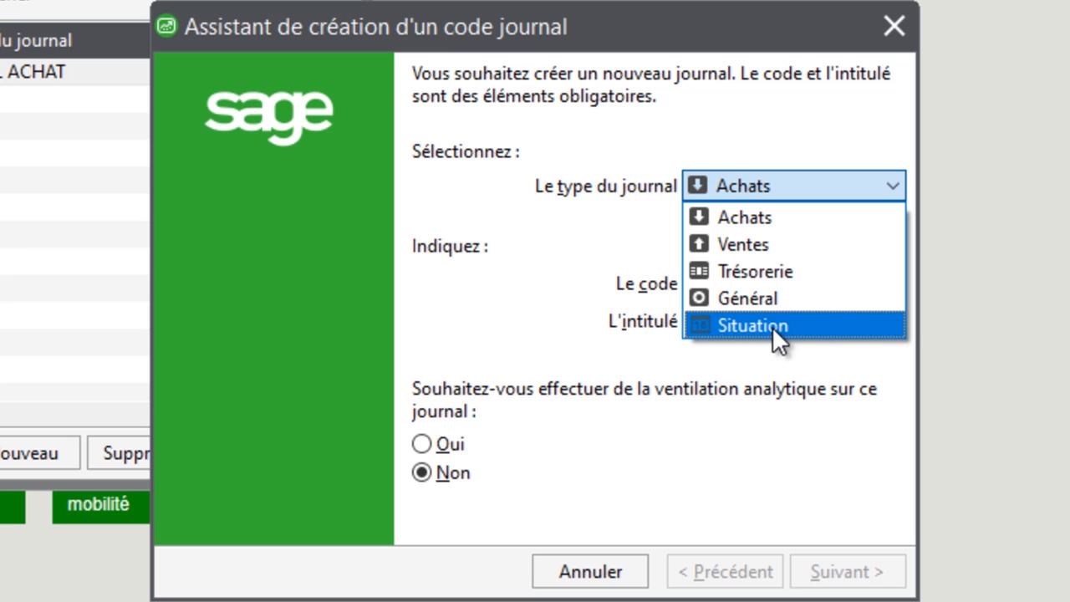
left_click(766, 273)
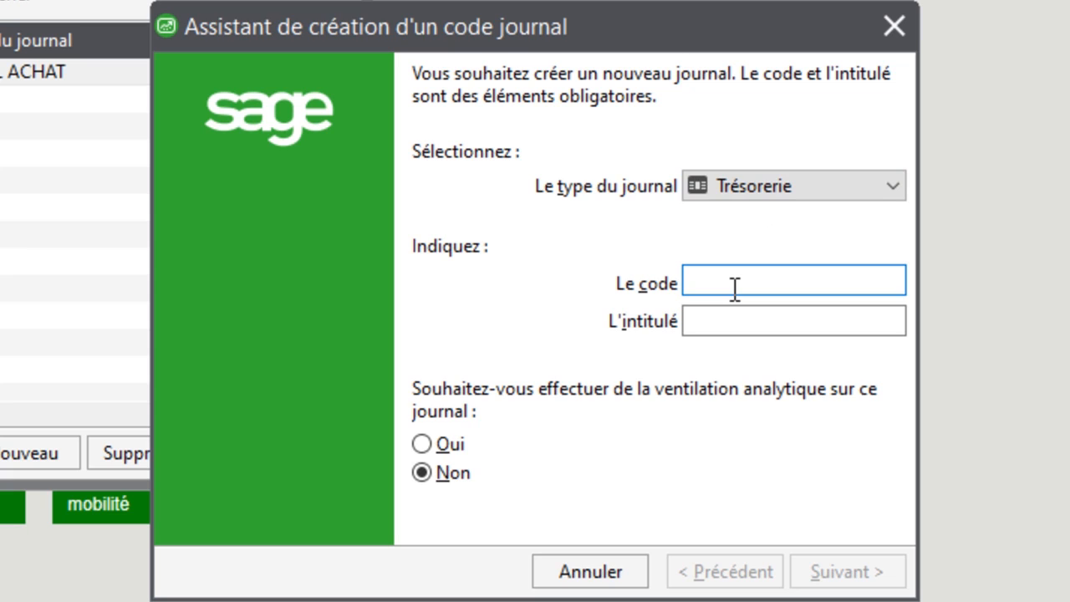
type("JCAI")
key("Tab")
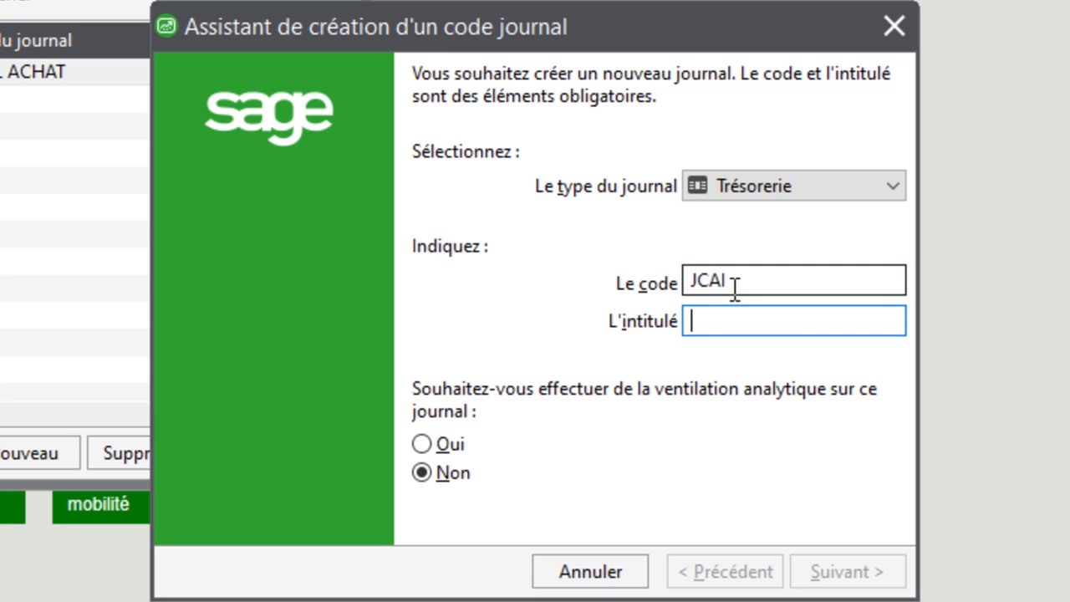
type("JOUR")
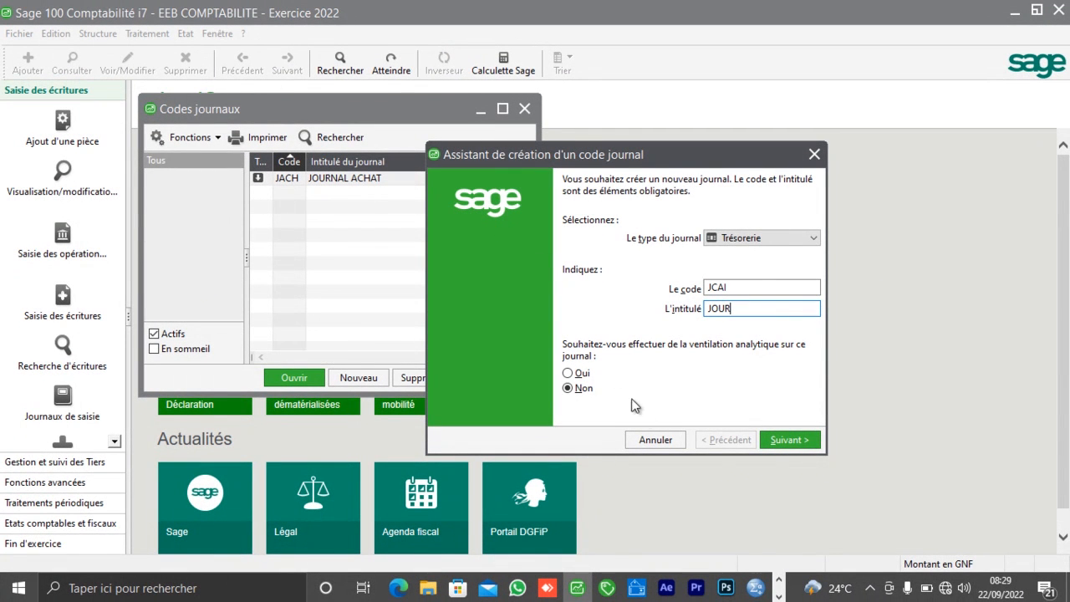
left_click(653, 443)
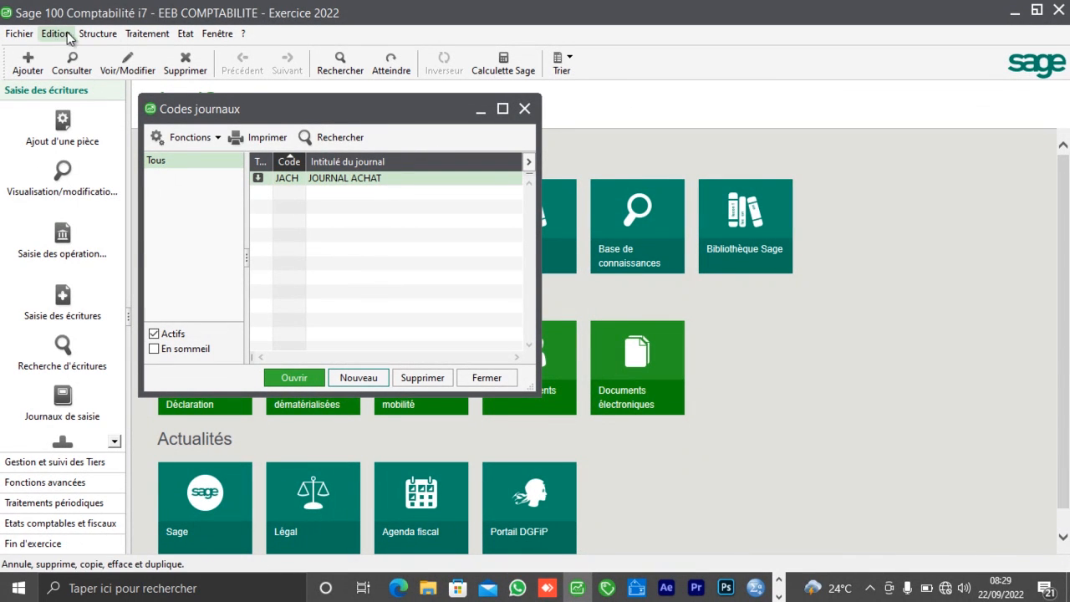
Add general account 571 titled CAISSE to the chart of accounts, validate it, and leave the account creation assistant
left_click(98, 33)
left_click(142, 54)
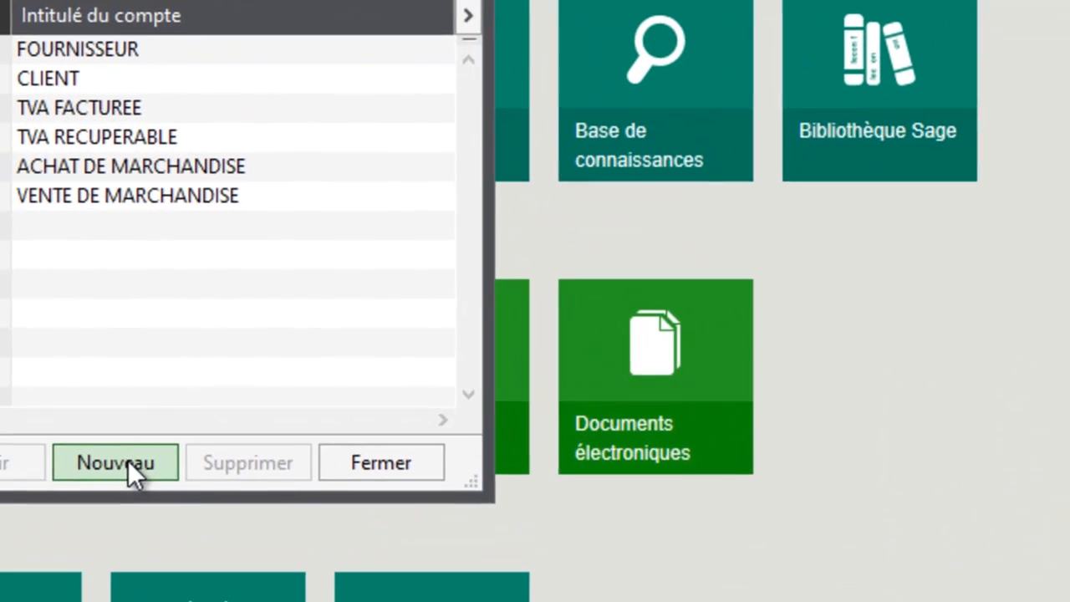
left_click(379, 410)
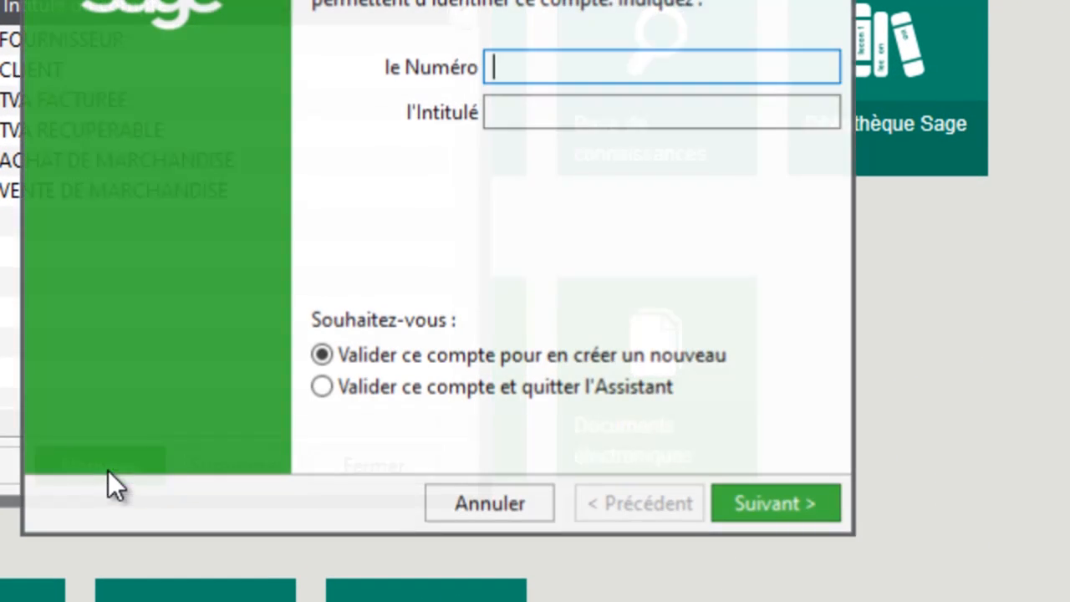
type("5")
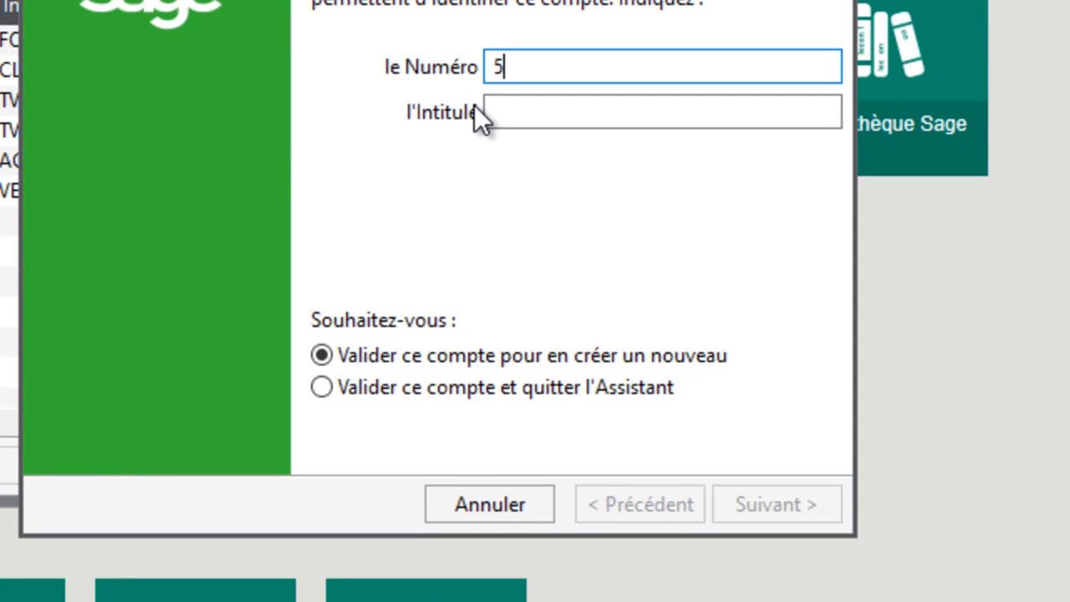
type("2")
key("BackSpace")
type("71")
key("Tab")
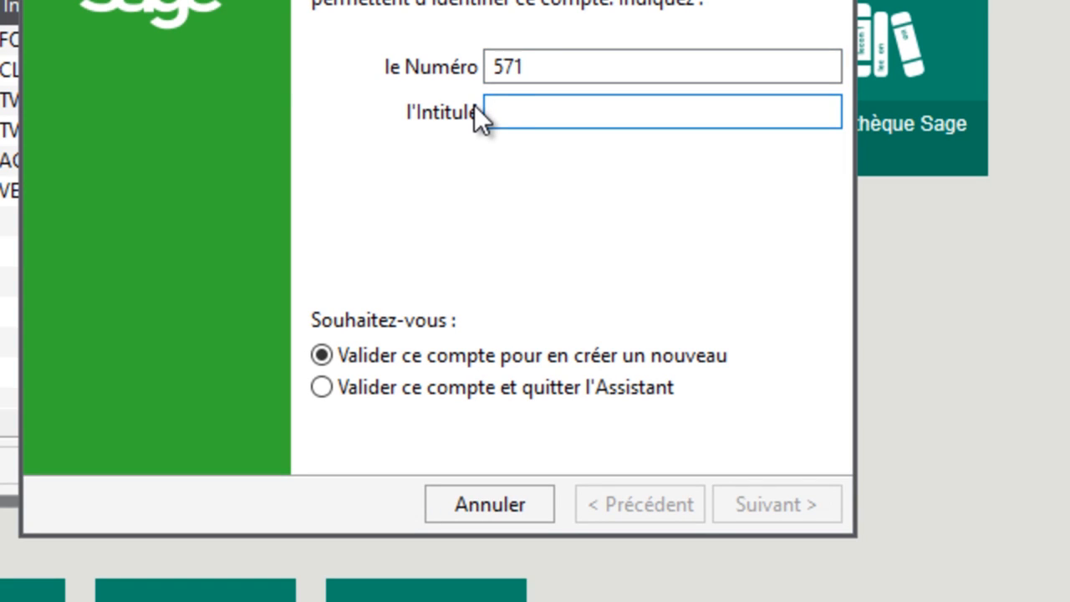
type("CAISS")
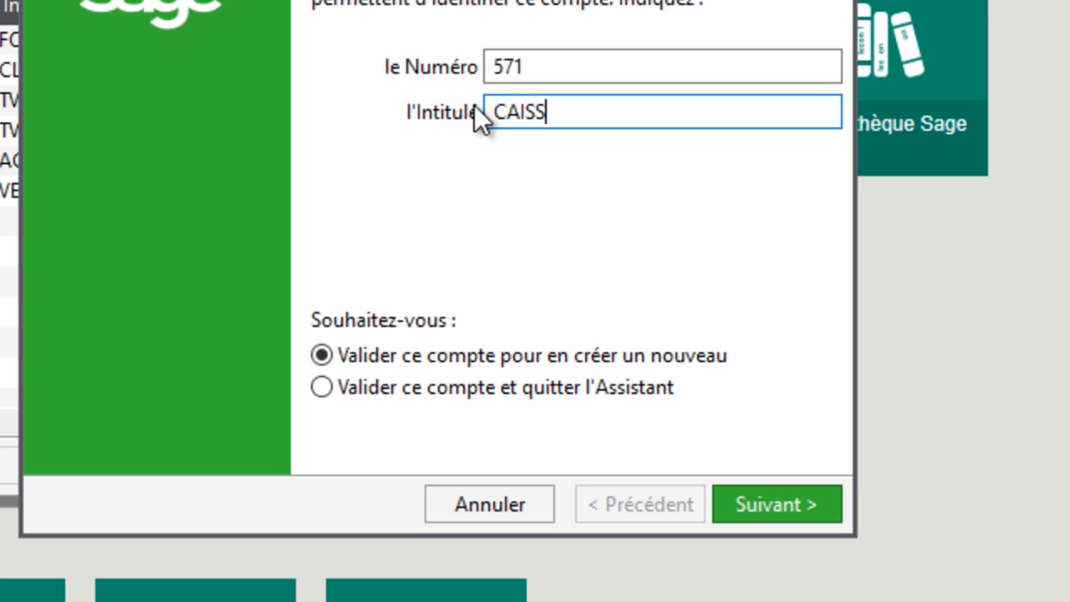
type("E")
key("Return")
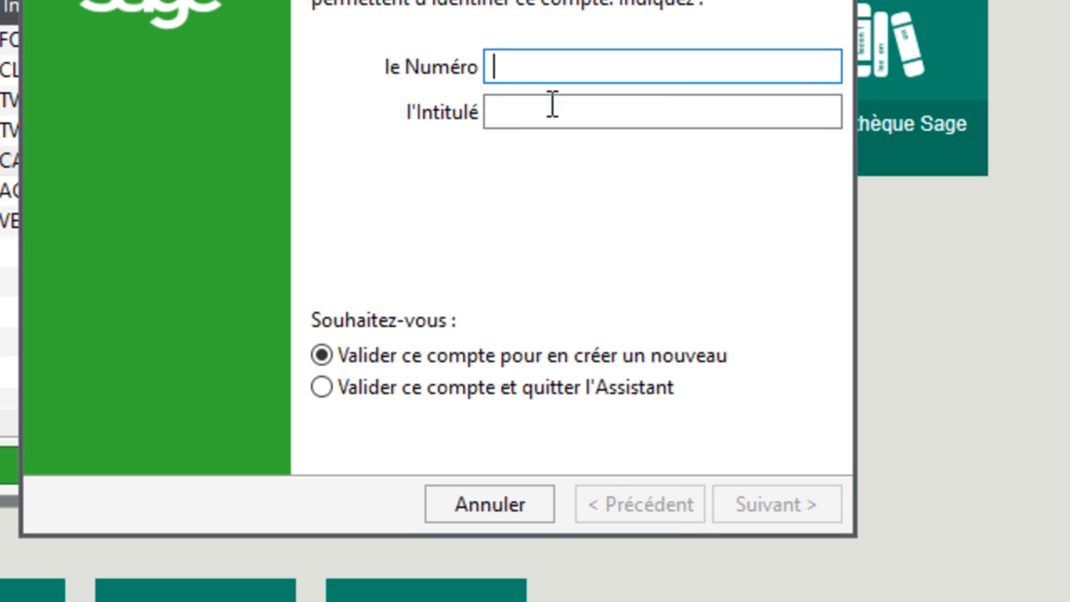
left_click(512, 505)
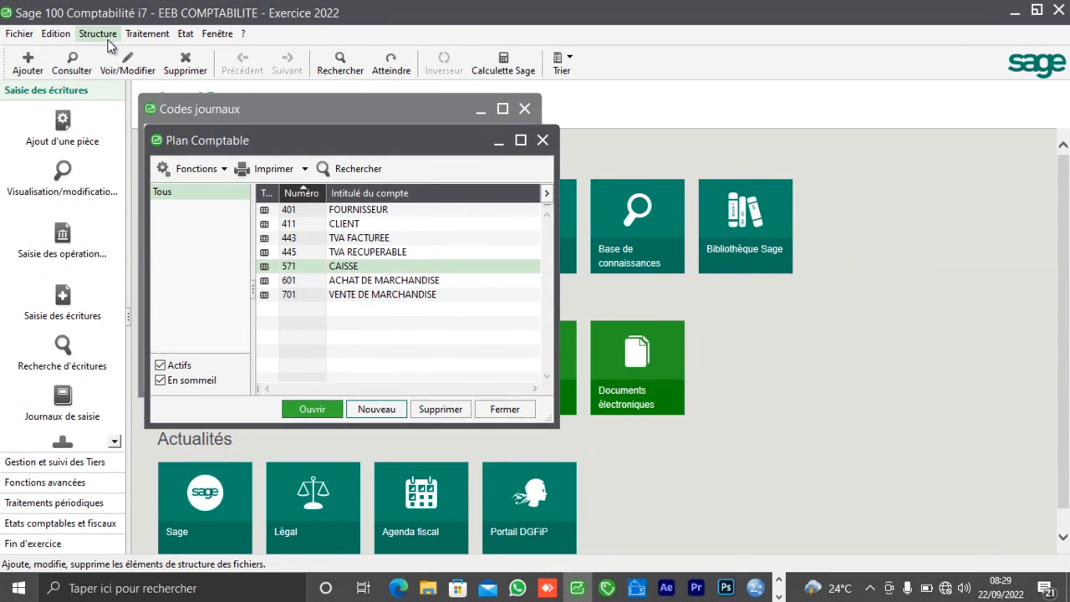
Return to the journal codes list and start a new journal of type Trésorerie
left_click(106, 34)
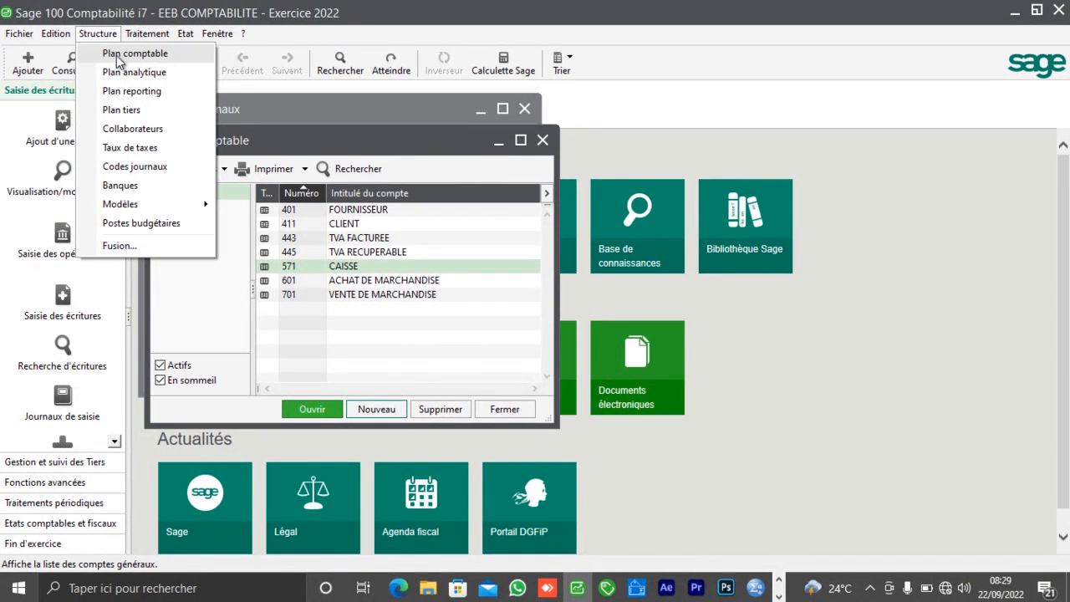
left_click(129, 166)
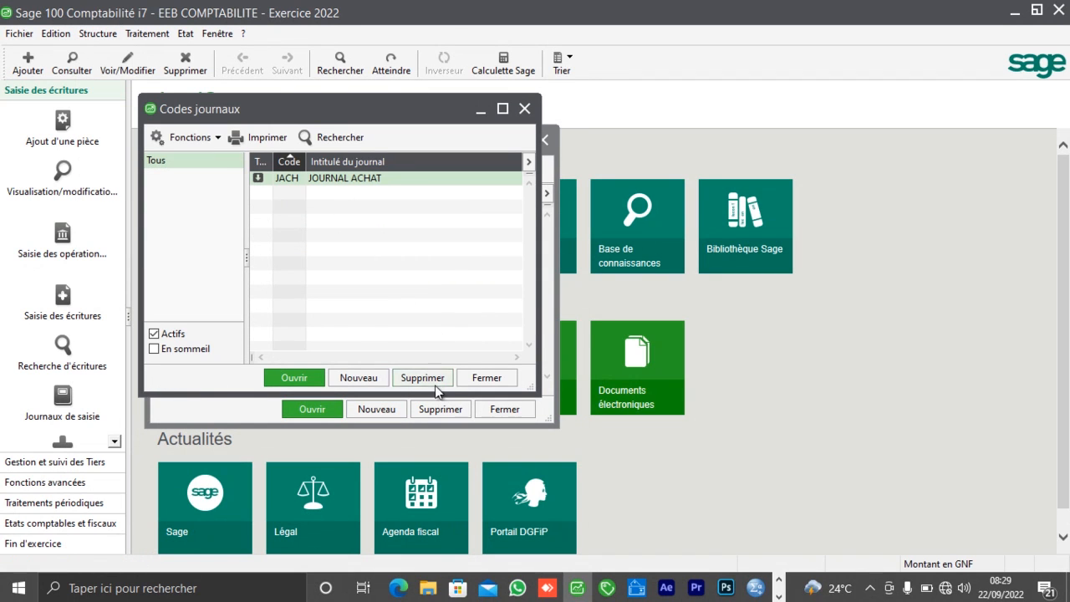
left_click(373, 379)
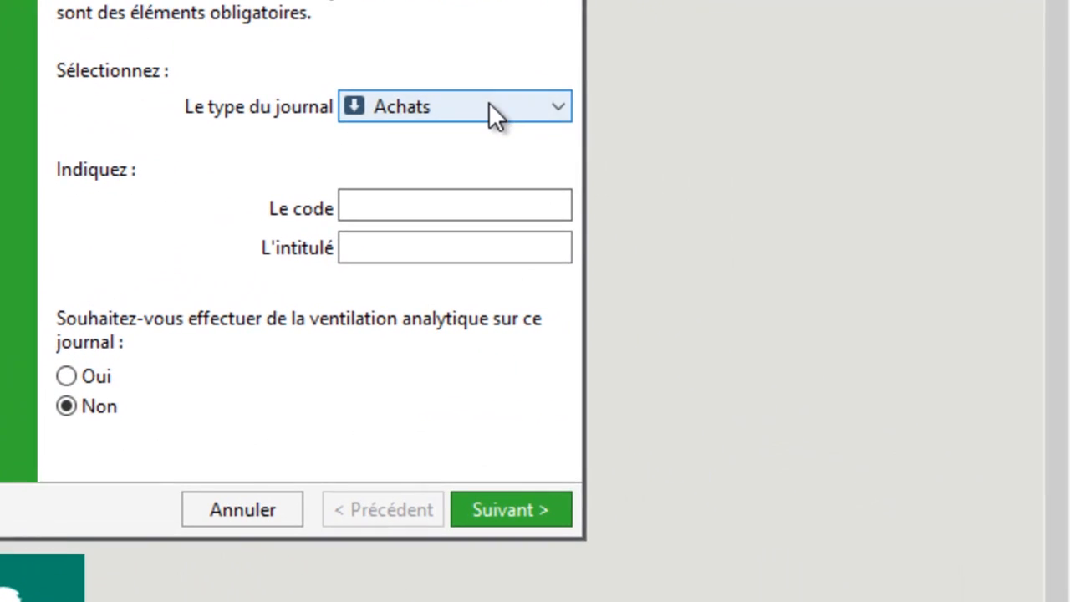
left_click(780, 236)
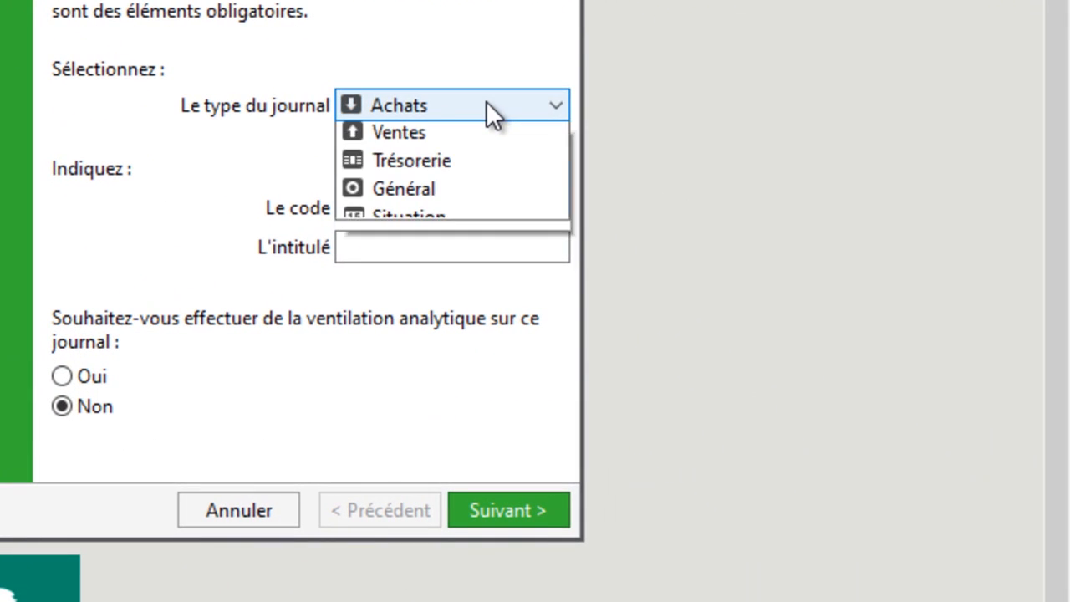
left_click(459, 191)
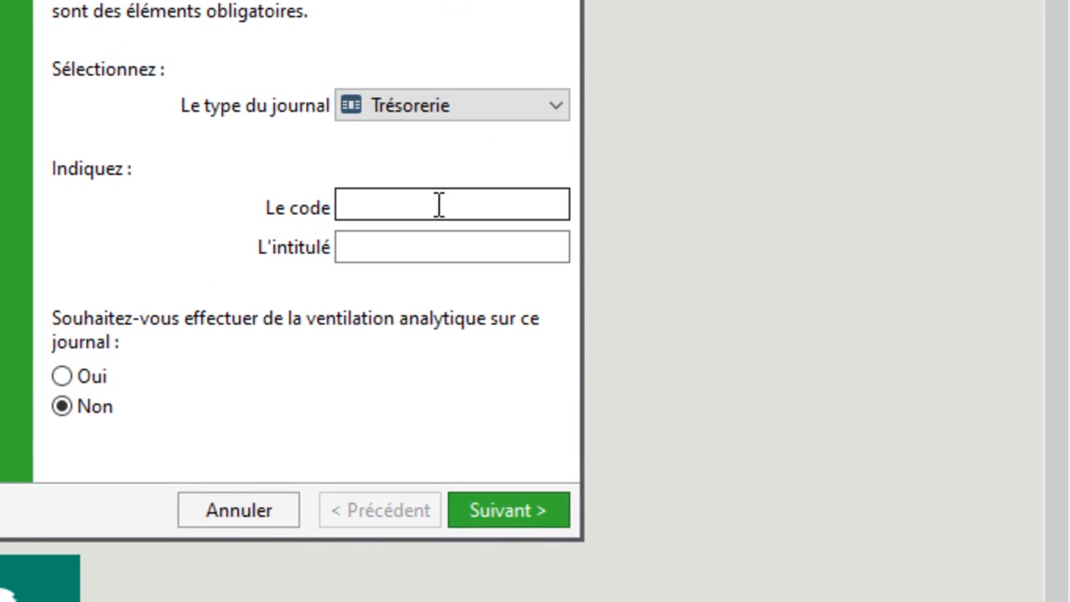
Give the new treasury journal the code JCAI and the title JOURNAL CAISSE
left_click(439, 204)
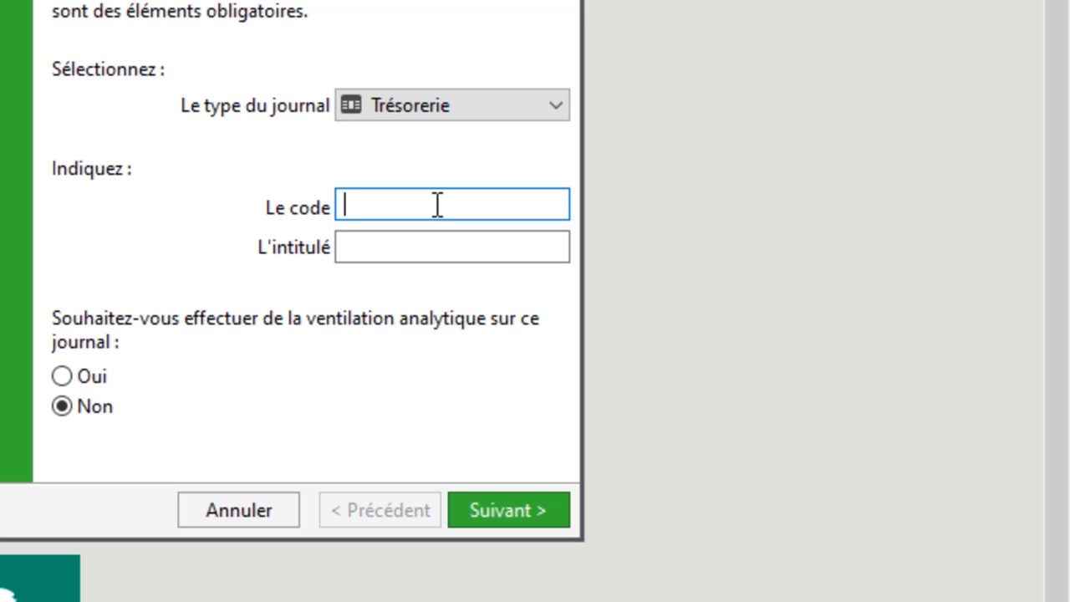
type("JA")
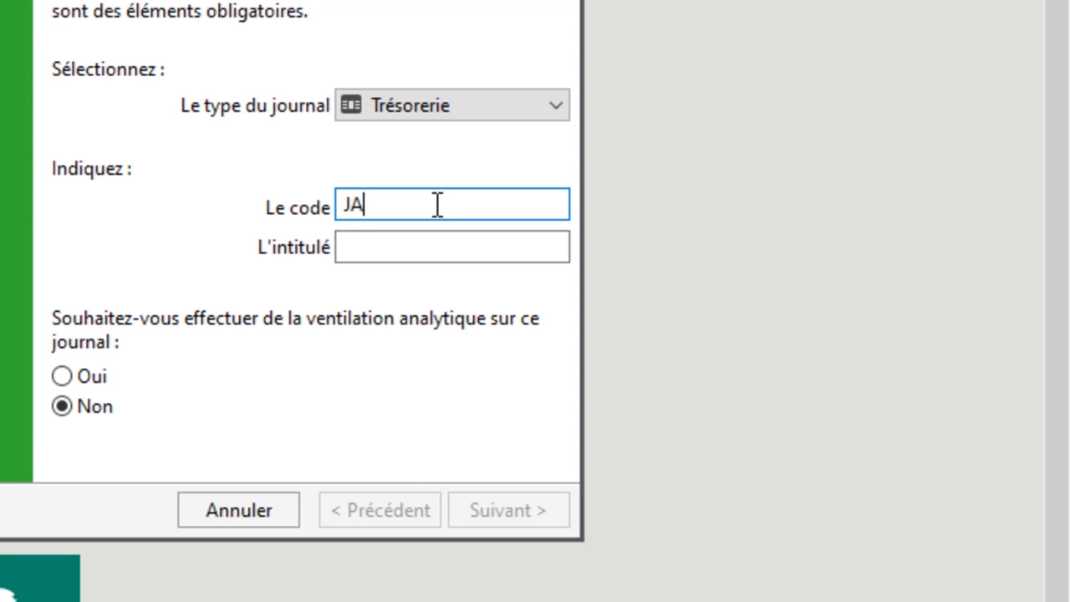
key("BackSpace")
type("CAI")
key("Tab")
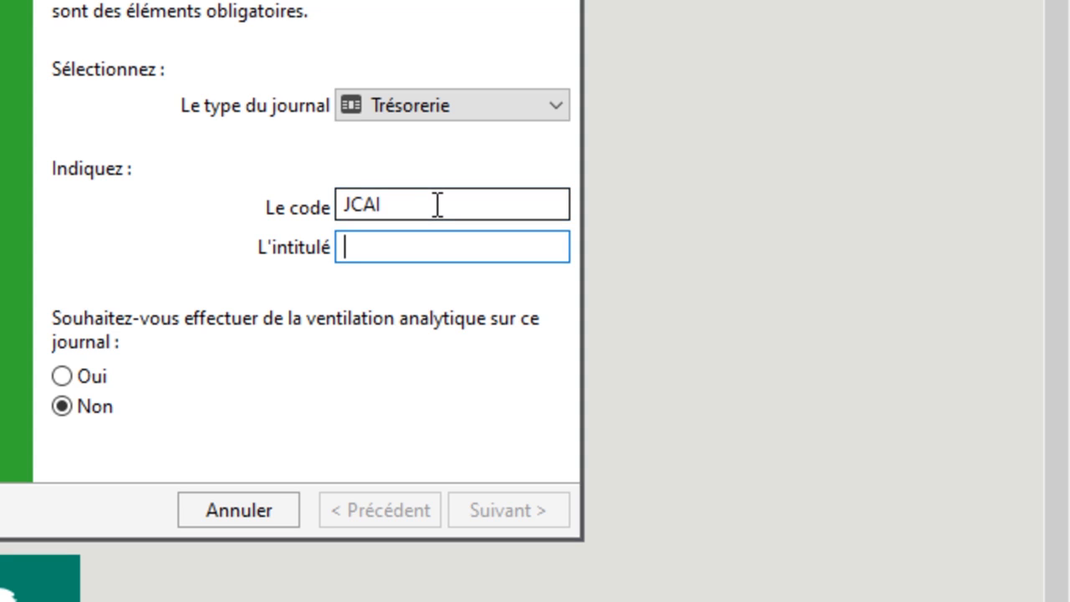
type("JO")
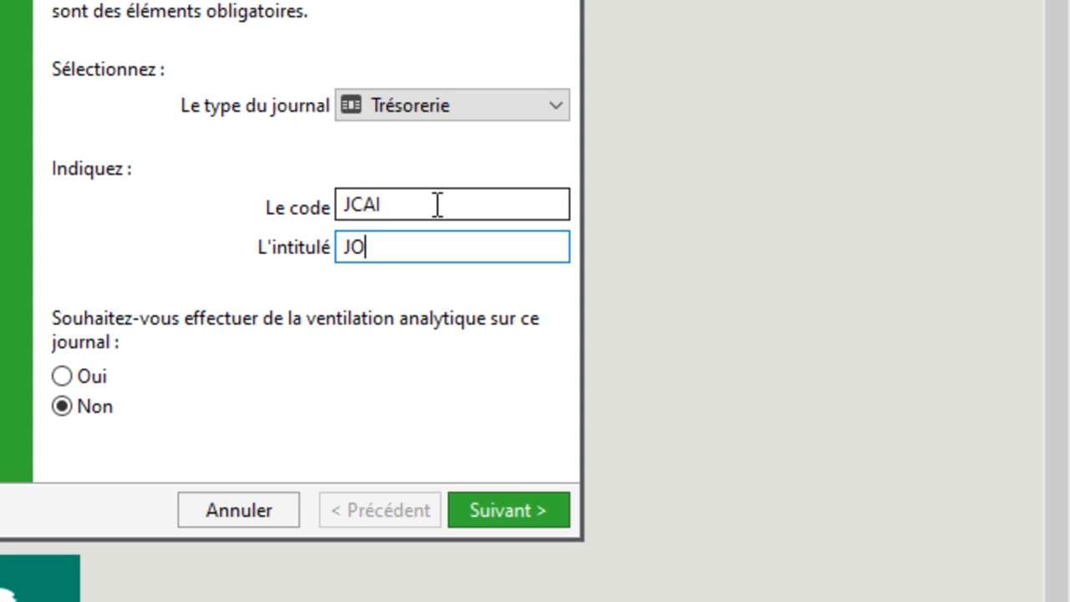
type("URN")
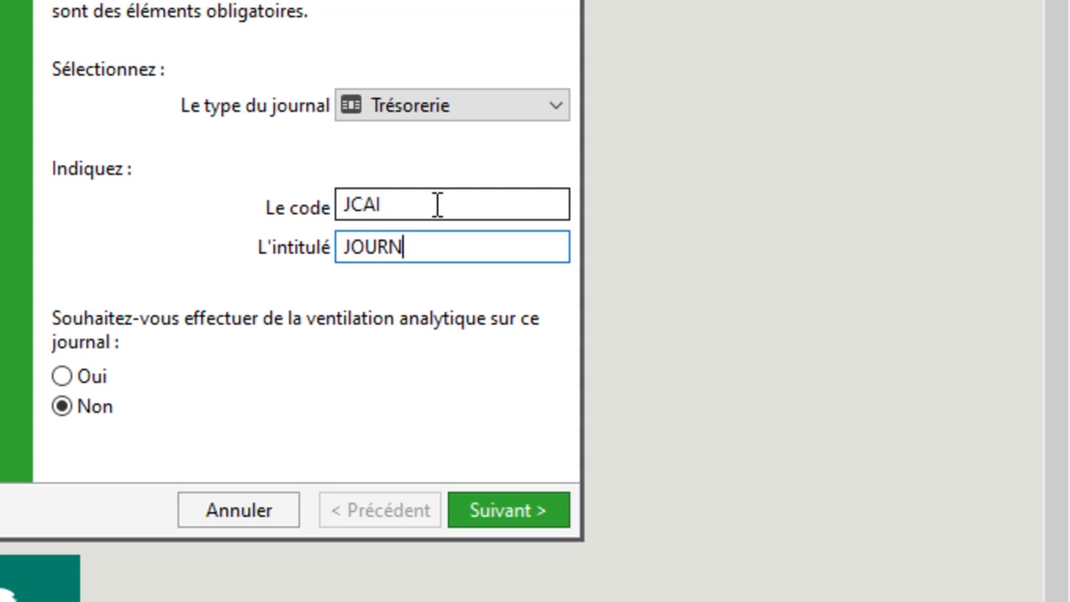
type("AL CAI")
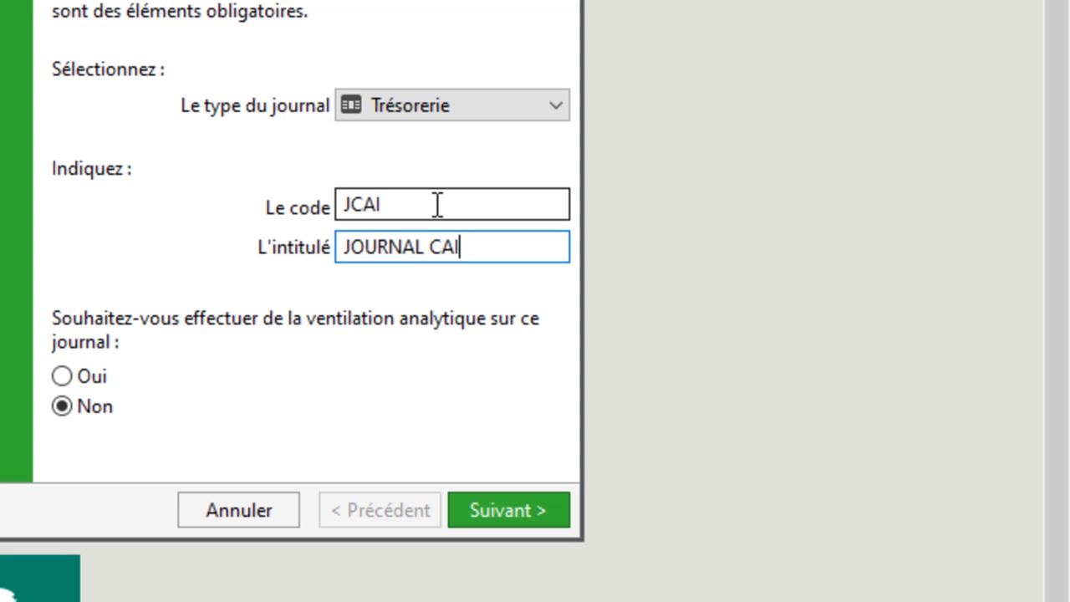
type("SSE")
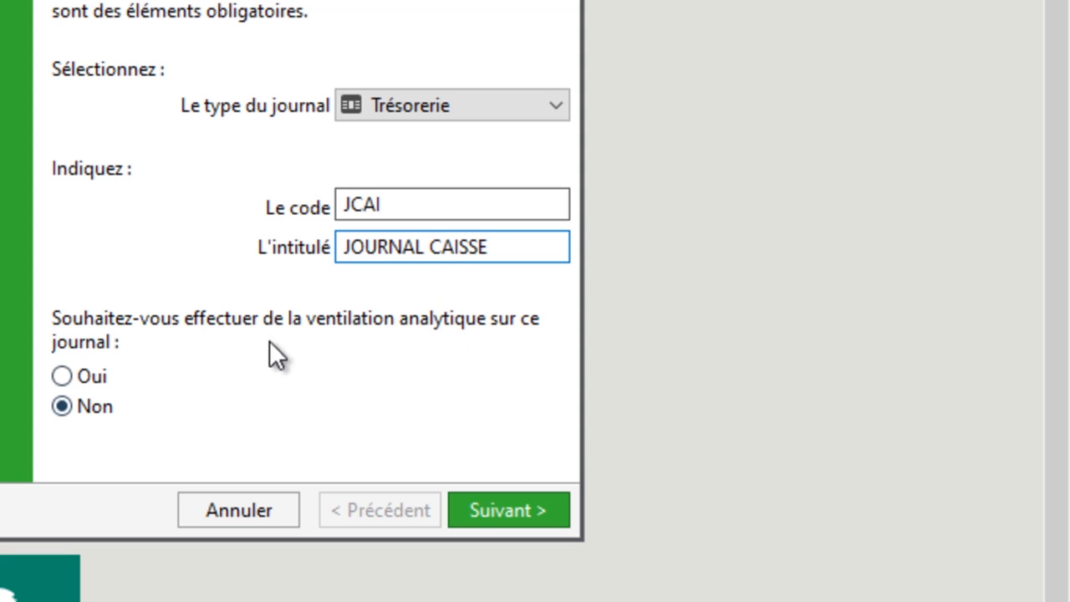
Leave analytical breakdown off for journal JCAI, assign treasury account 571 CAISSE, and use it as counterpart of recorded payments
left_click(480, 500)
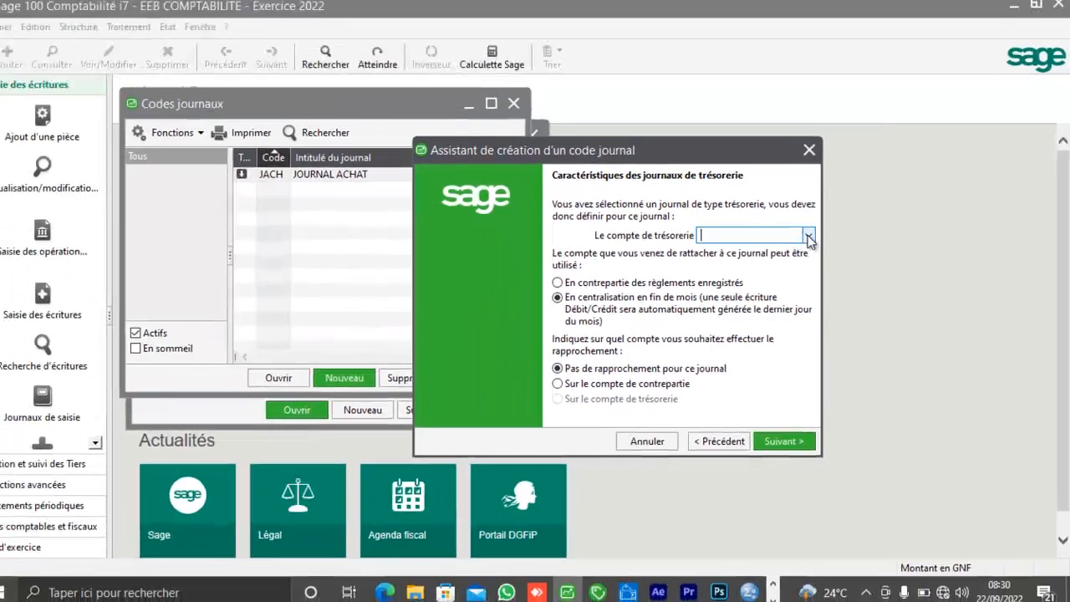
left_click(556, 106)
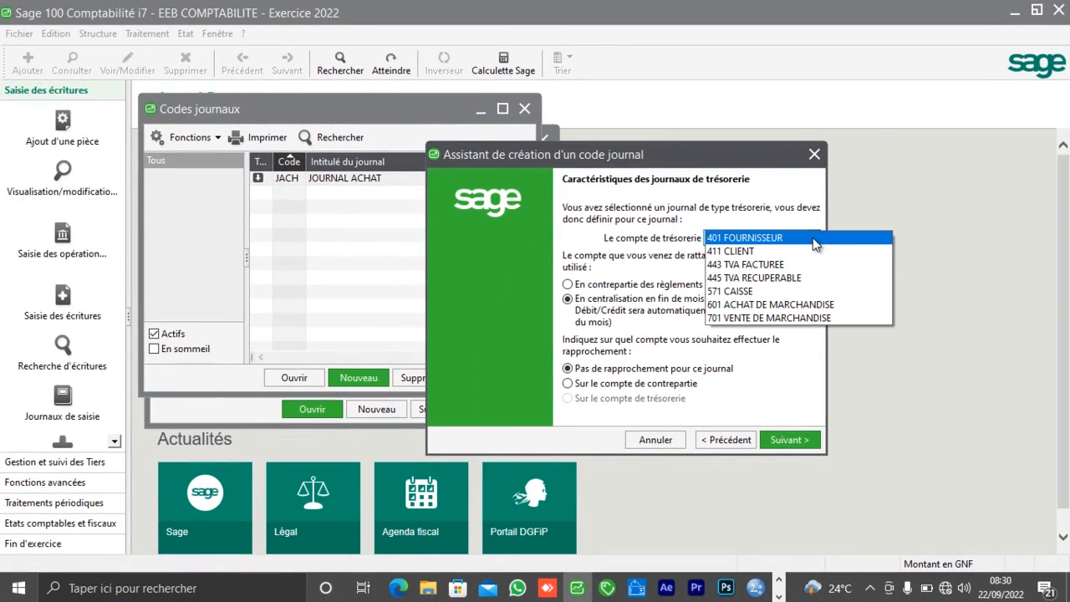
left_click(809, 291)
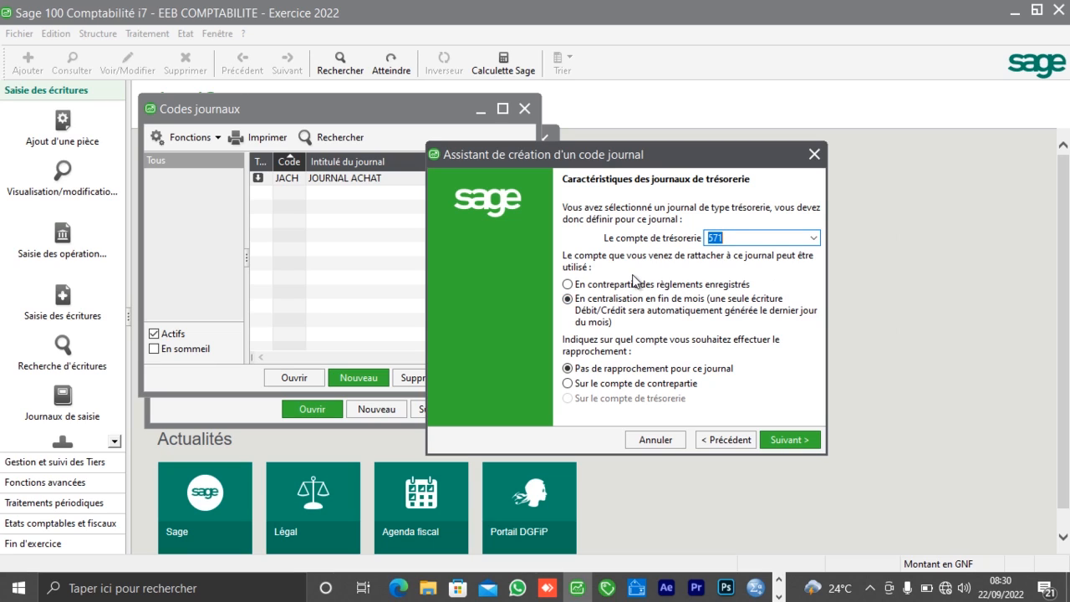
left_click(568, 284)
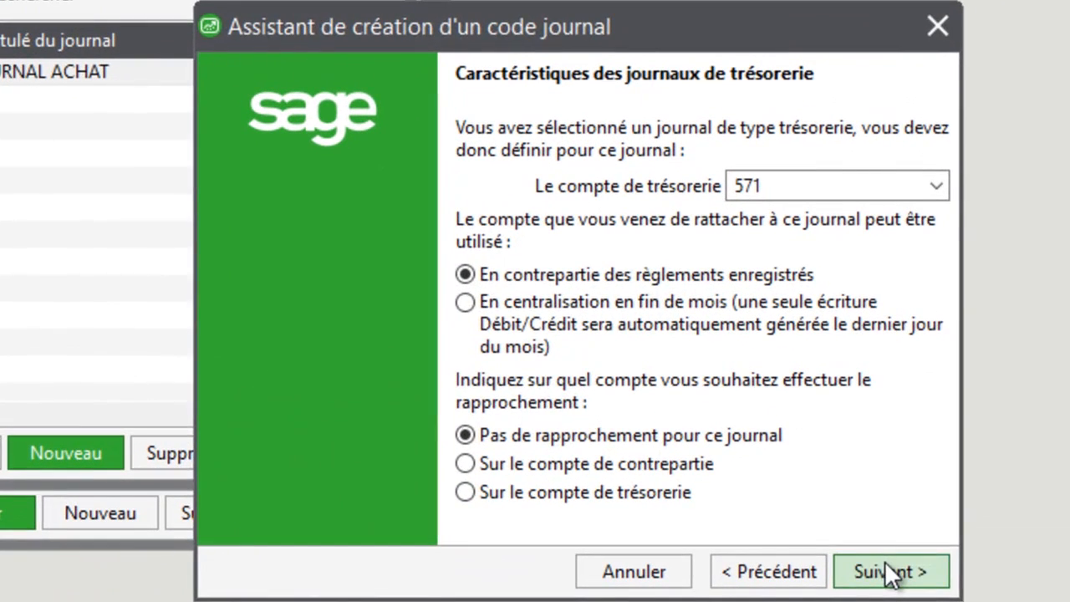
Accept account 571 as the treasury account without reconciliation, validate the JCAI journal with continuous file numbering, and leave the creation assistant
left_click(885, 561)
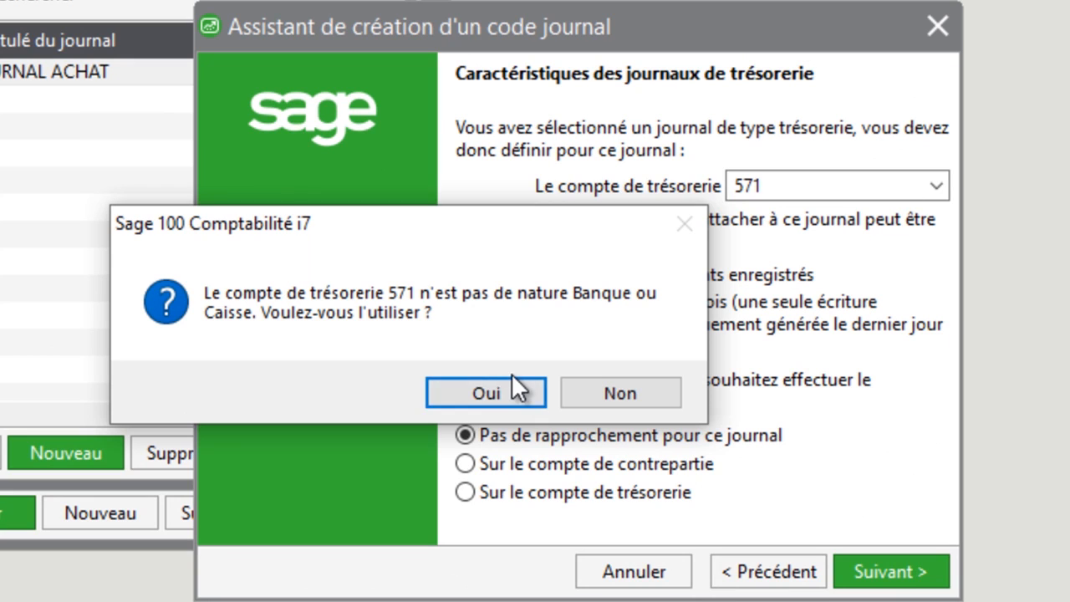
left_click(507, 390)
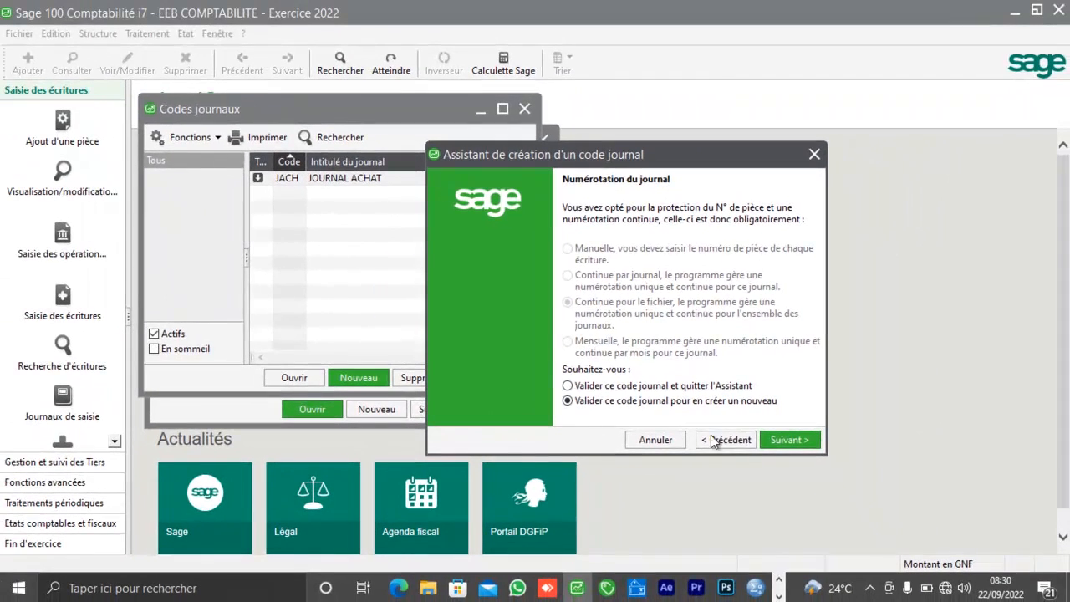
left_click(773, 440)
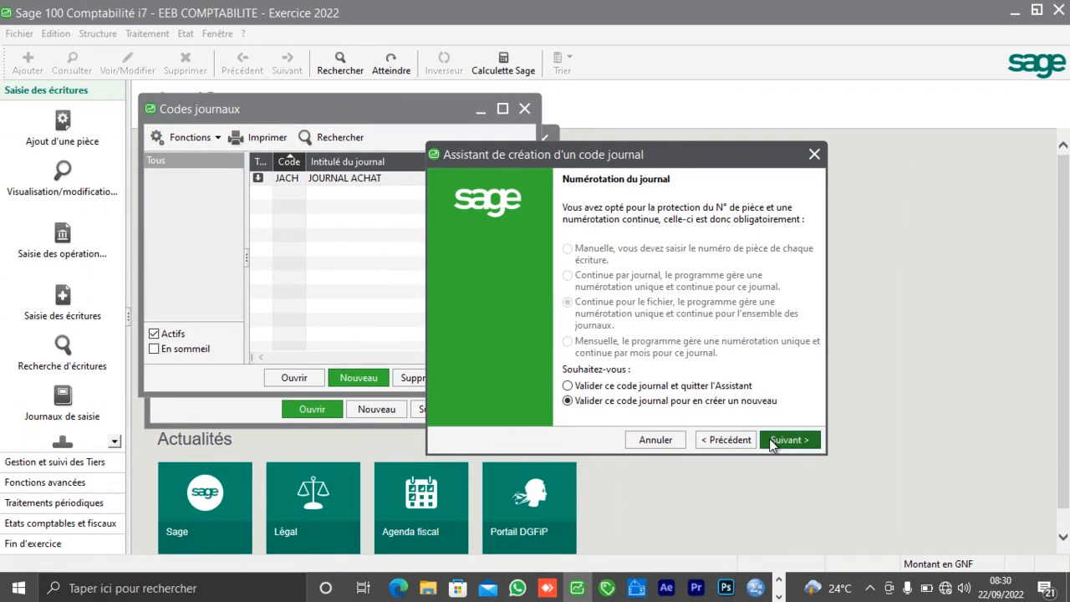
left_click(653, 438)
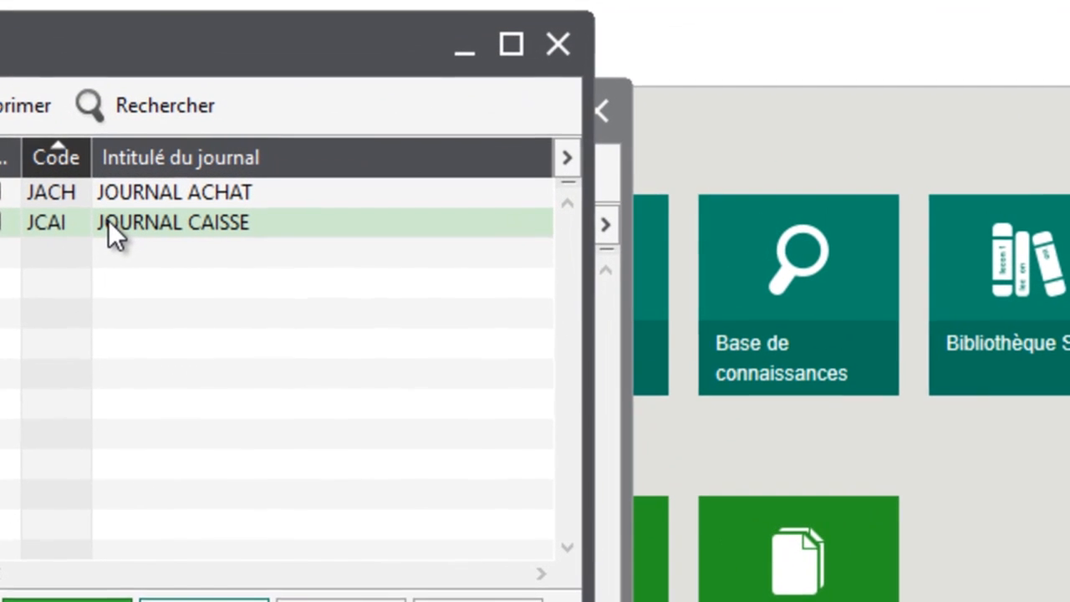
Review the JOURNAL CAISSE record, then close it along with the journal codes list and the chart of accounts
left_click(314, 191)
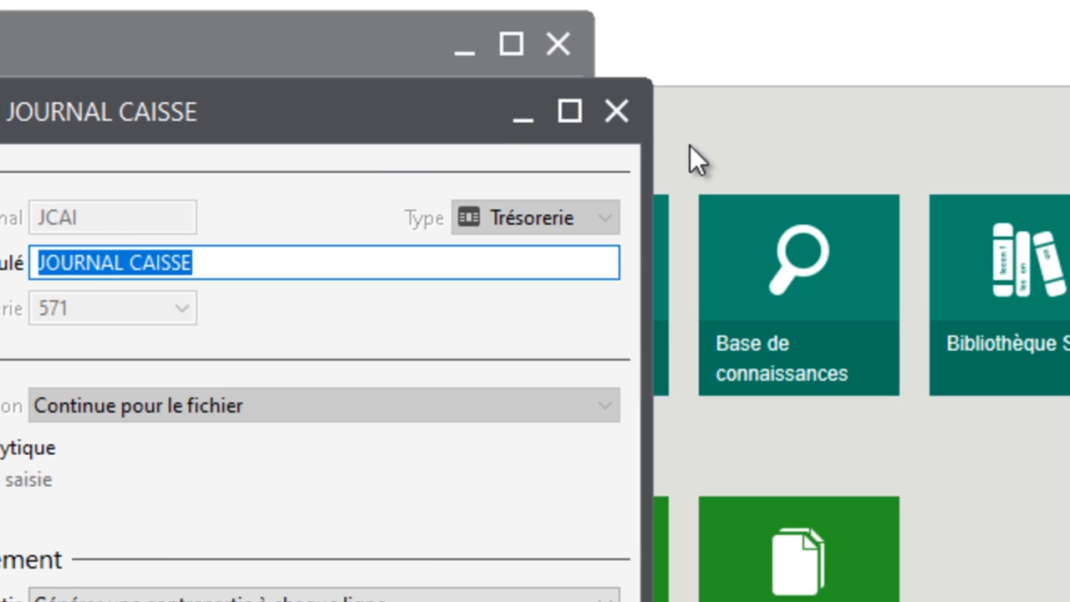
left_click(612, 111)
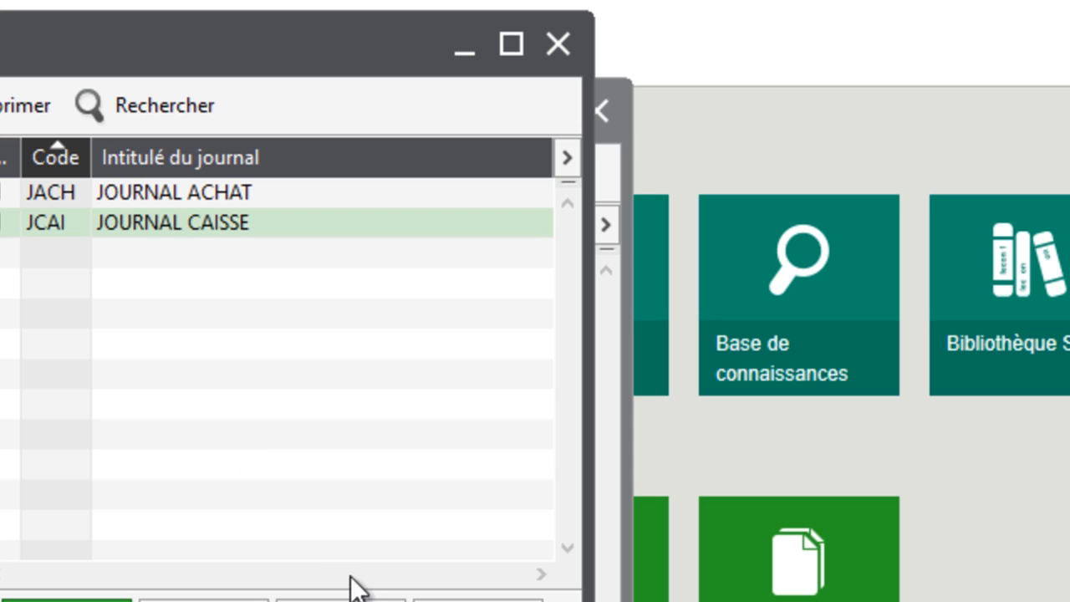
left_click(473, 599)
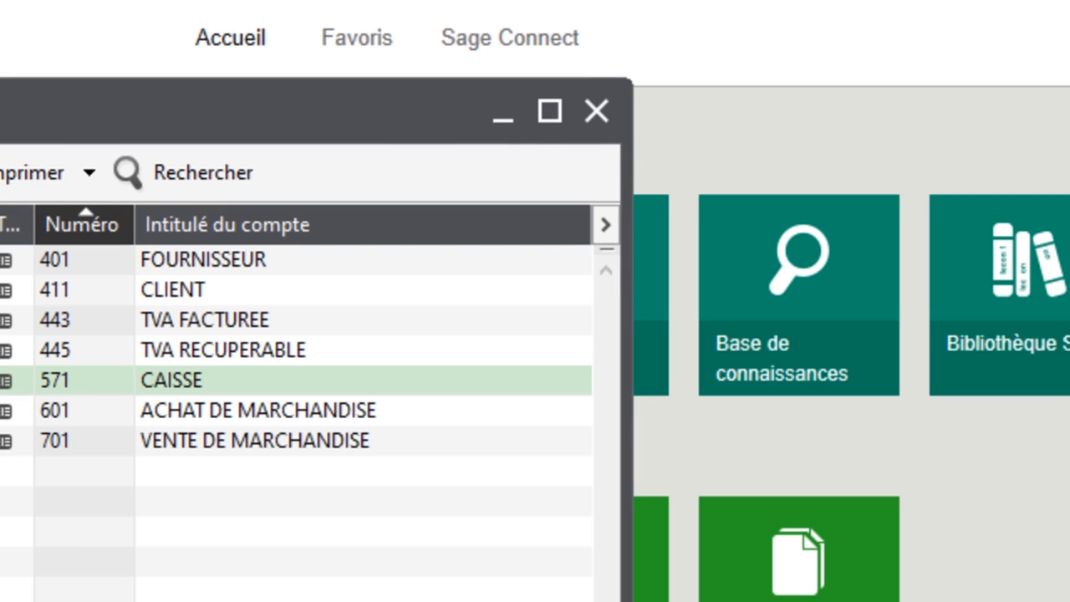
left_click(596, 111)
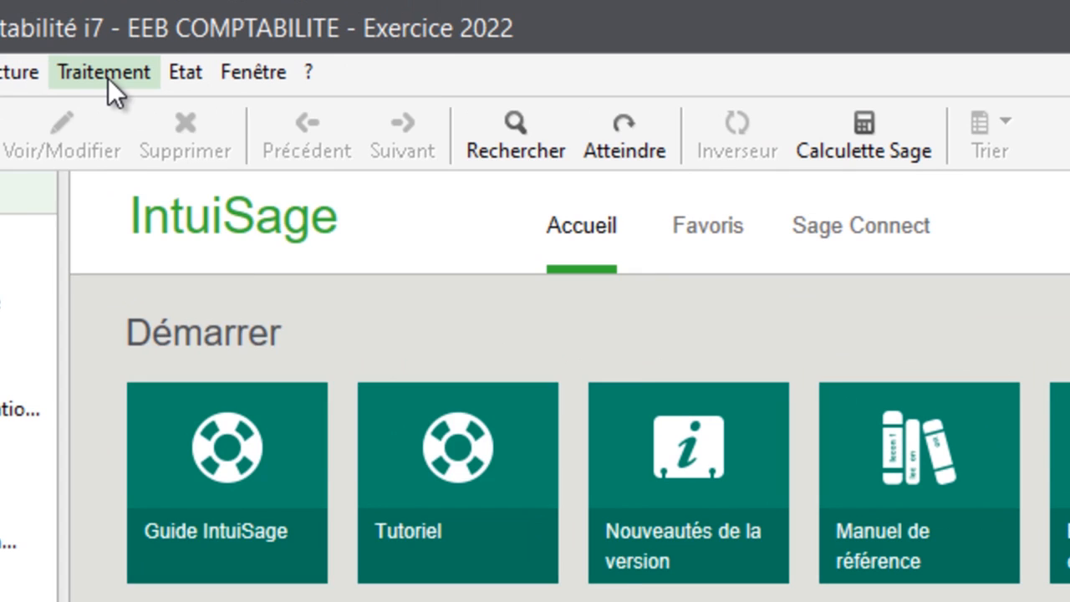
left_click(108, 78)
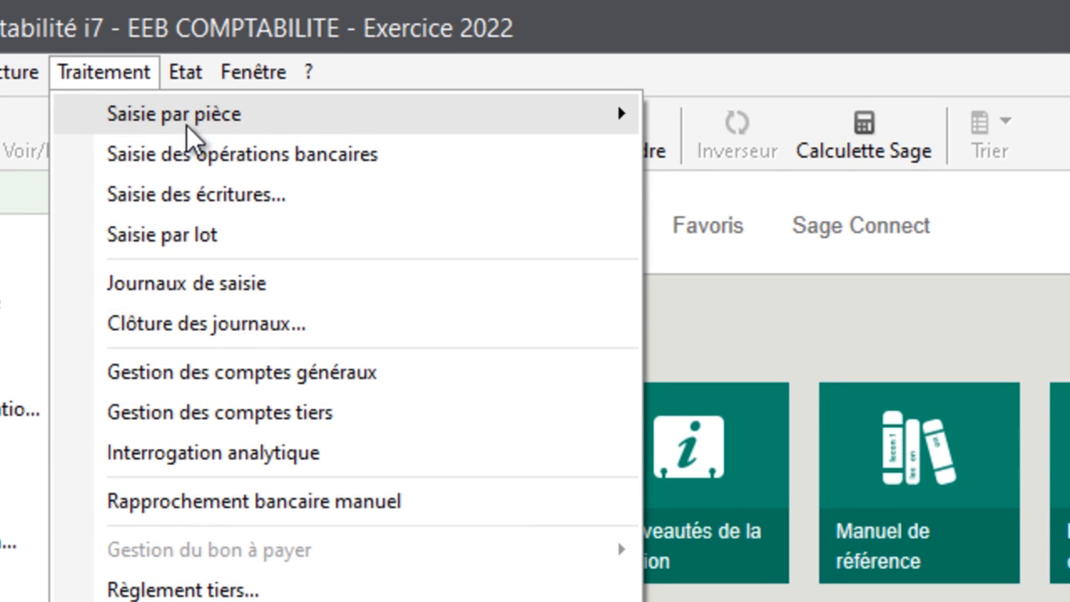
mouse_move(186, 79)
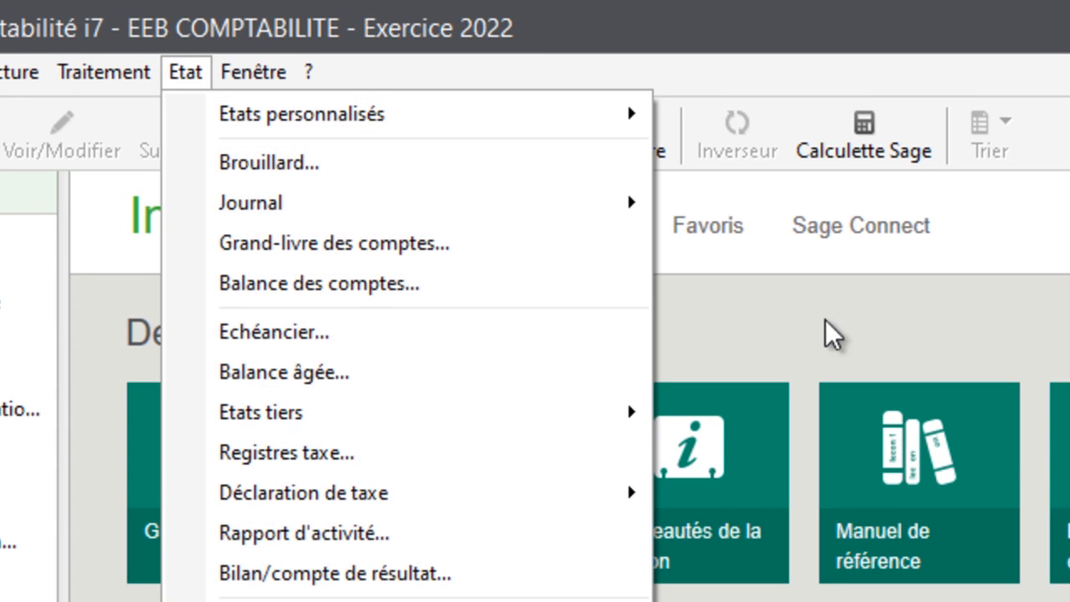
left_click(867, 337)
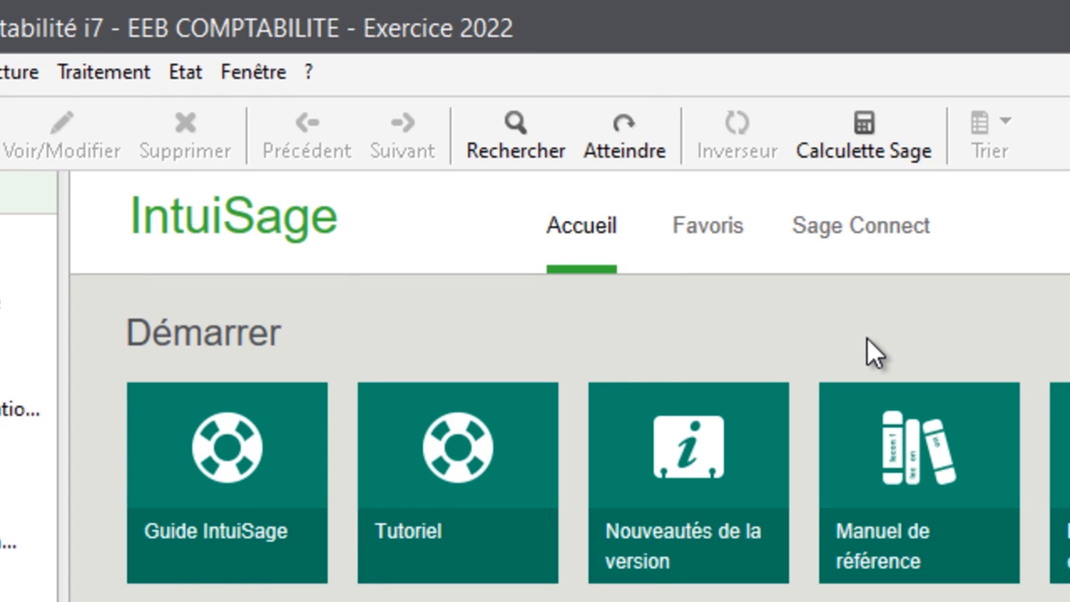